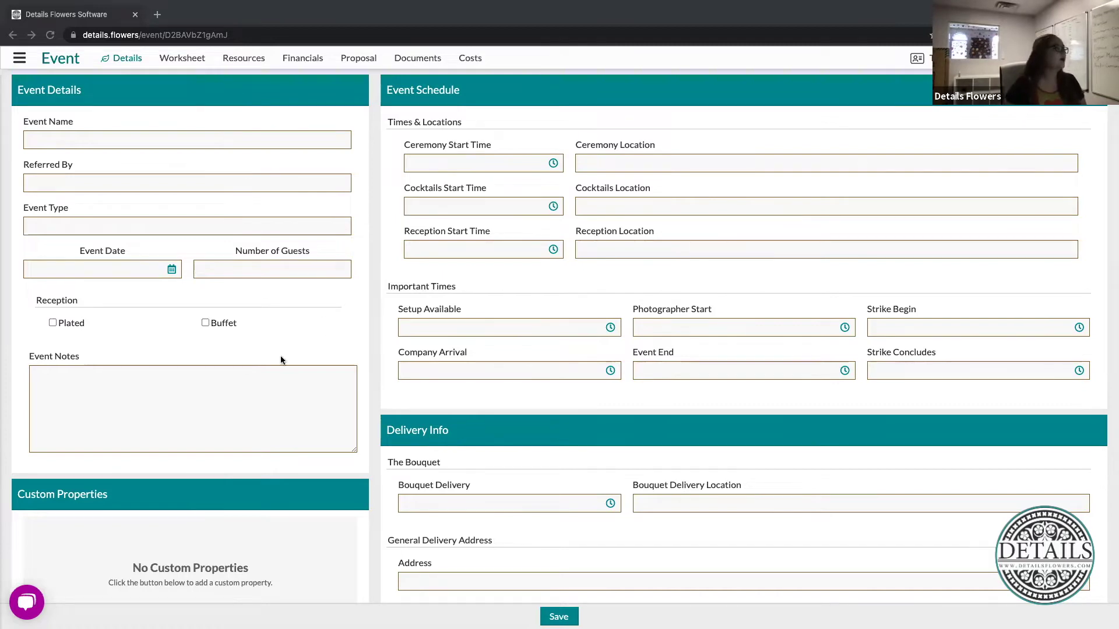
Step: Start a new custom property for the event, named County, with the property type Text
scroll(281, 360, "down", 4)
scroll(281, 360, "down", 1)
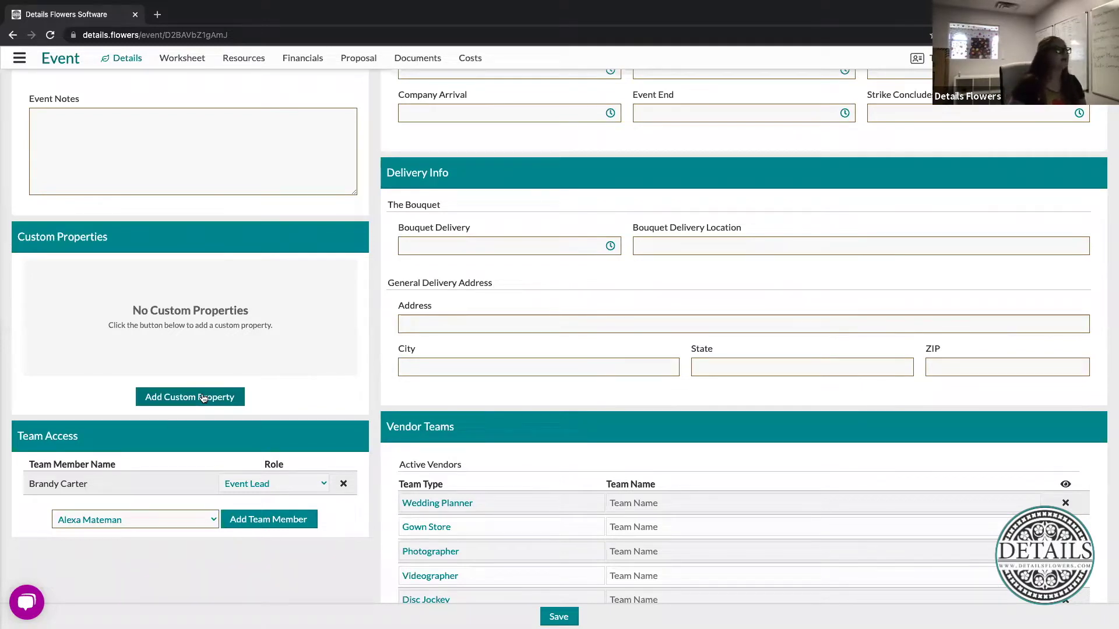
left_click(203, 398)
left_click(114, 298)
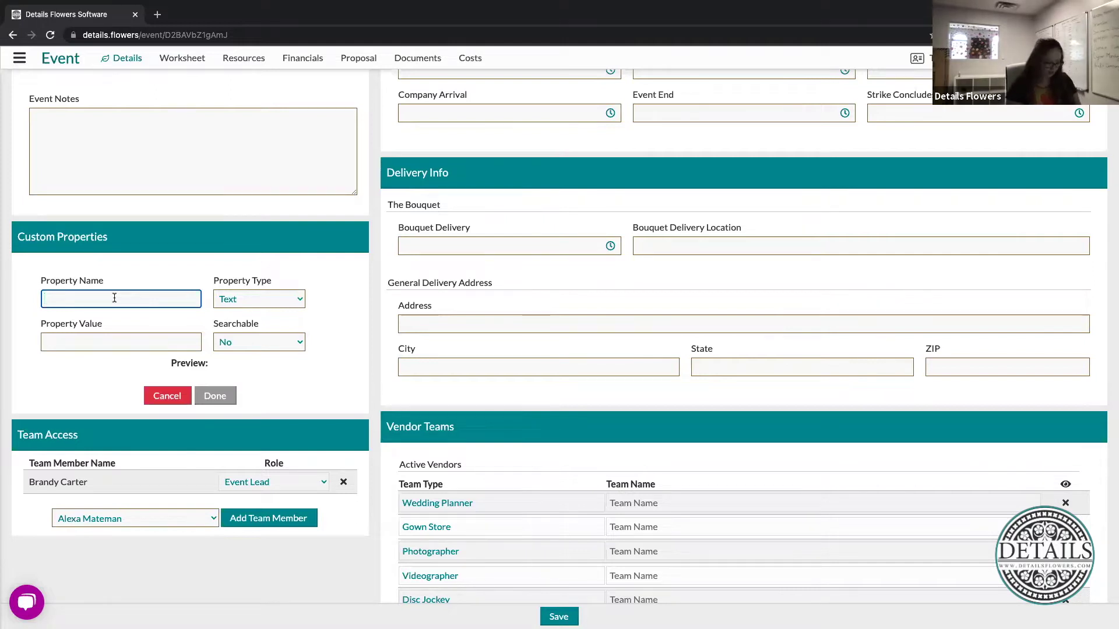
type("County")
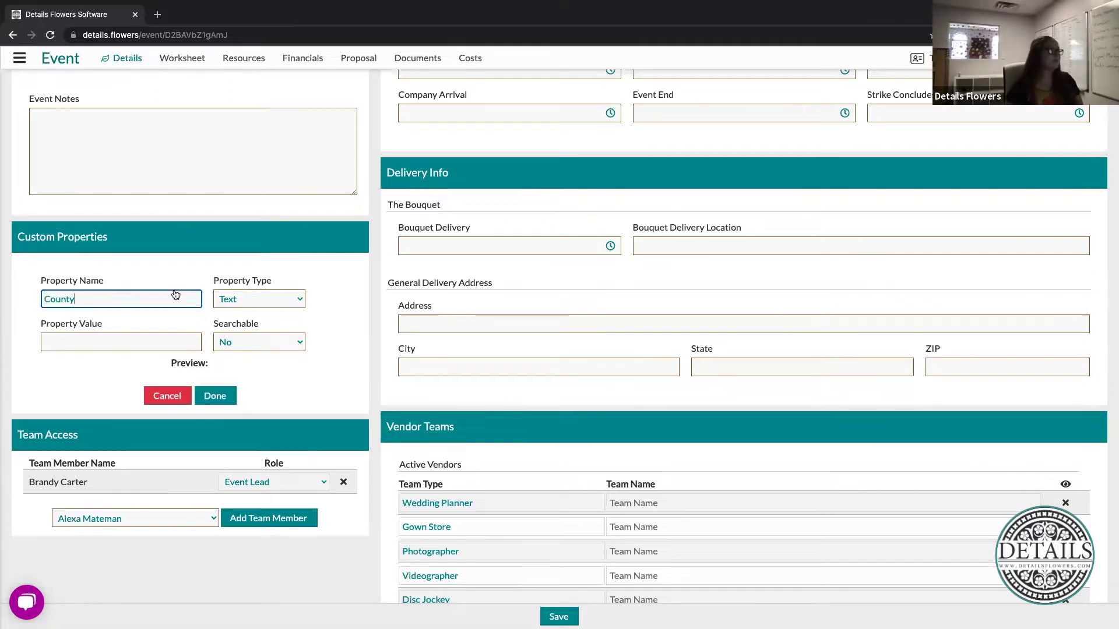
left_click(244, 300)
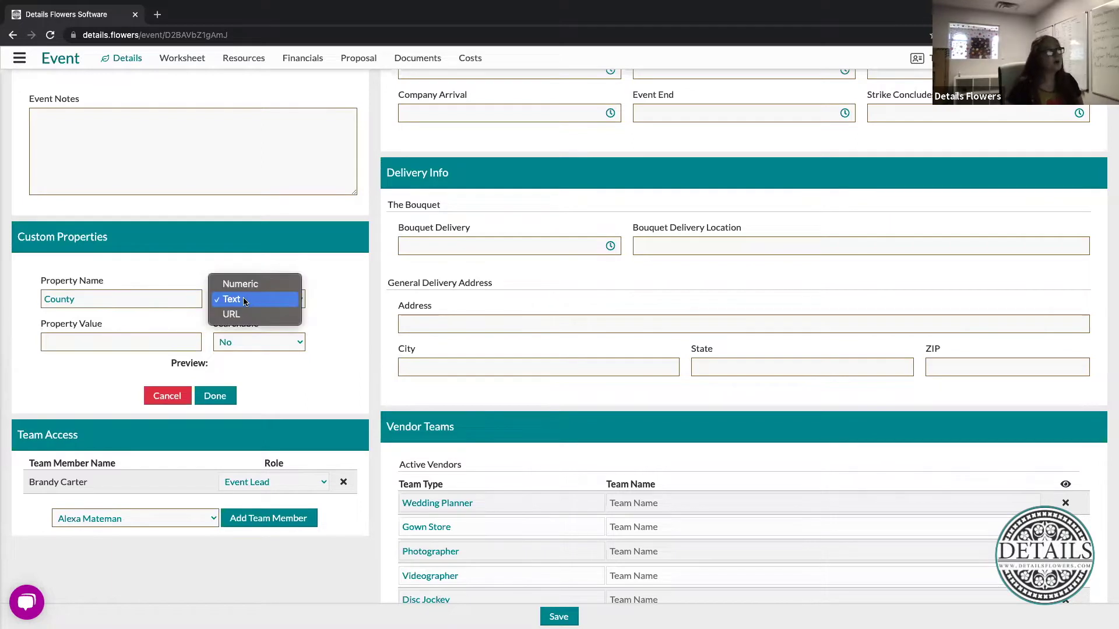
key("Escape")
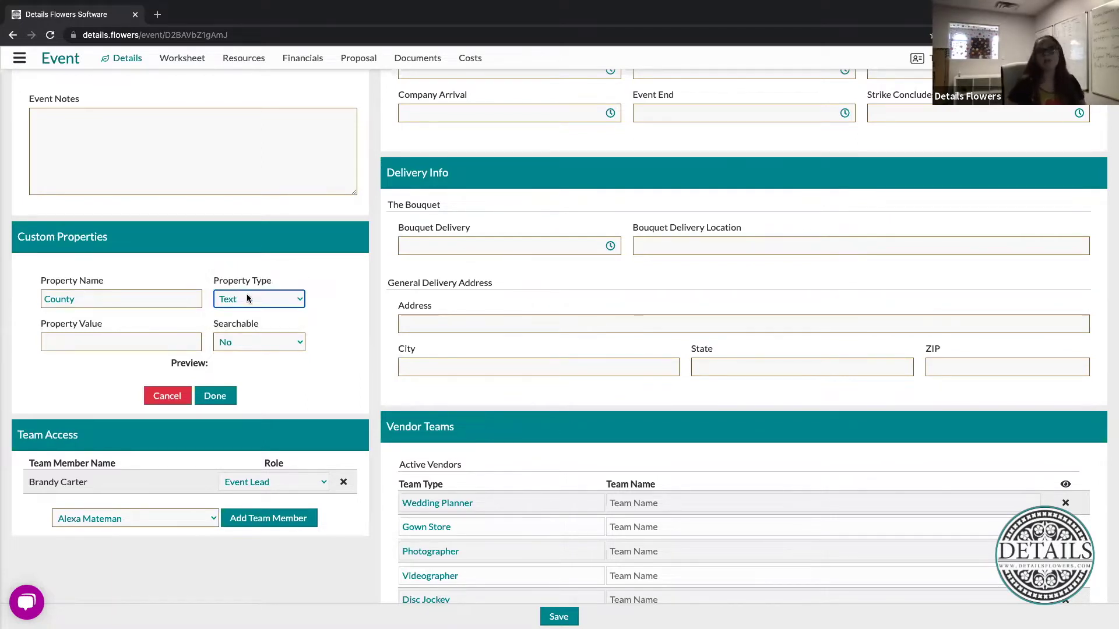
left_click(247, 301)
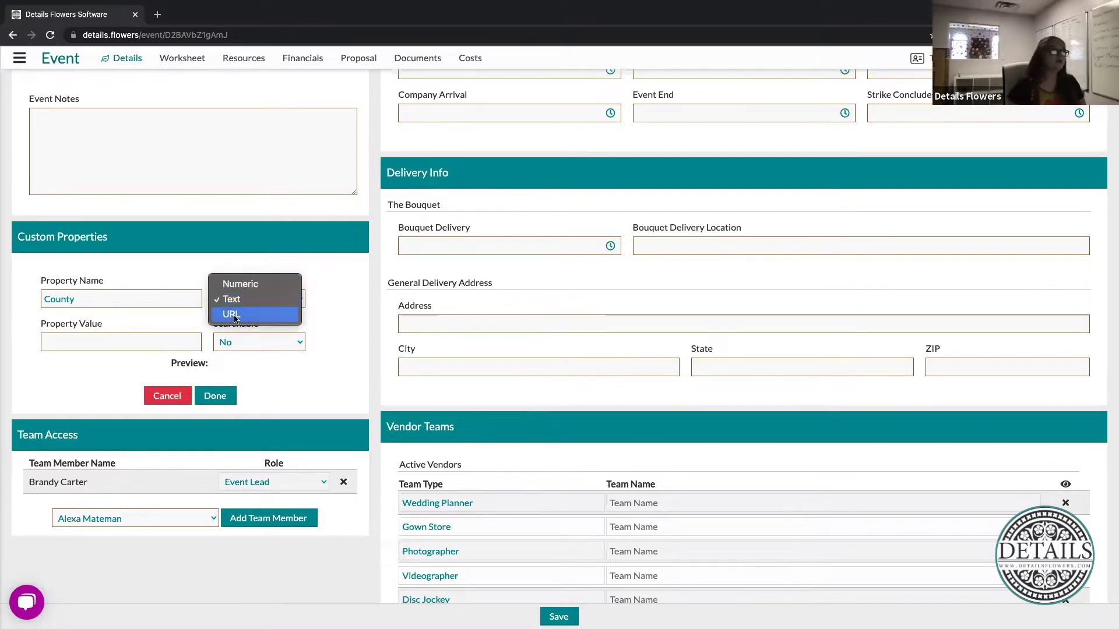
left_click(310, 309)
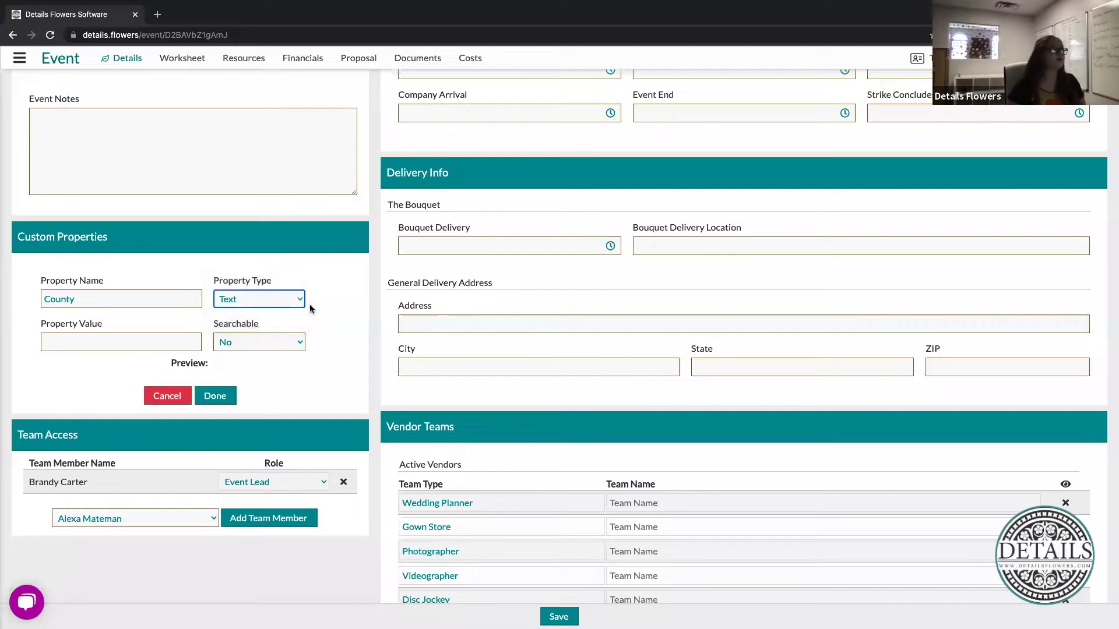
Step: Give the County property the value Volusia, make it searchable, and add it to the event
left_click(172, 340)
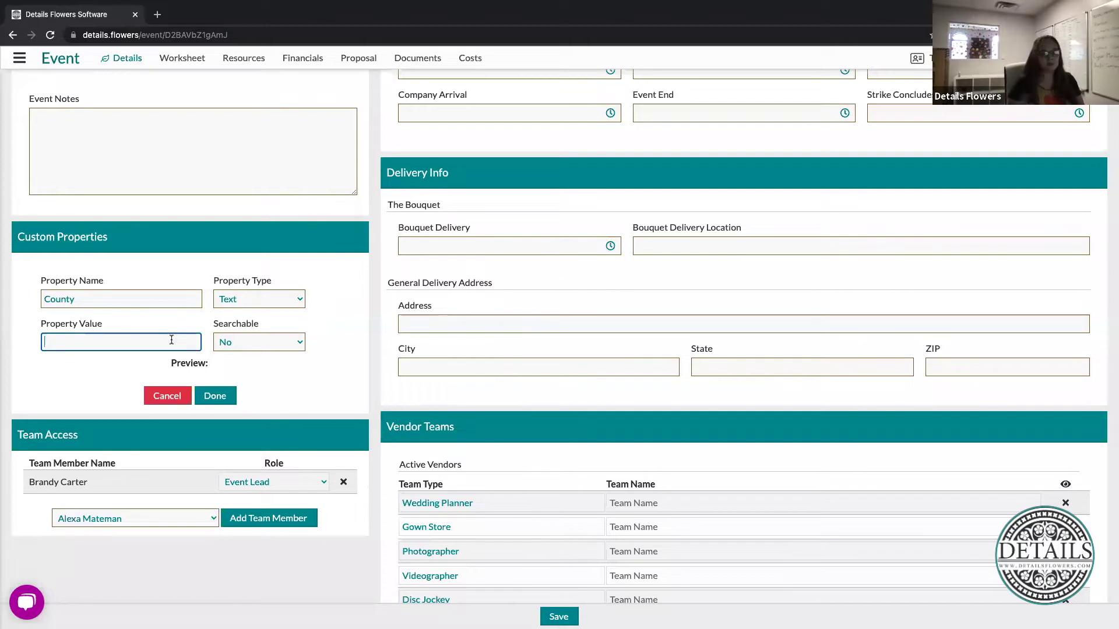
type("Volusia")
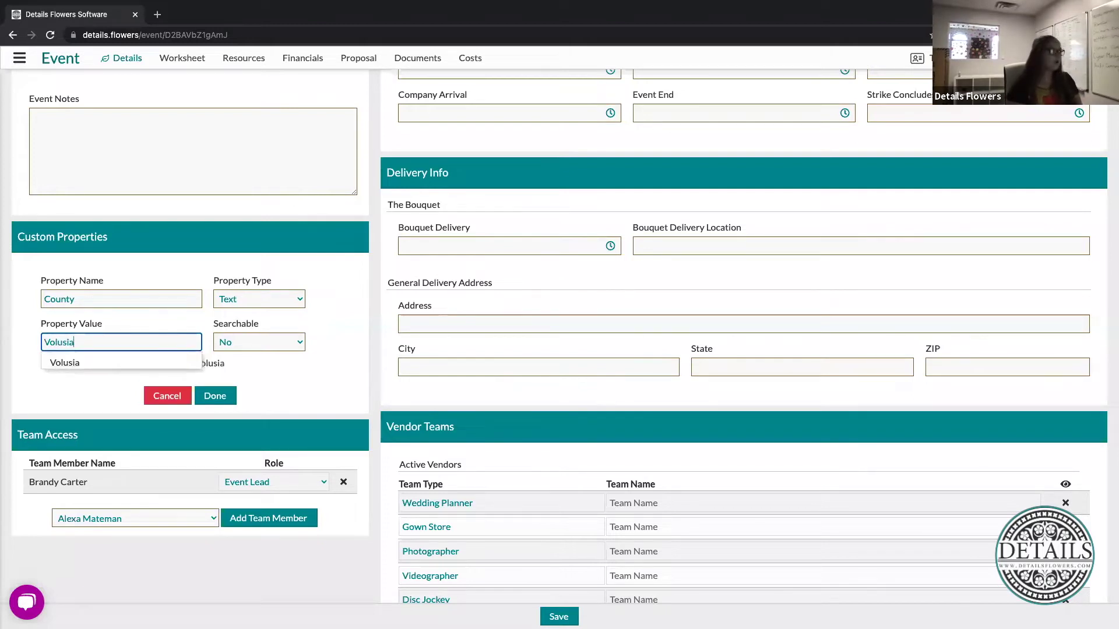
left_click(281, 361)
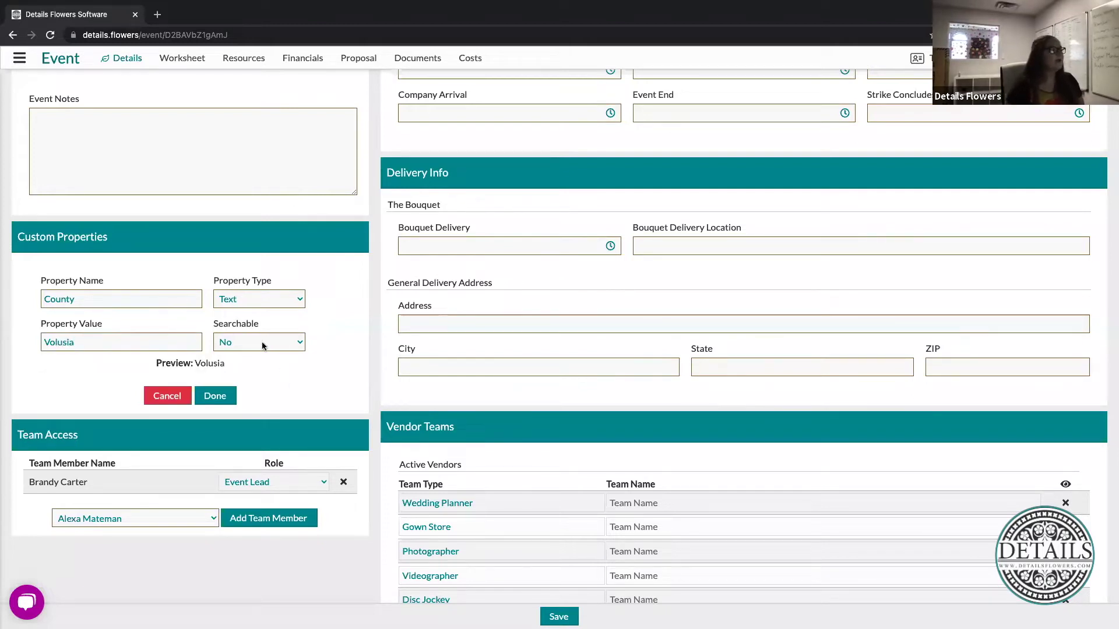
left_click(239, 341)
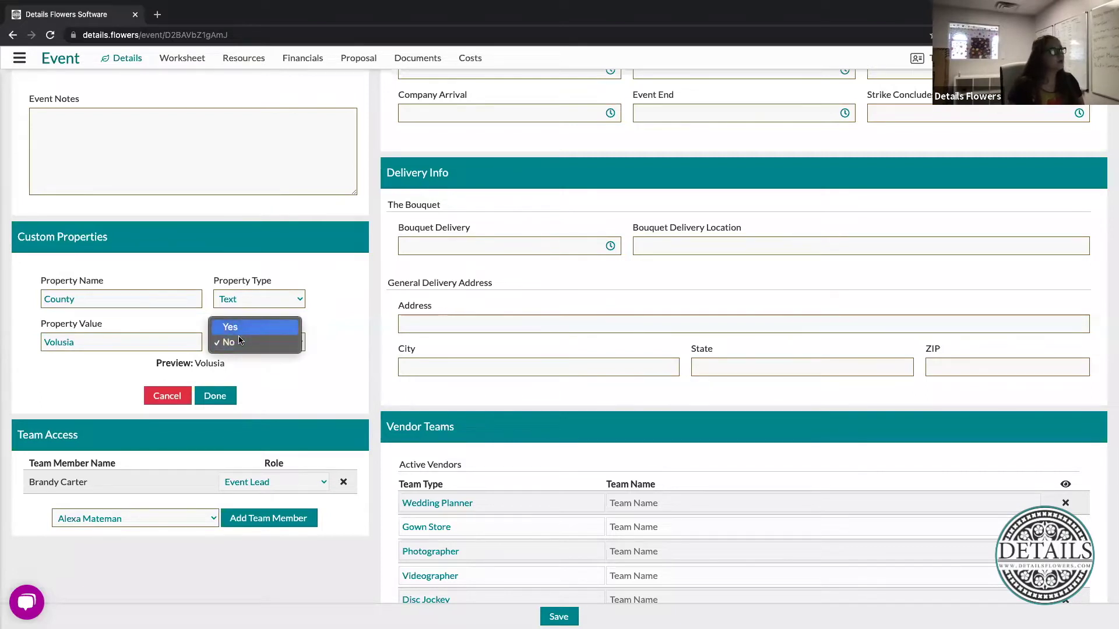
left_click(238, 328)
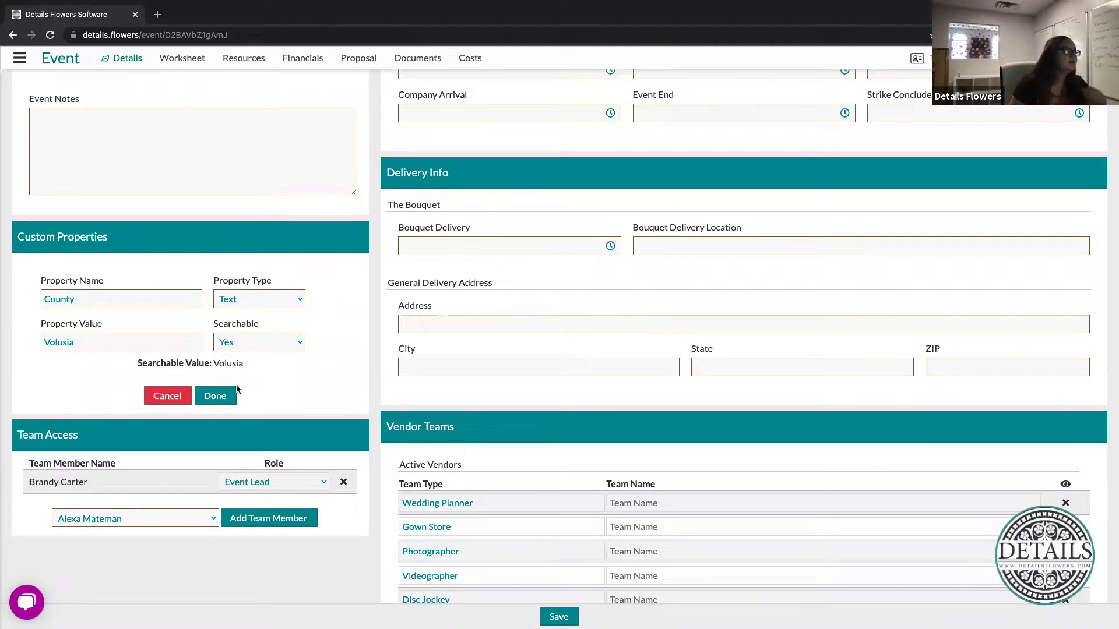
left_click(221, 400)
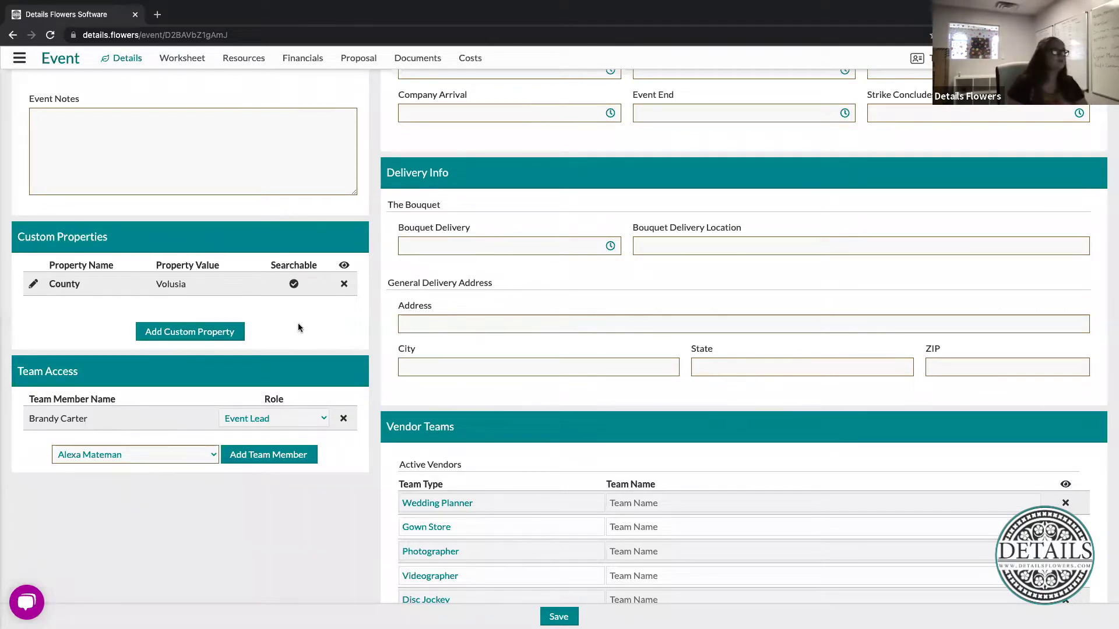
left_click(21, 58)
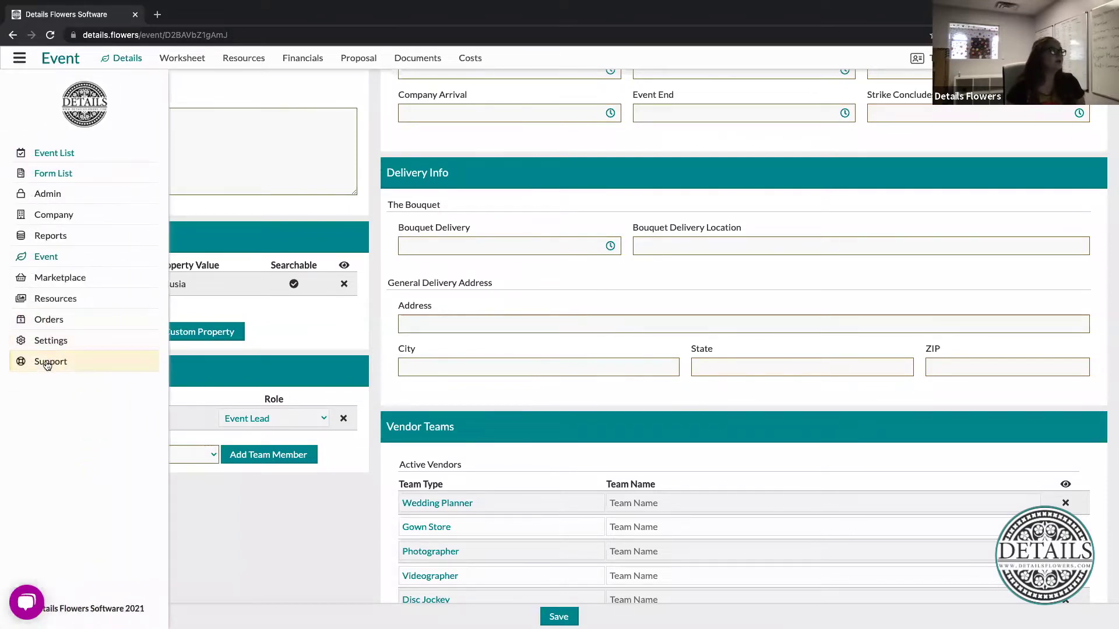
left_click(51, 362)
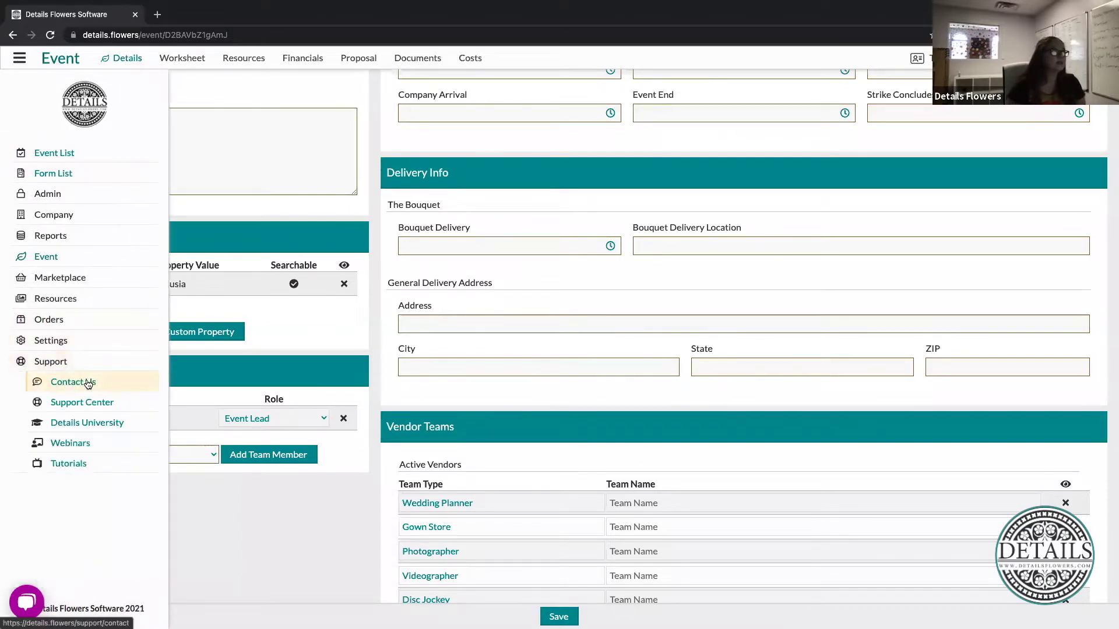
left_click(320, 356)
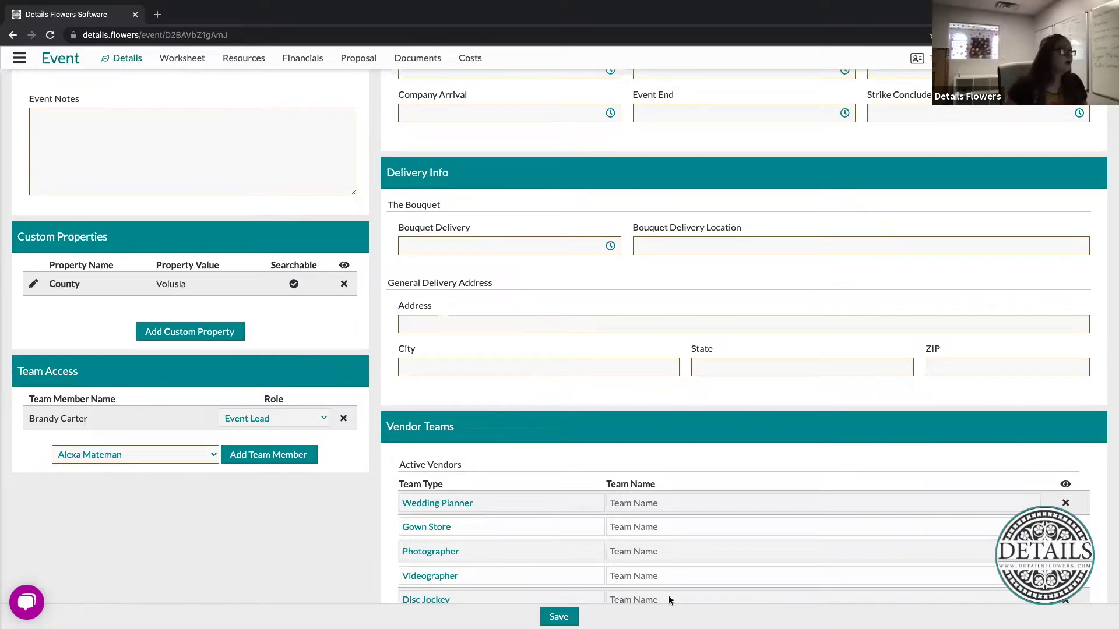
Step: Save the event details and open the event's design worksheet
left_click(558, 617)
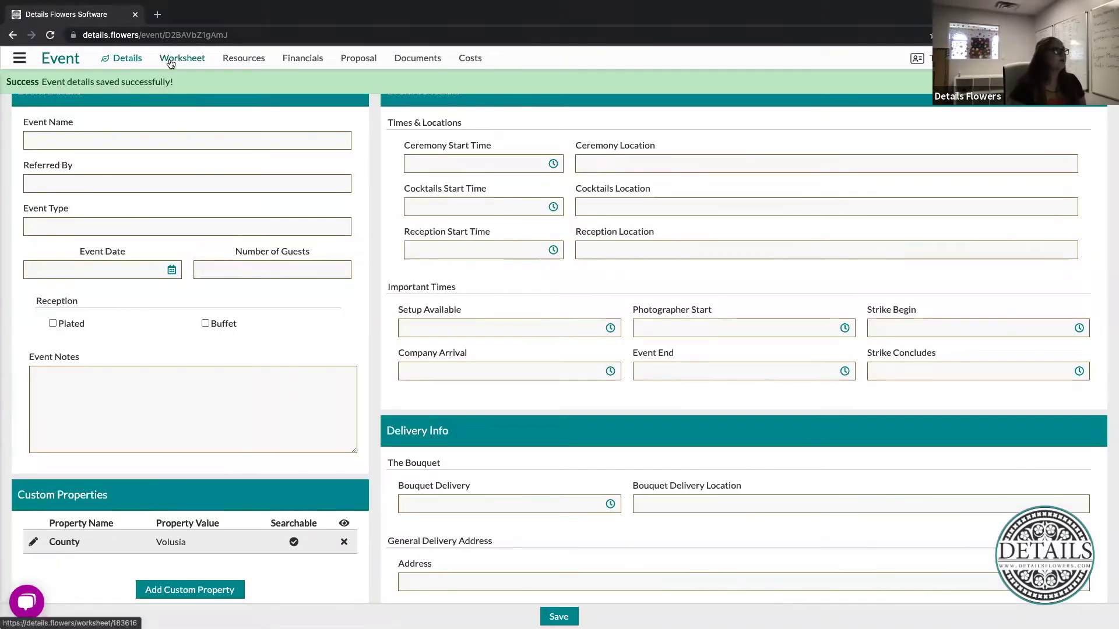
left_click(174, 63)
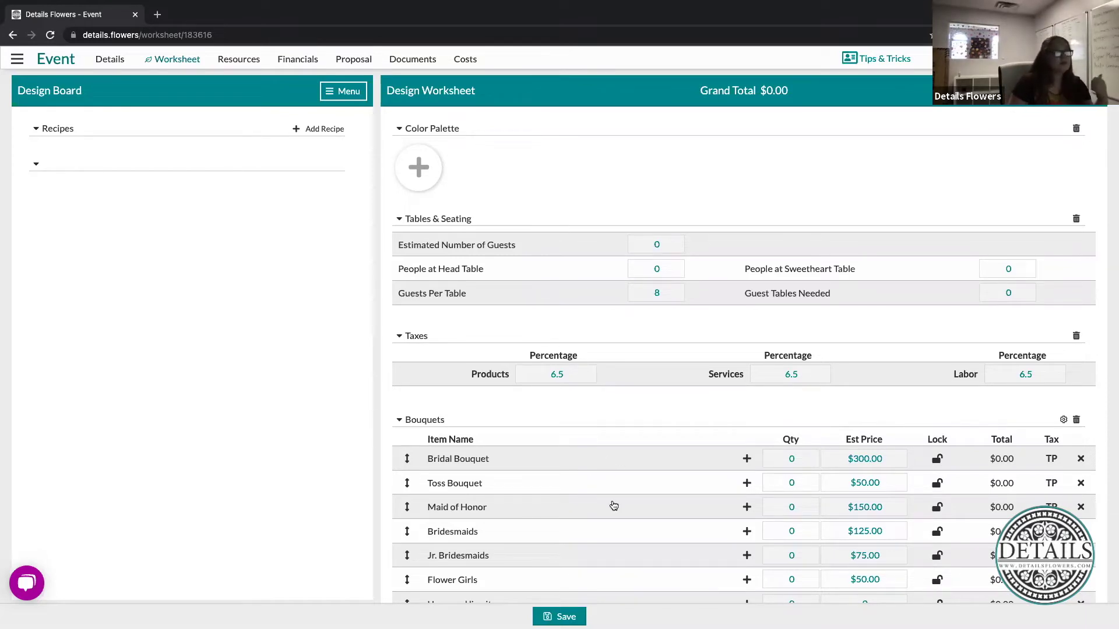
left_click(572, 612)
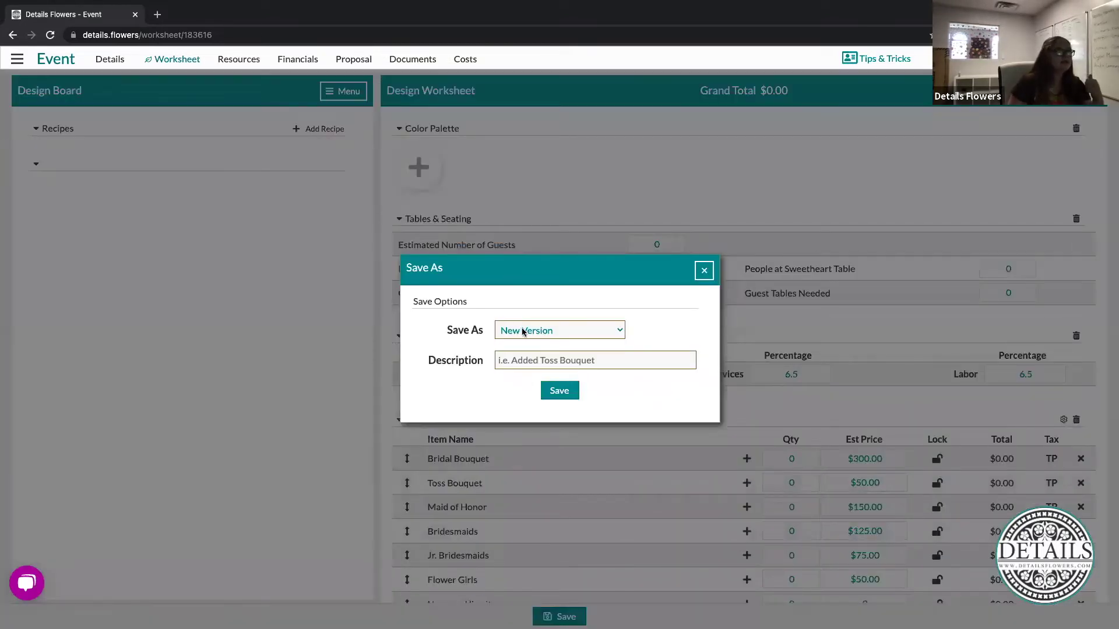
left_click(522, 331)
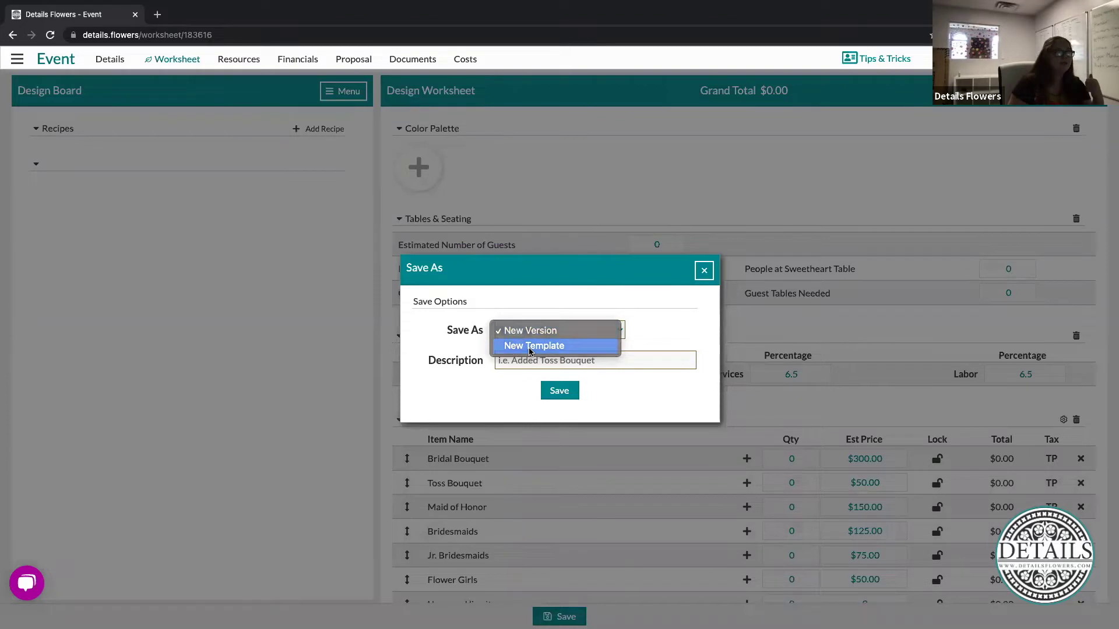
left_click(527, 346)
left_click(513, 331)
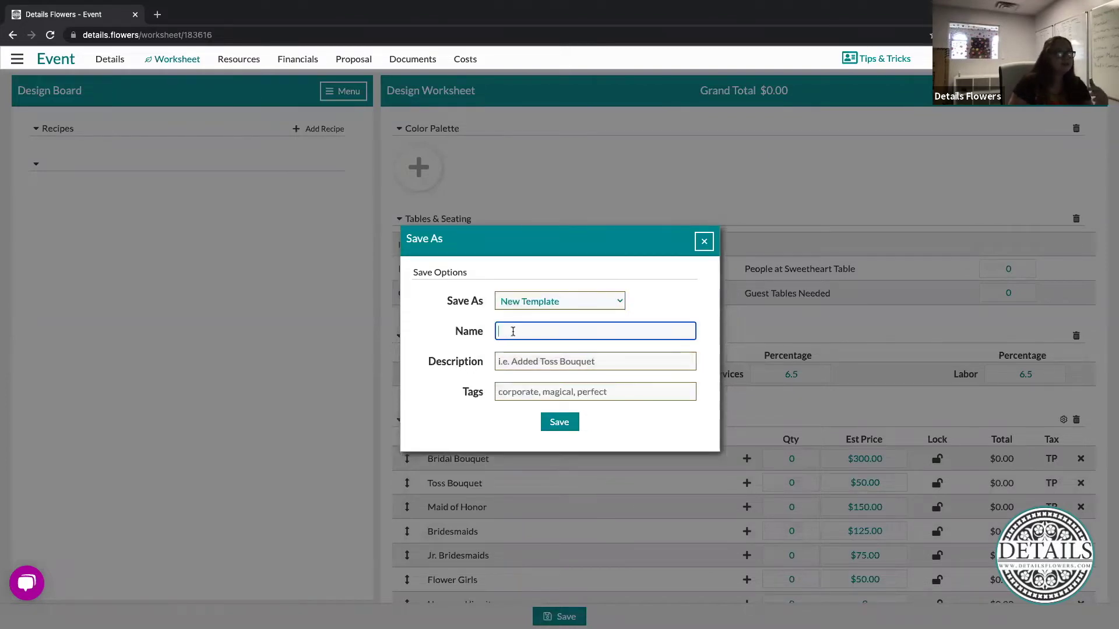
left_click(538, 363)
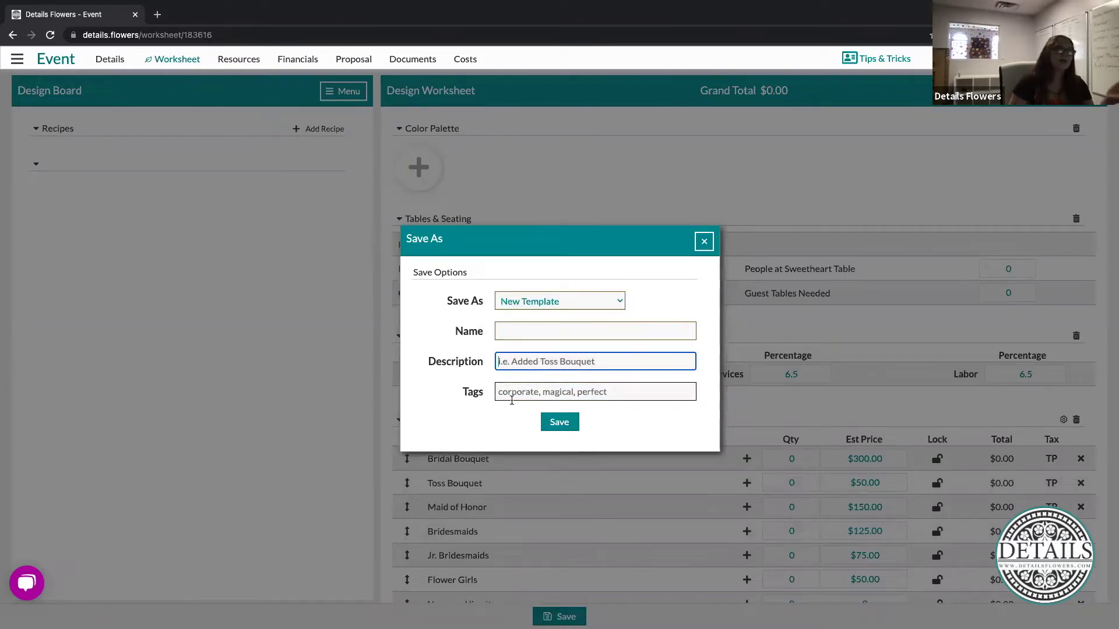
left_click(527, 391)
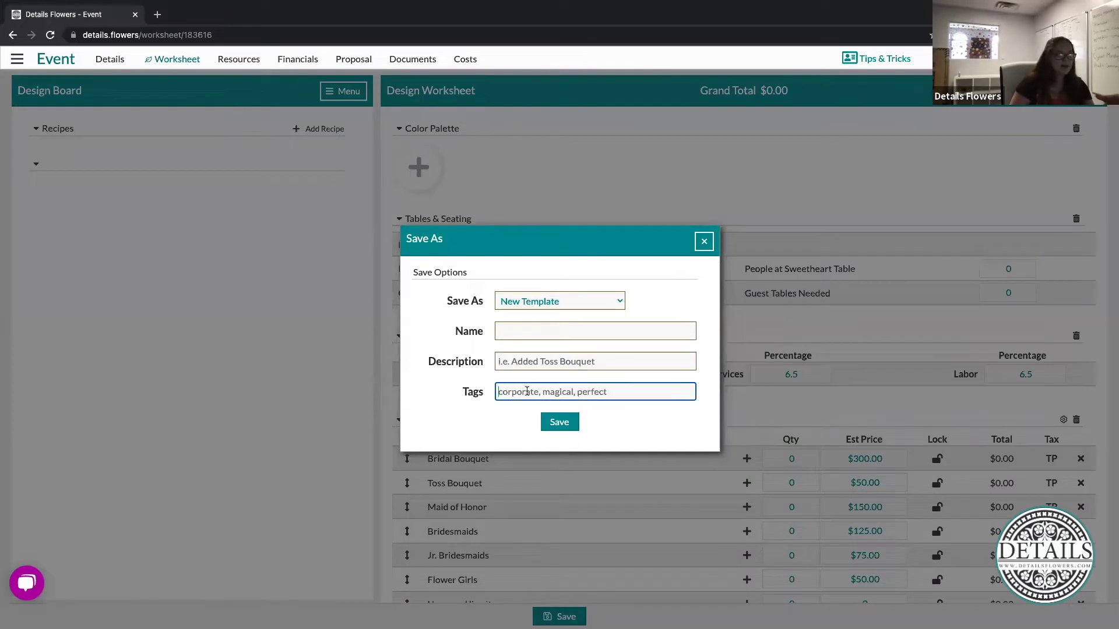
left_click(704, 242)
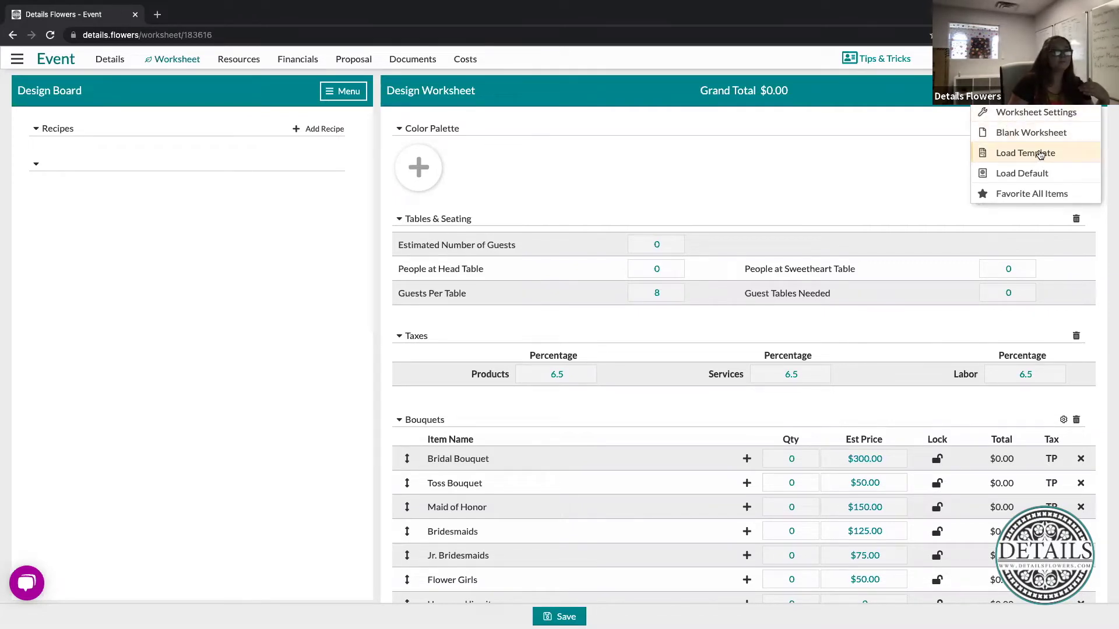
Step: Load the couple's worksheet template created on Apr 13, 2020 at 11:47 AM, accepting the loss of unsaved changes
left_click(1002, 155)
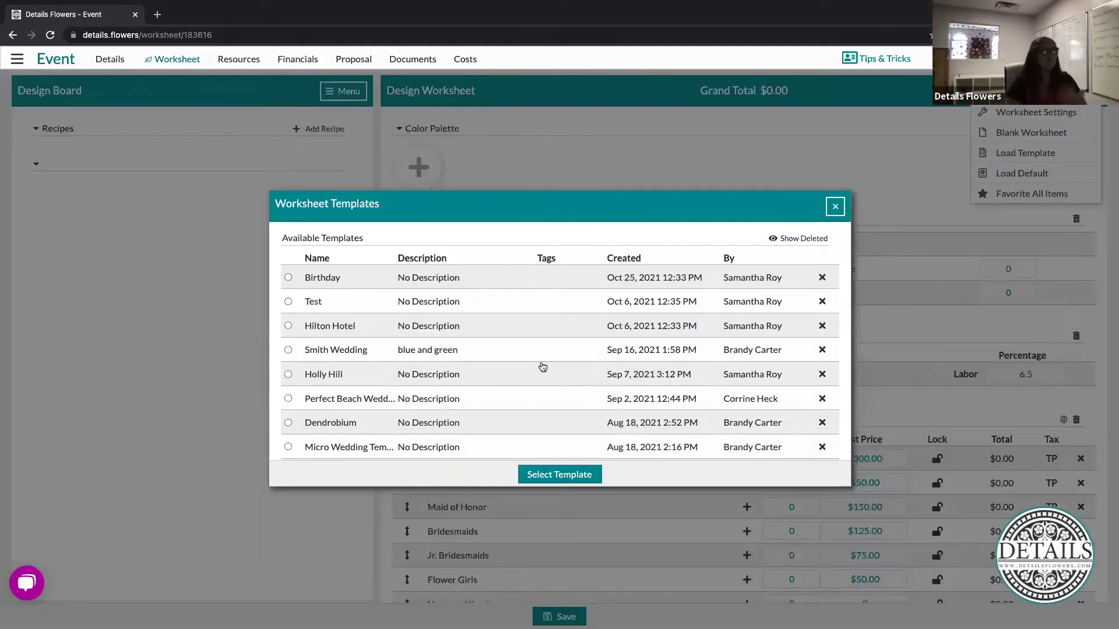
scroll(501, 365, "down", 4)
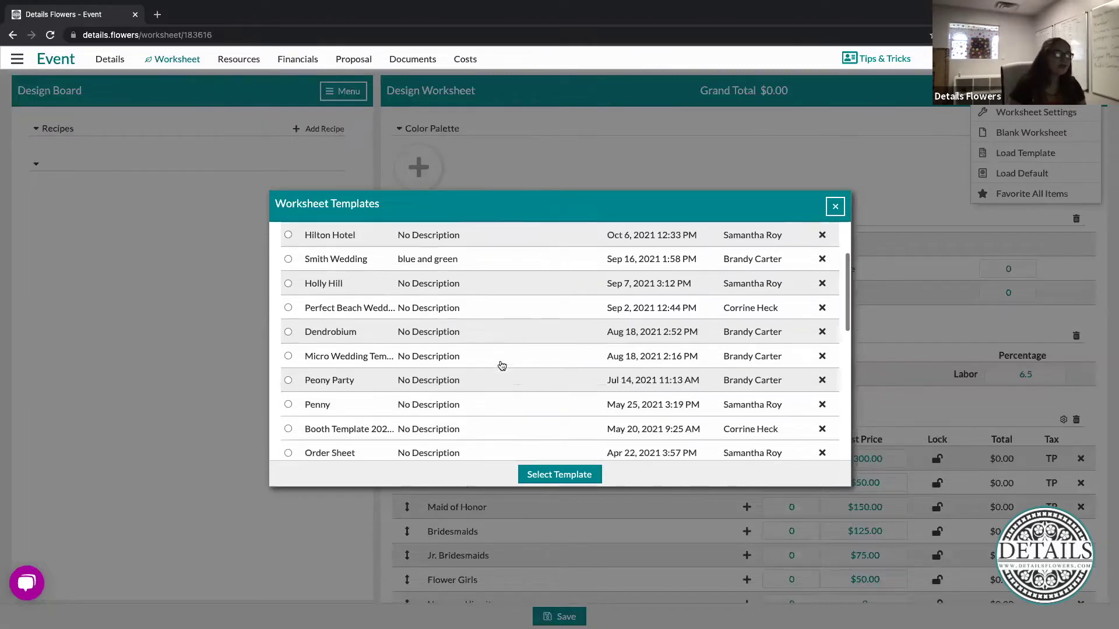
scroll(501, 365, "down", 5)
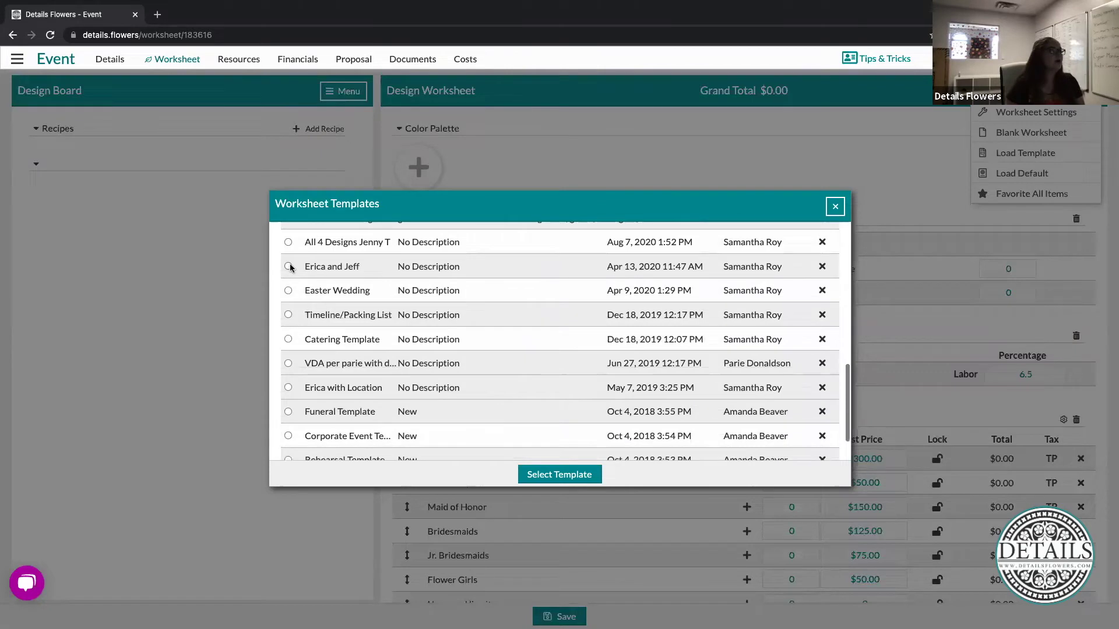
left_click(288, 267)
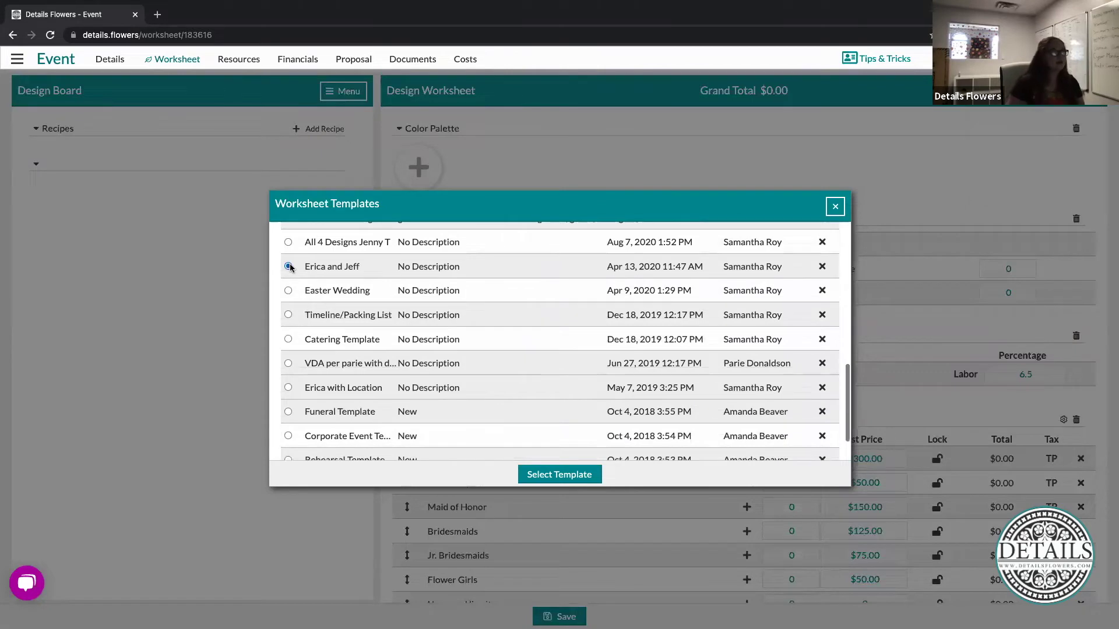
left_click(561, 475)
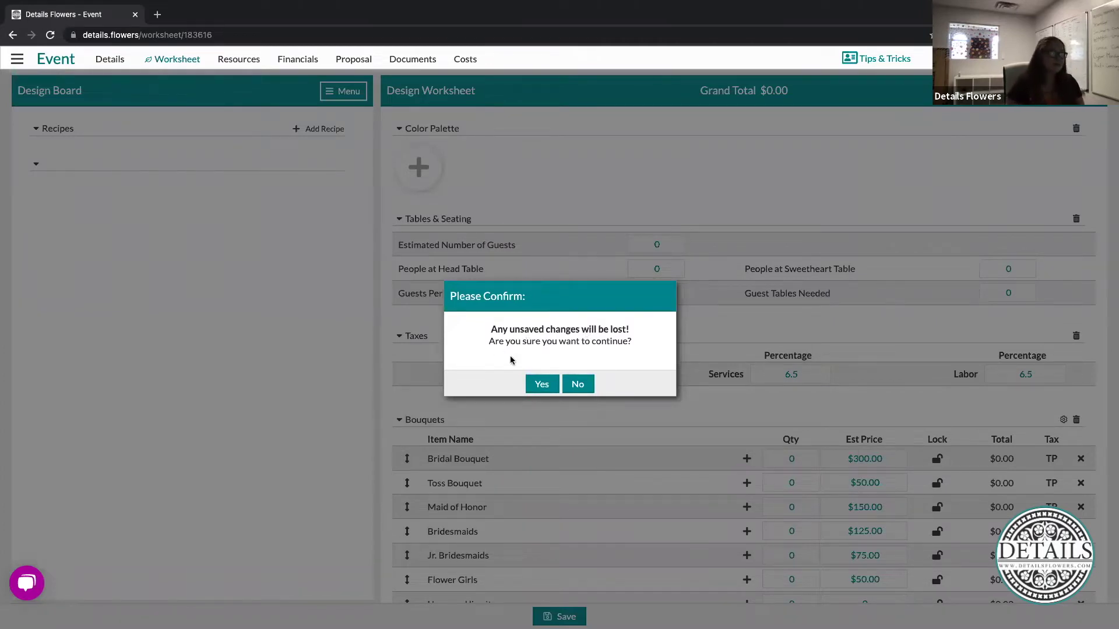
left_click(541, 385)
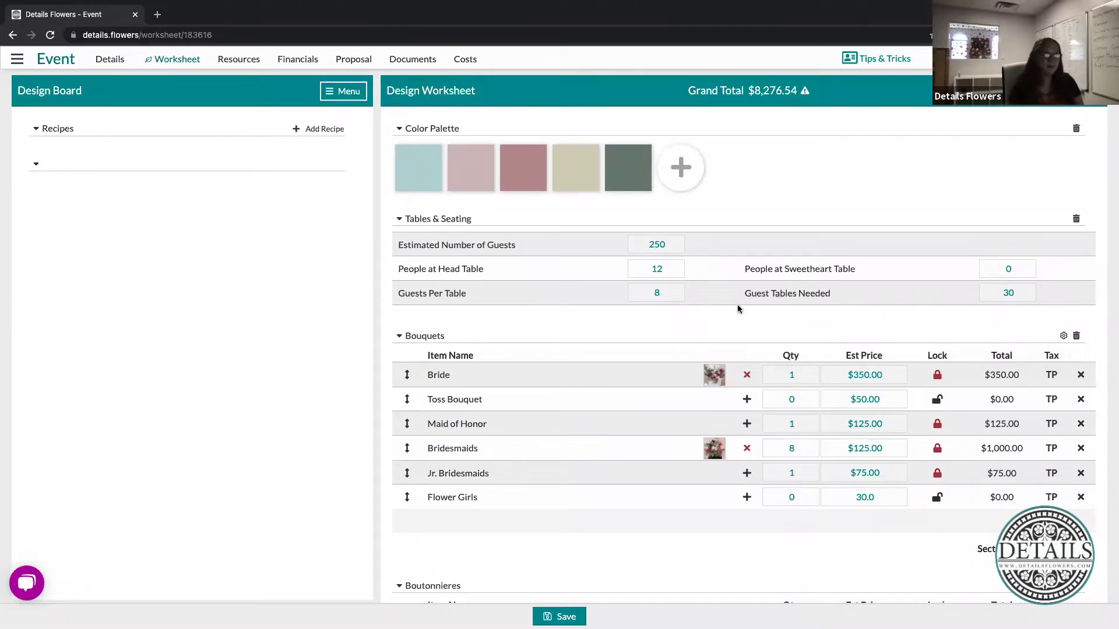
Step: Expand the Bride bouquet's recipe in the Bouquets section and examine its ingredients and pricing
left_click(715, 377)
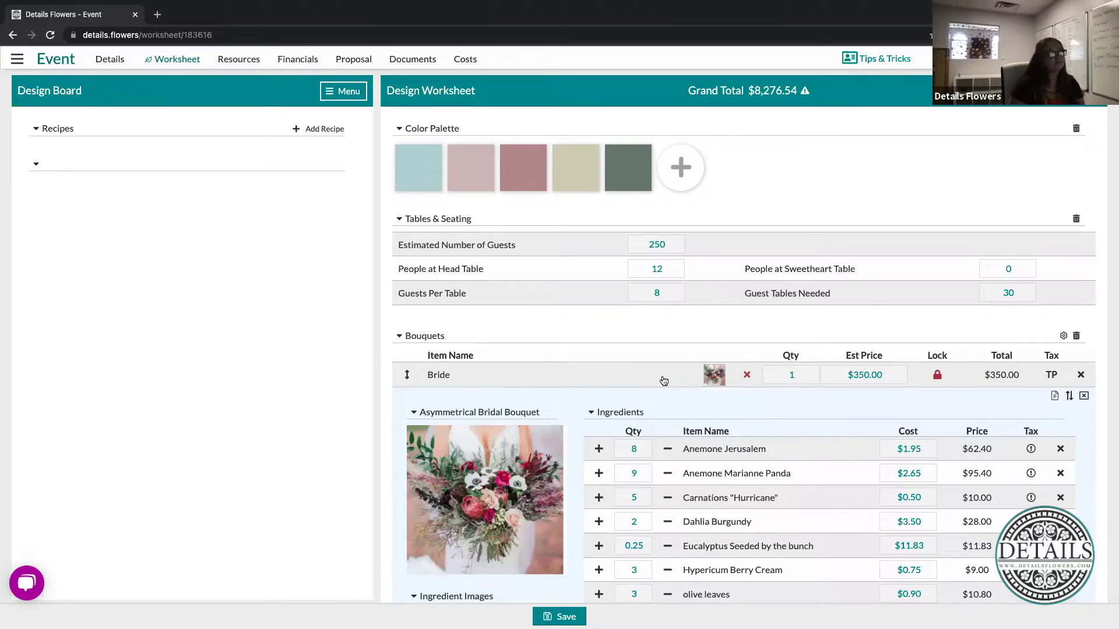
scroll(664, 381, "down", 5)
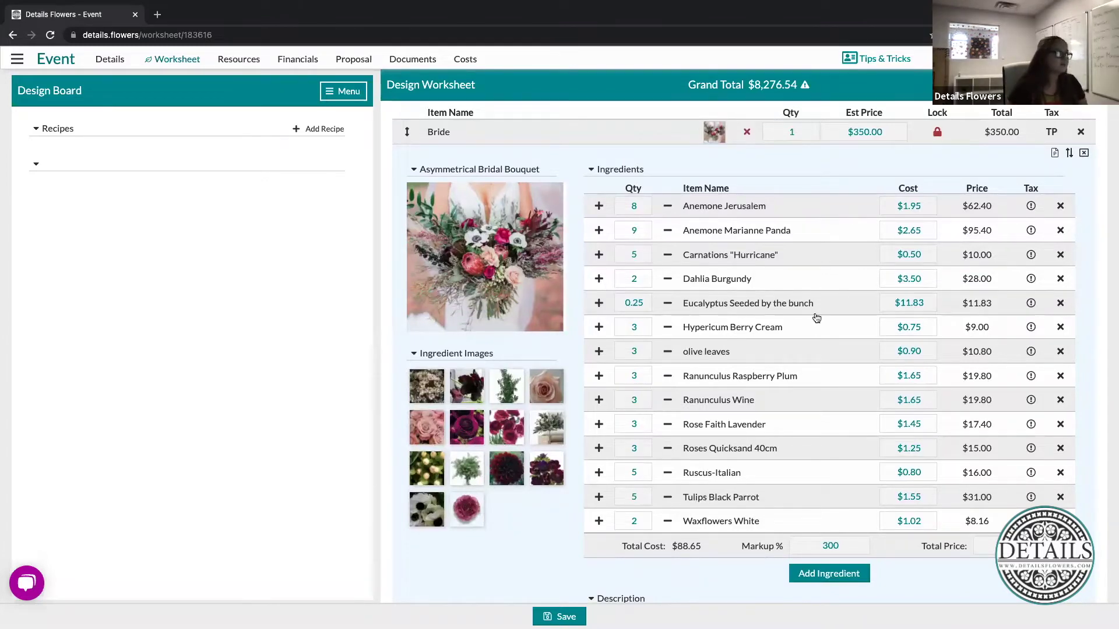
scroll(816, 317, "up", 3)
scroll(817, 318, "up", 2)
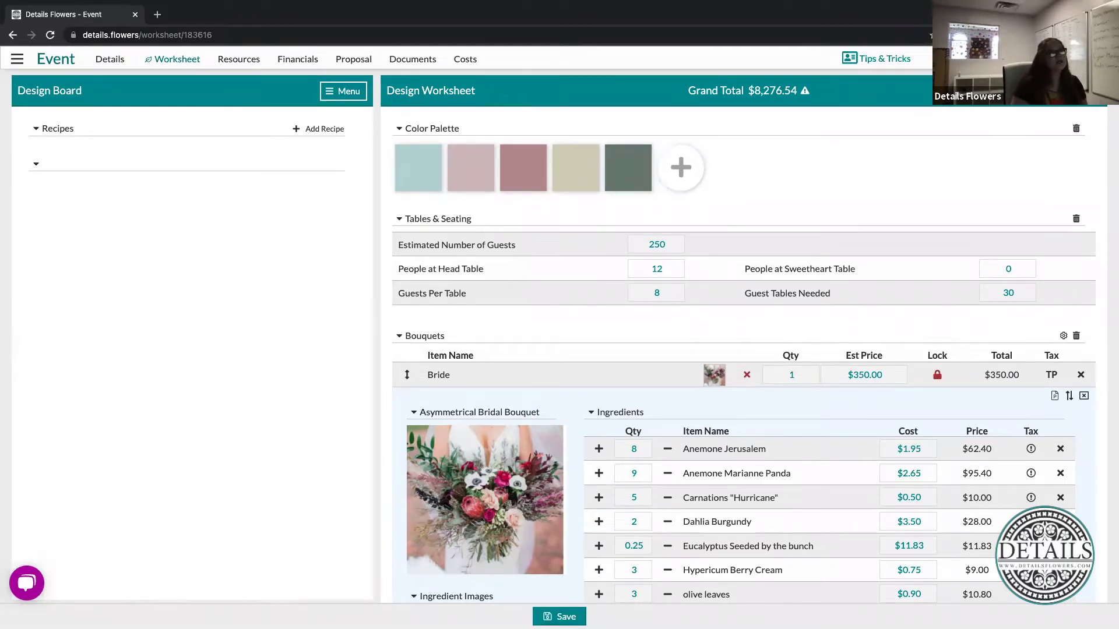
Step: Favorite all items of the worksheet so they are added to the design board
left_click(1078, 91)
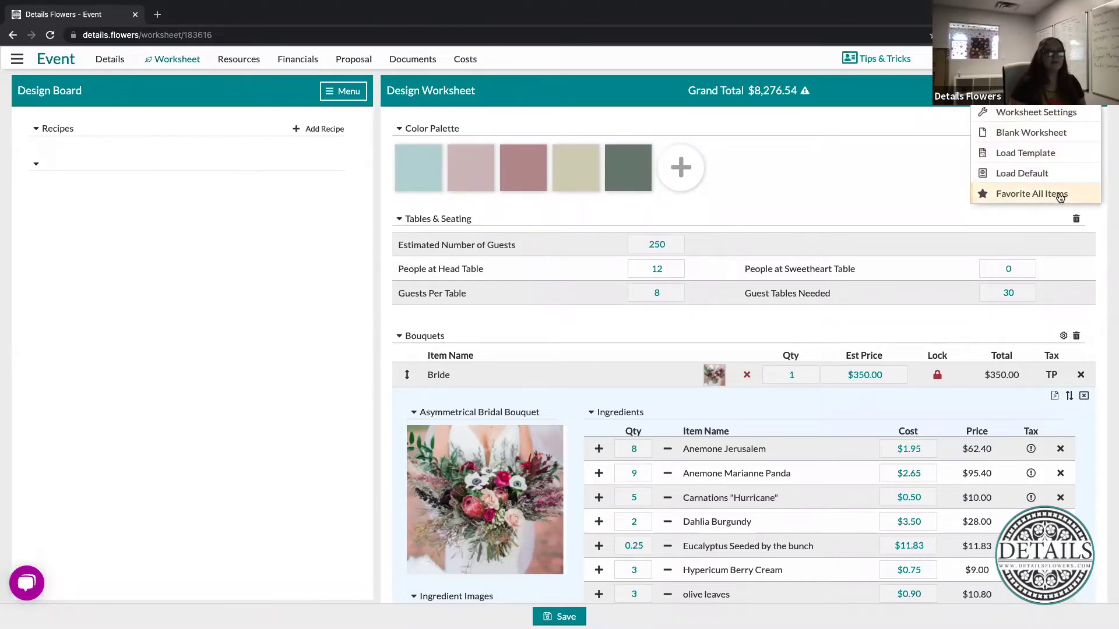
left_click(1026, 196)
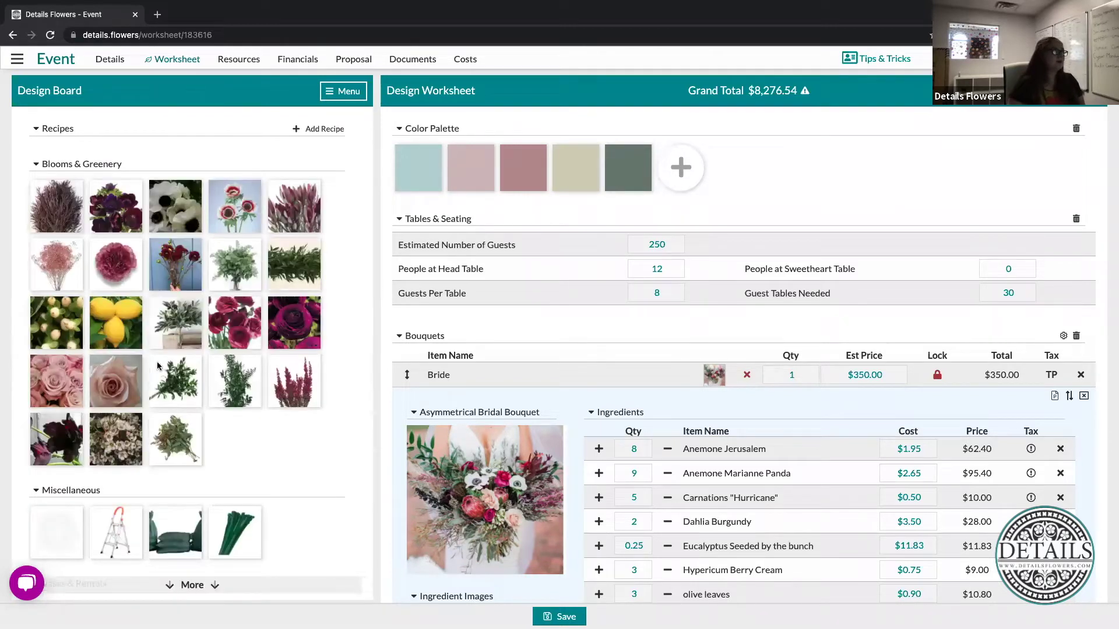
Step: Review the favorited items on the design board down to the Vases & Rentals category
left_click(210, 589)
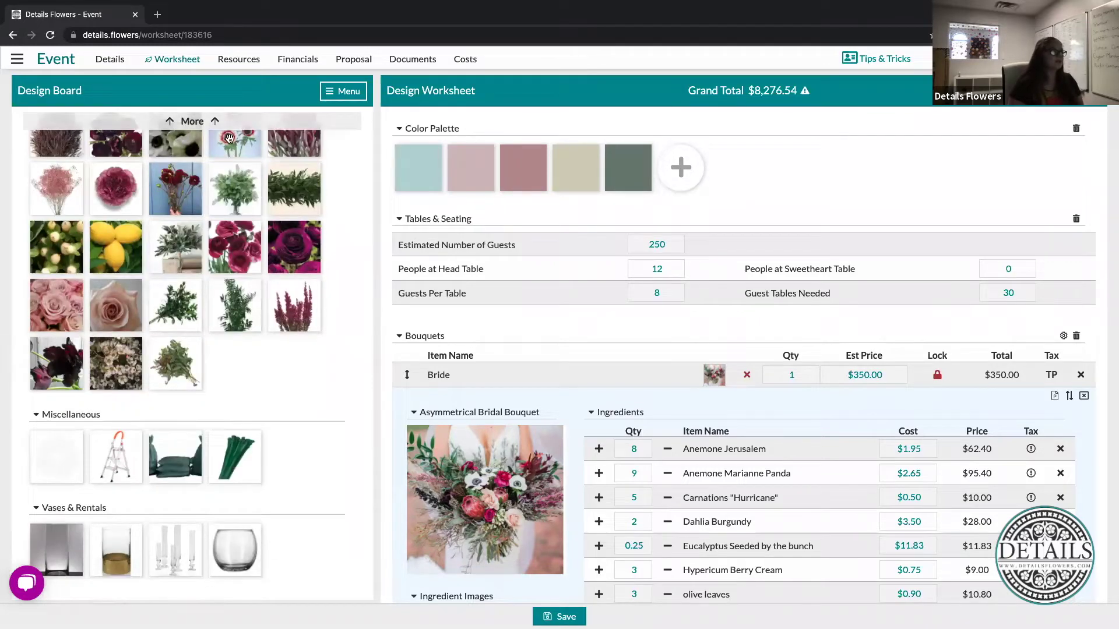
left_click(212, 127)
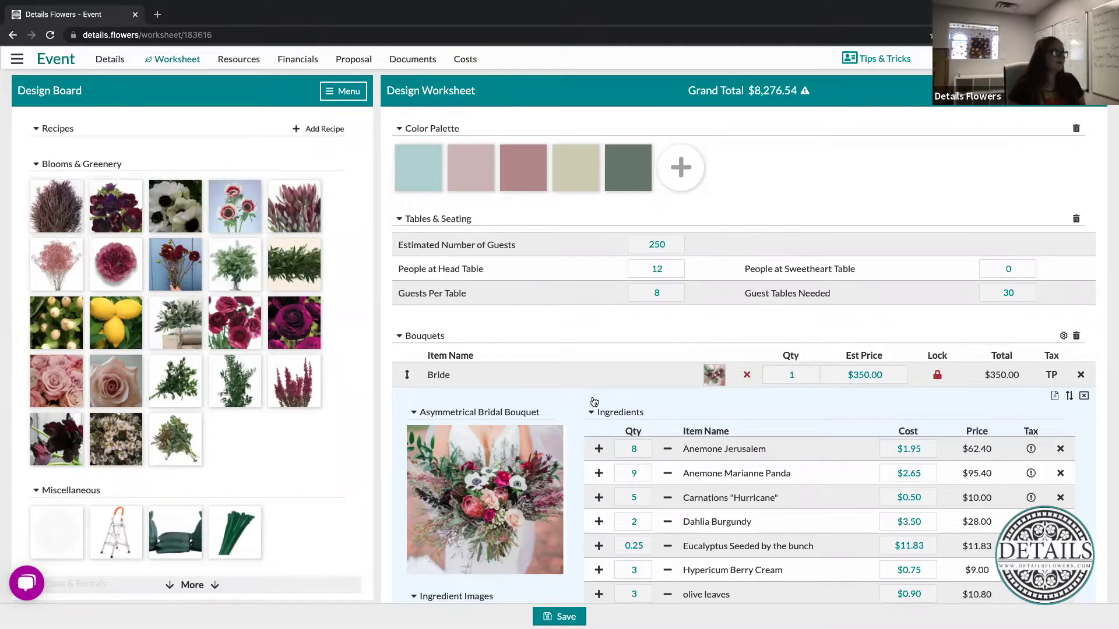
Step: Check the gallery options of the Bride bouquet's recipe and collapse the recipe
scroll(710, 438, "down", 3)
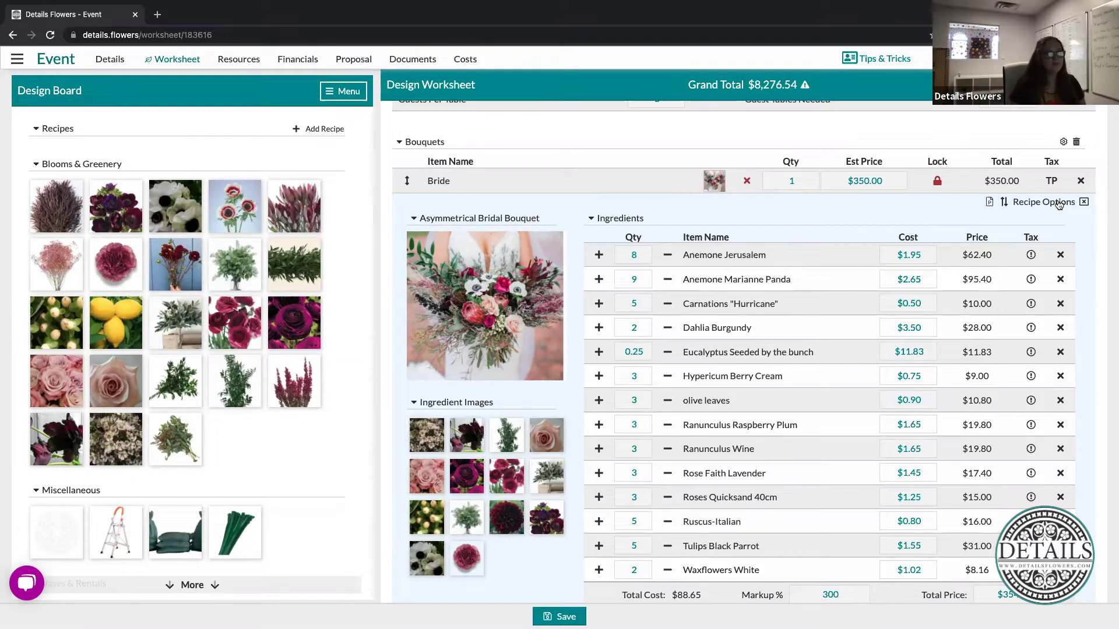
left_click(1056, 206)
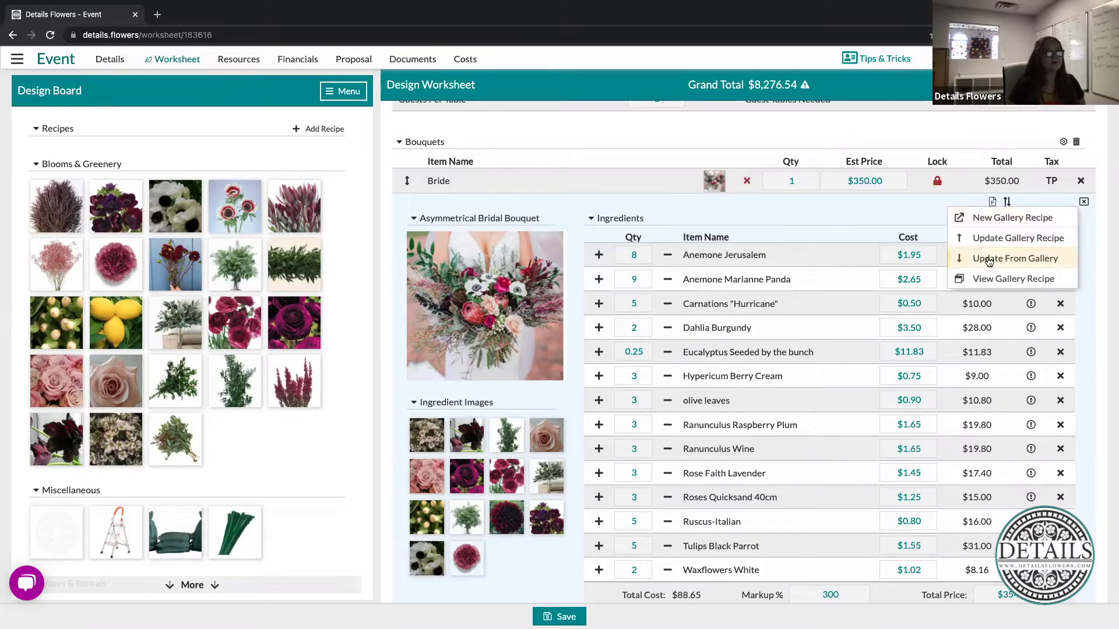
left_click(994, 218)
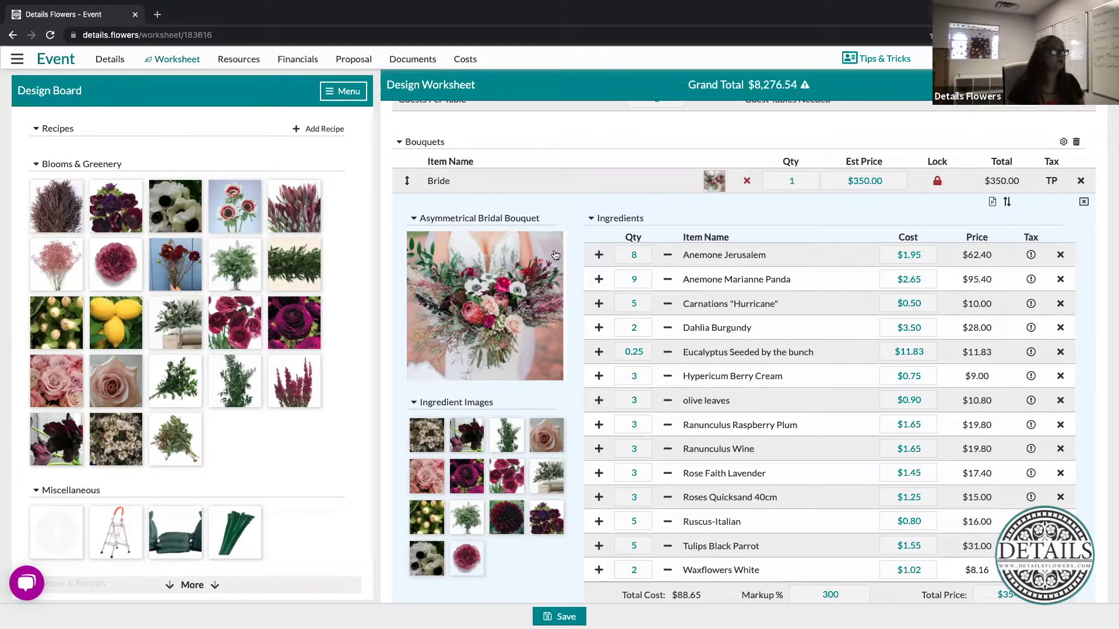
left_click(709, 184)
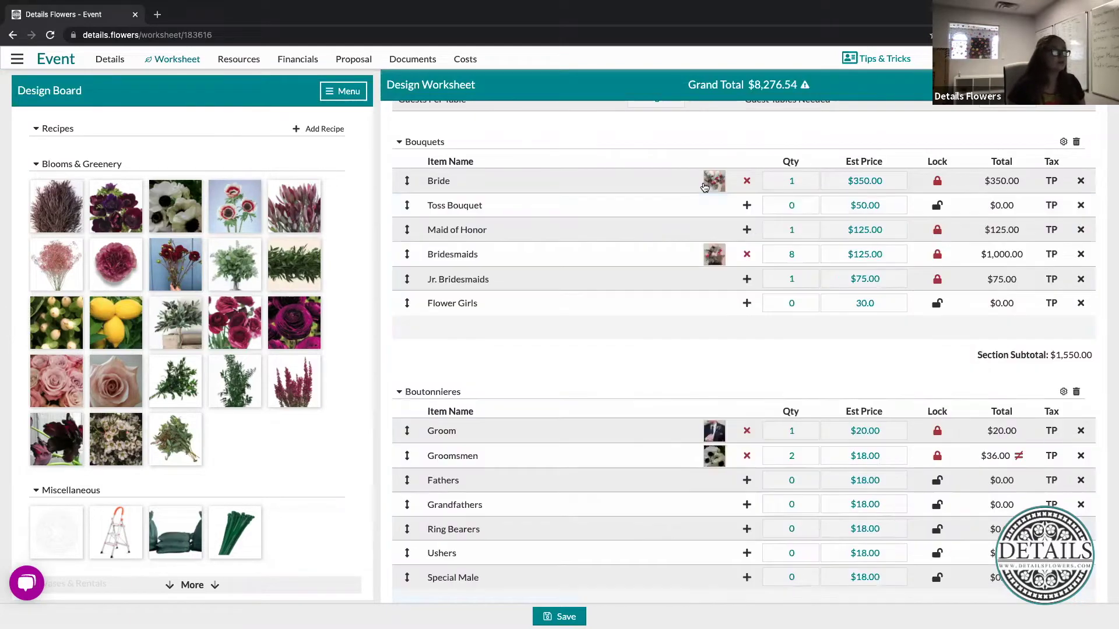
Step: Give the Toss Bouquet a blank recipe containing Dahlia Burgundy, Anemone Jerusalem, Anemone Marianne Panda and Anemone Mona Lisa, Bicolour Red from the design board
left_click(747, 206)
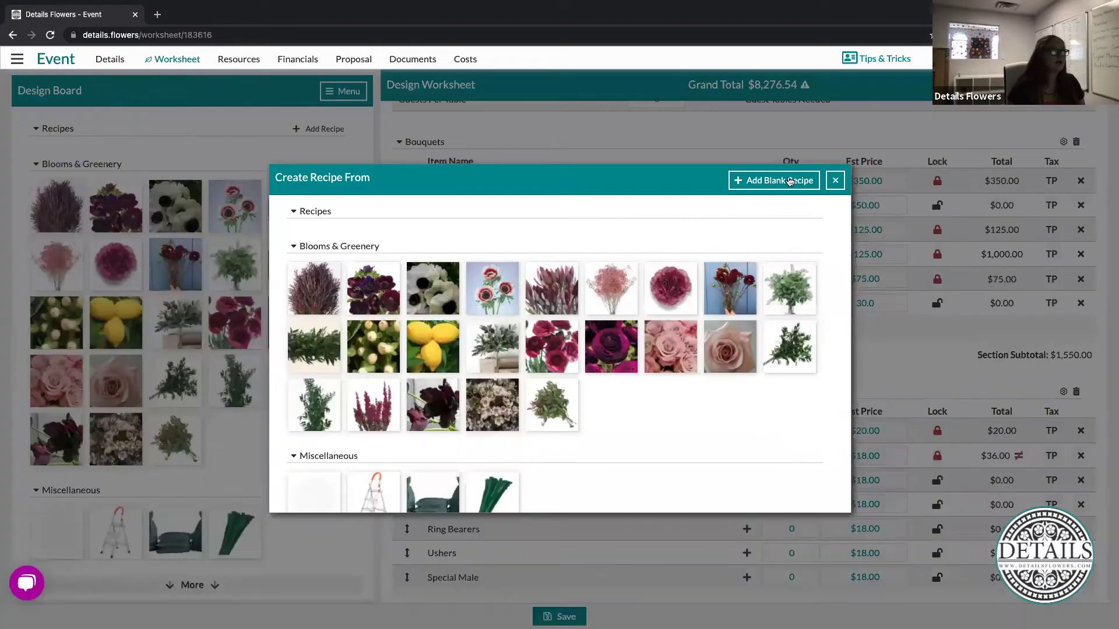
left_click(790, 178)
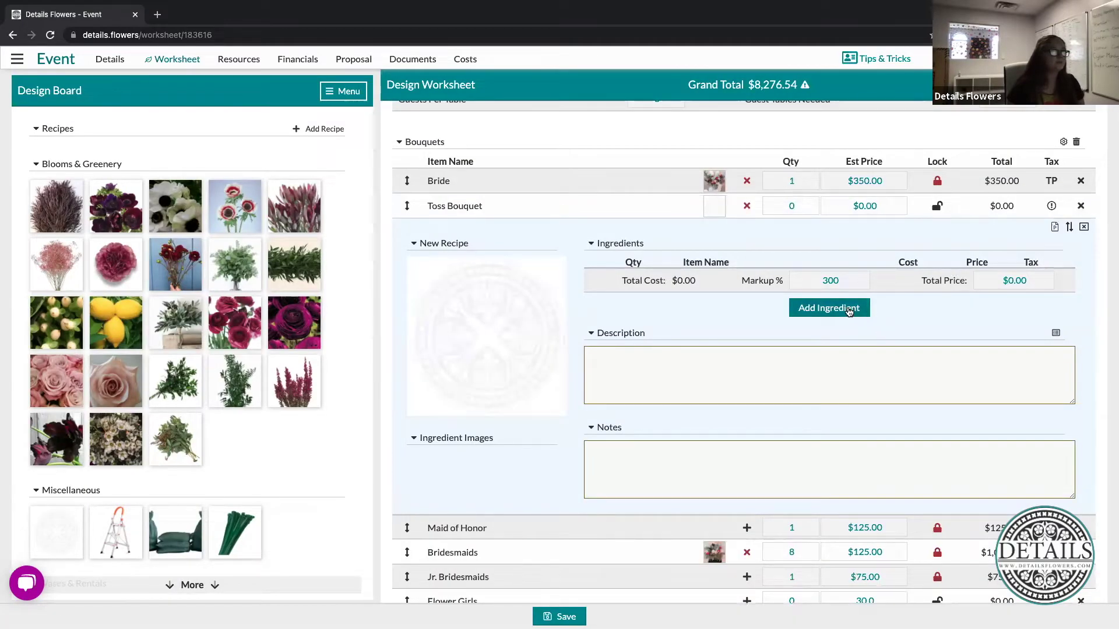
left_click_drag(172, 260, 785, 277)
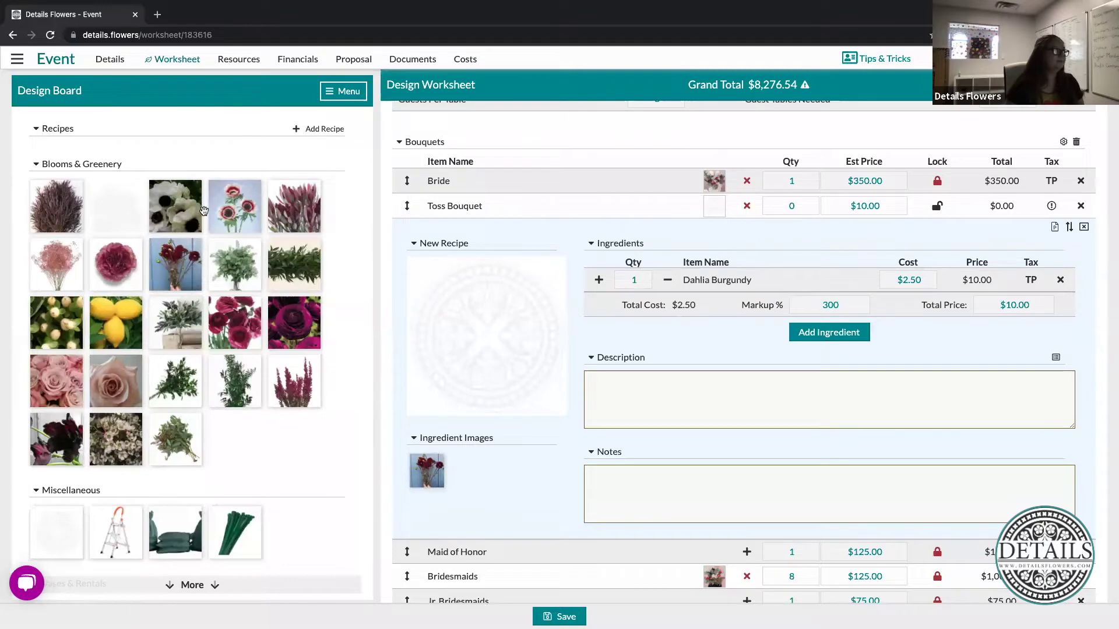
left_click_drag(177, 202, 730, 293)
left_click_drag(233, 205, 694, 299)
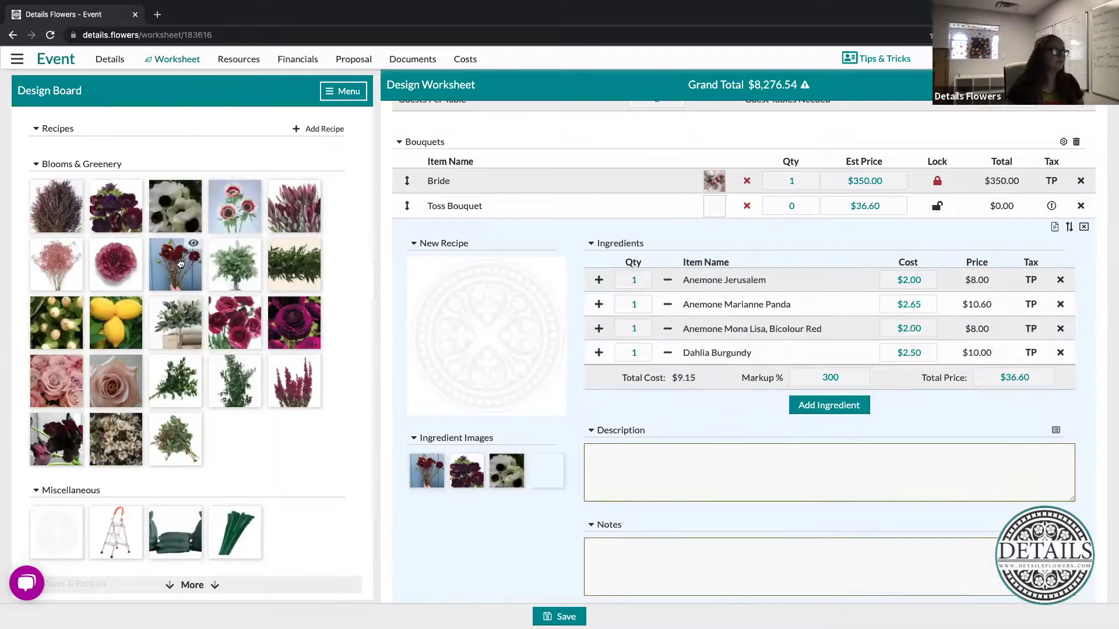
left_click_drag(175, 265, 808, 302)
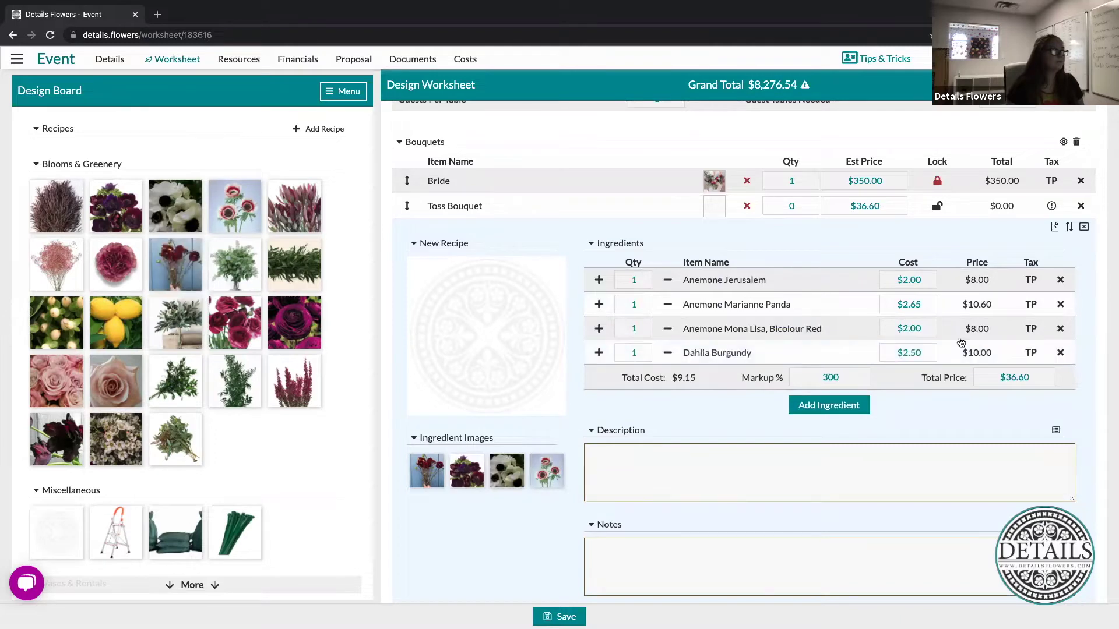
Step: Favorite the Toss Bouquet's new recipe so it is added to the design board
left_click(1067, 230)
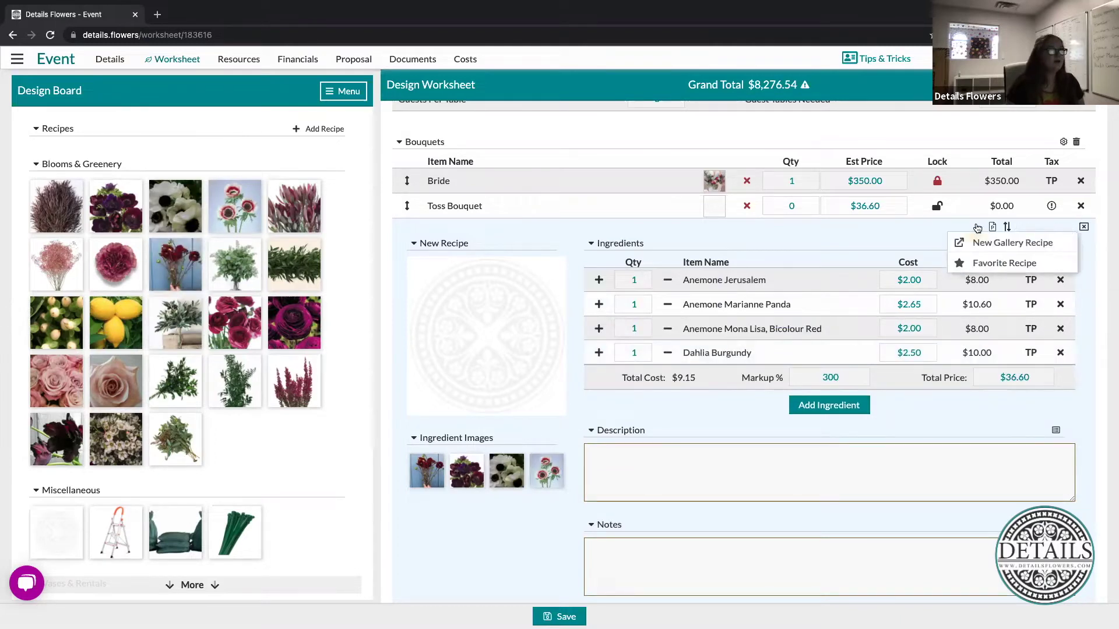
left_click(1003, 264)
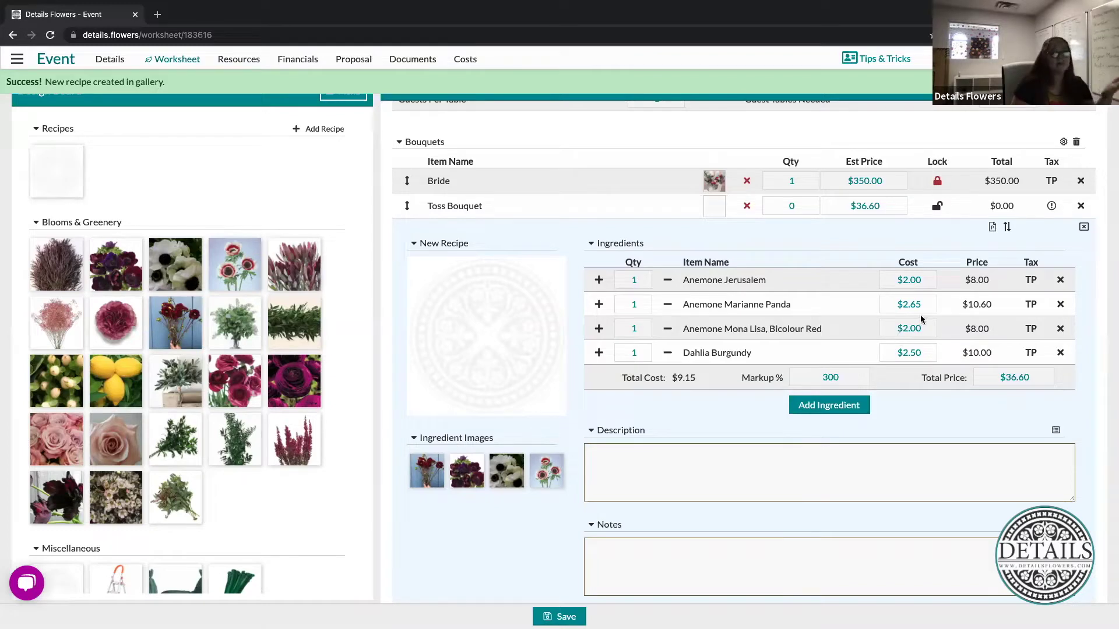
Step: Set the Toss Bouquet recipe's image to the purple and white bridal bouquet photo from All Inspiration
left_click(484, 339)
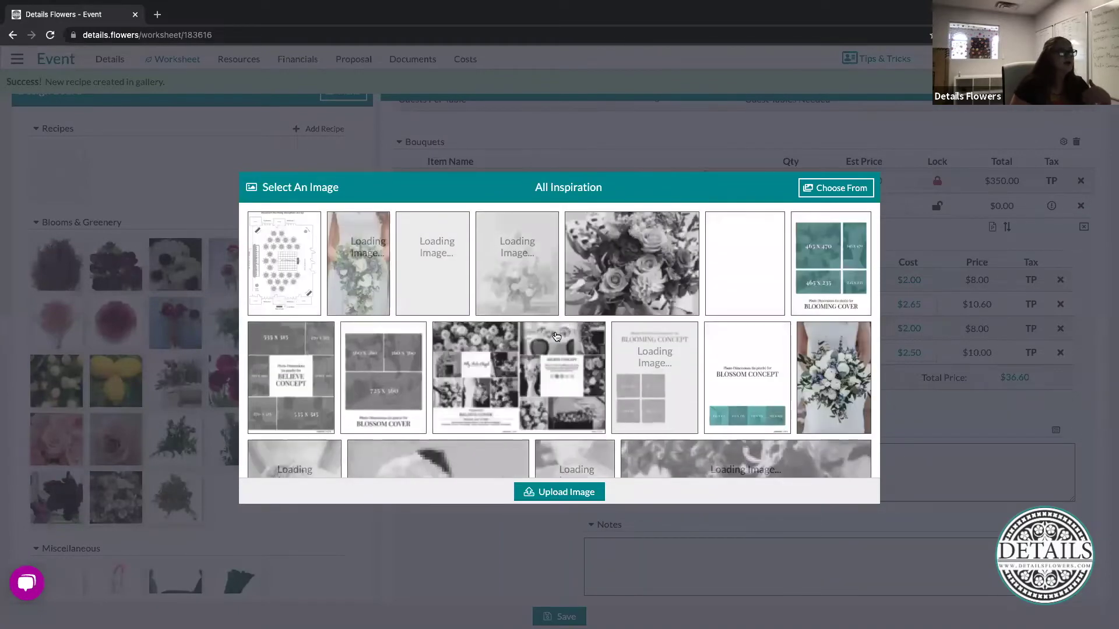
scroll(560, 349, "down", 3)
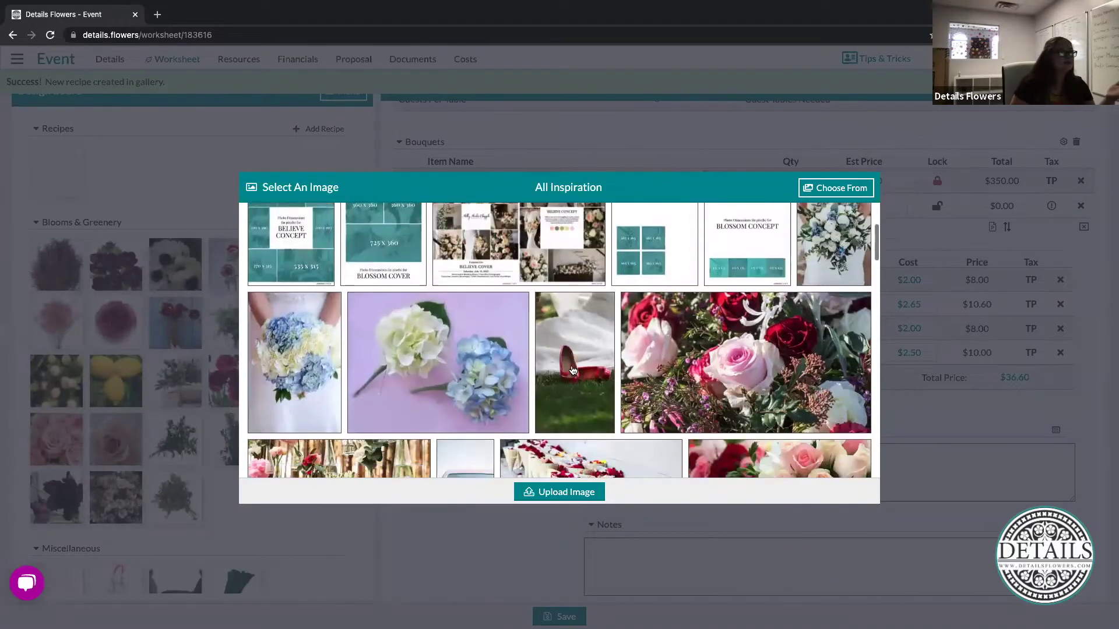
scroll(573, 371, "down", 2)
scroll(573, 371, "down", 6)
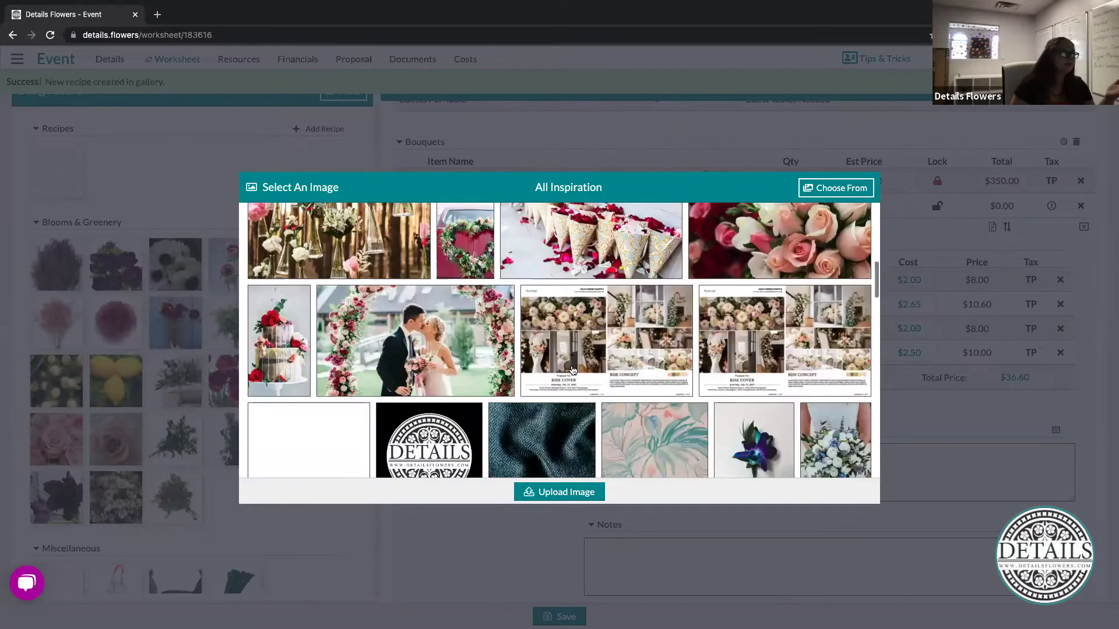
scroll(573, 371, "down", 6)
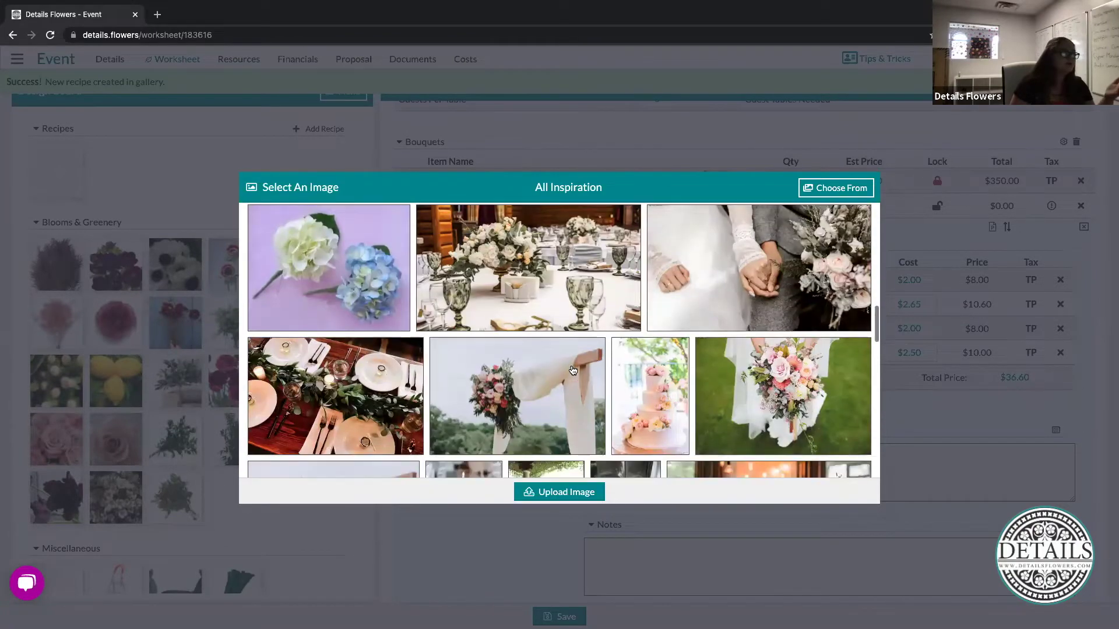
scroll(573, 370, "down", 6)
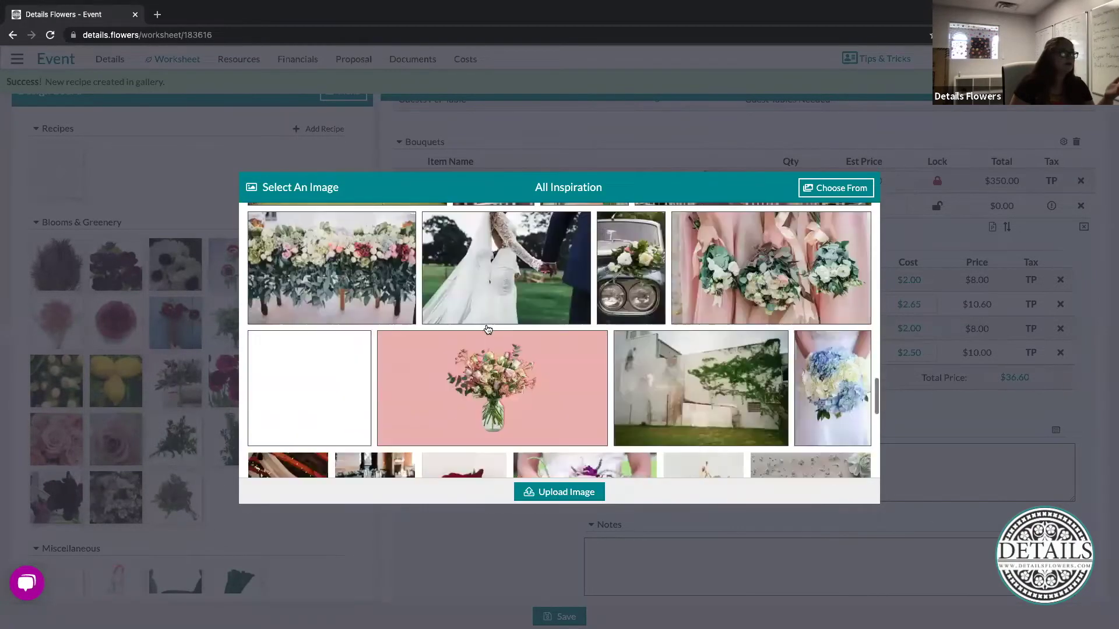
left_click(610, 432)
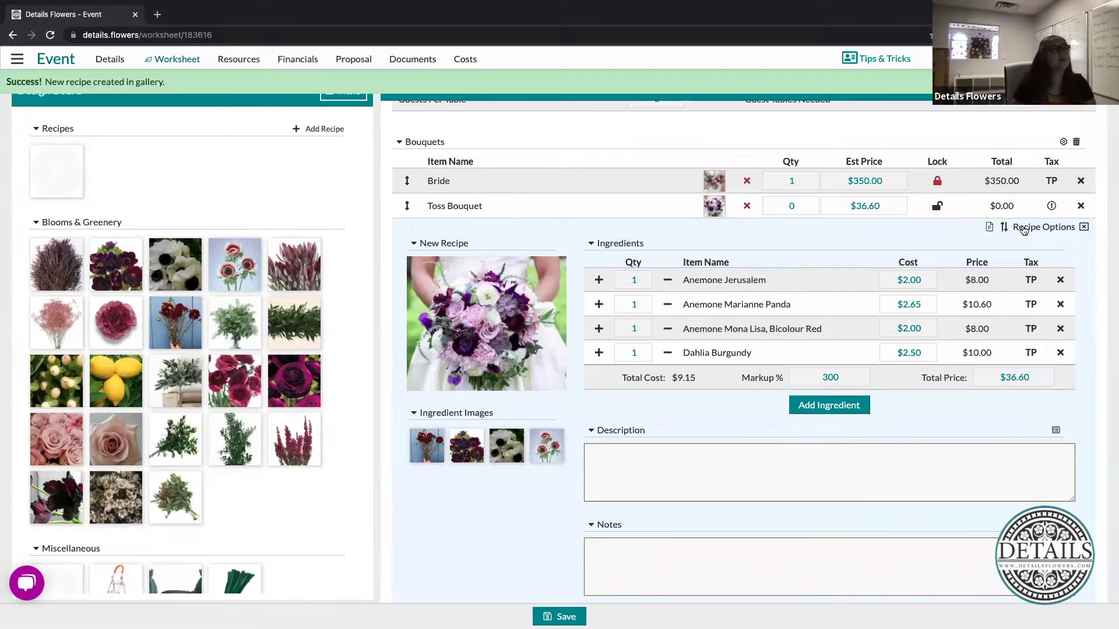
Step: Update the related gallery recipe from the Toss Bouquet's recipe and inspect the recipe's entry on the design board
left_click(1025, 228)
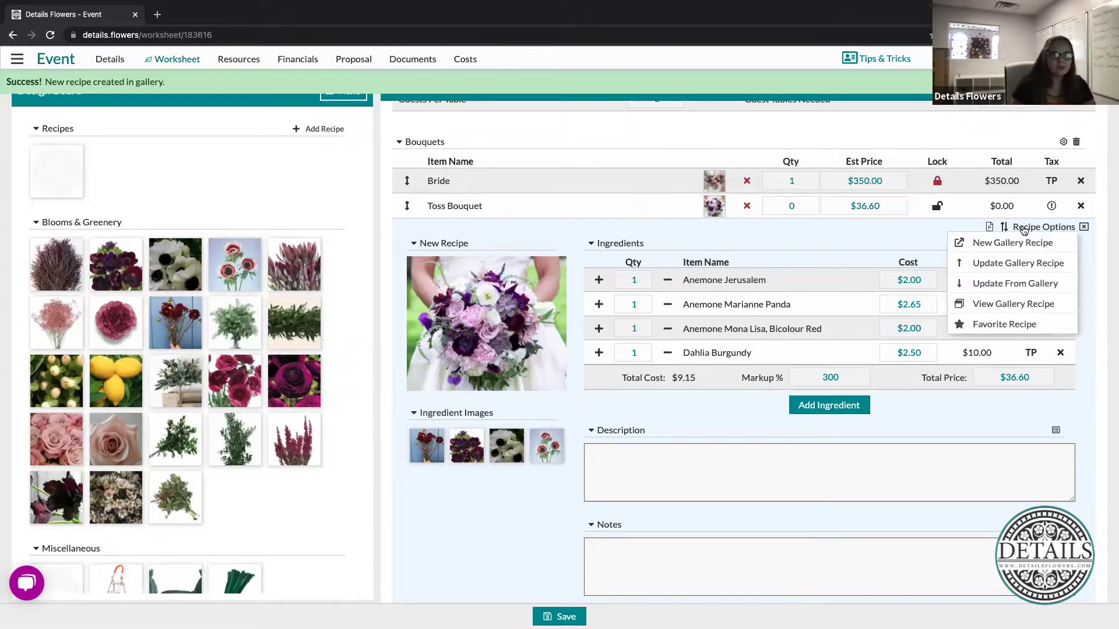
left_click(1009, 265)
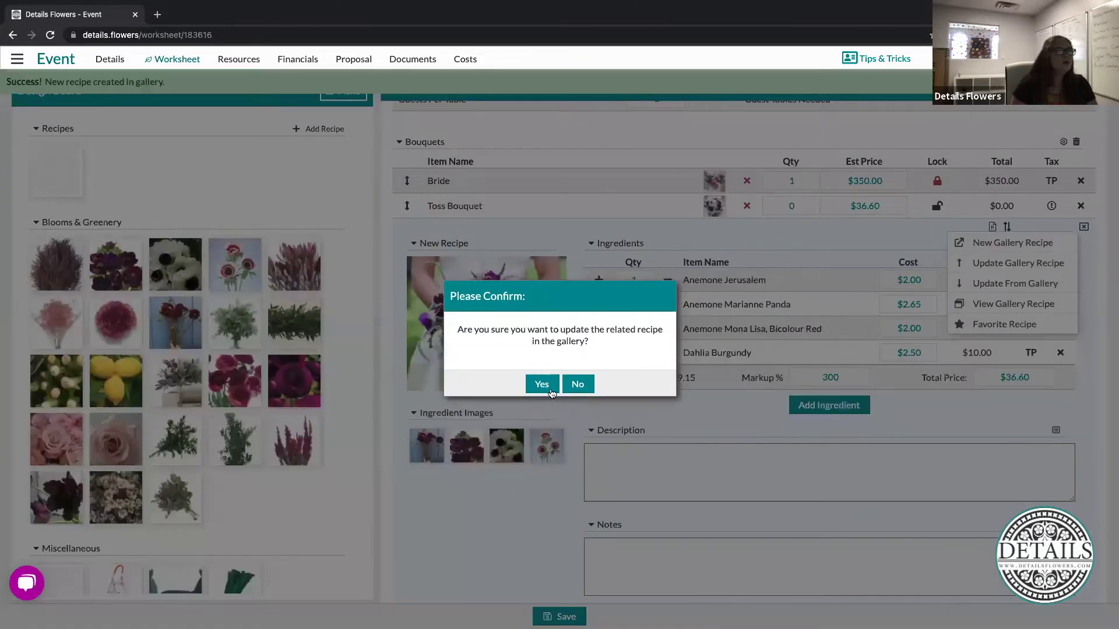
left_click(546, 384)
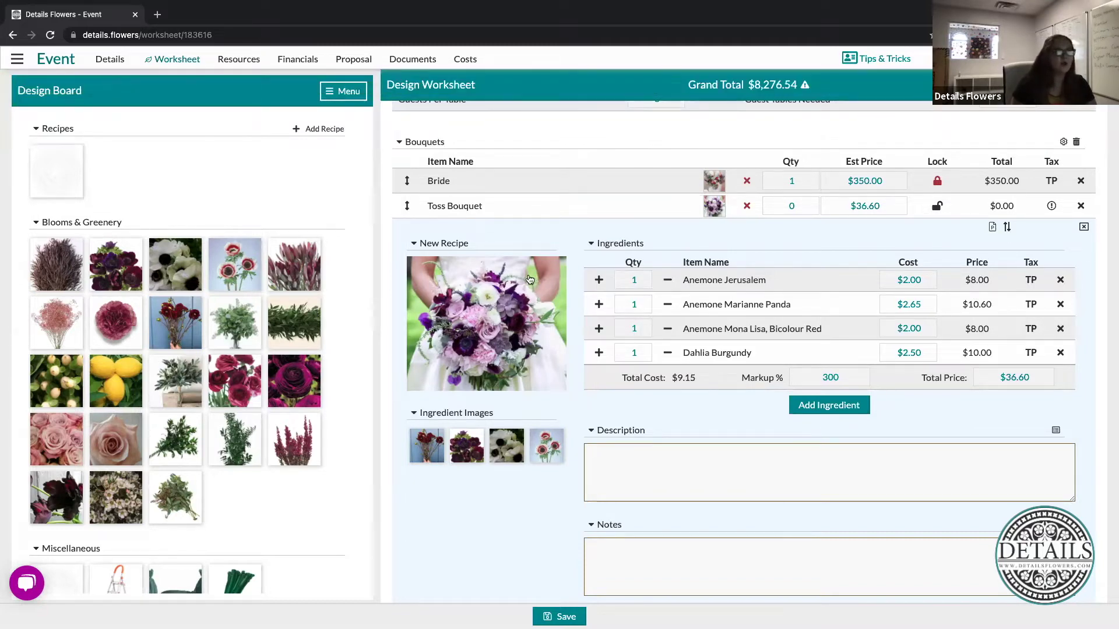
left_click(78, 150)
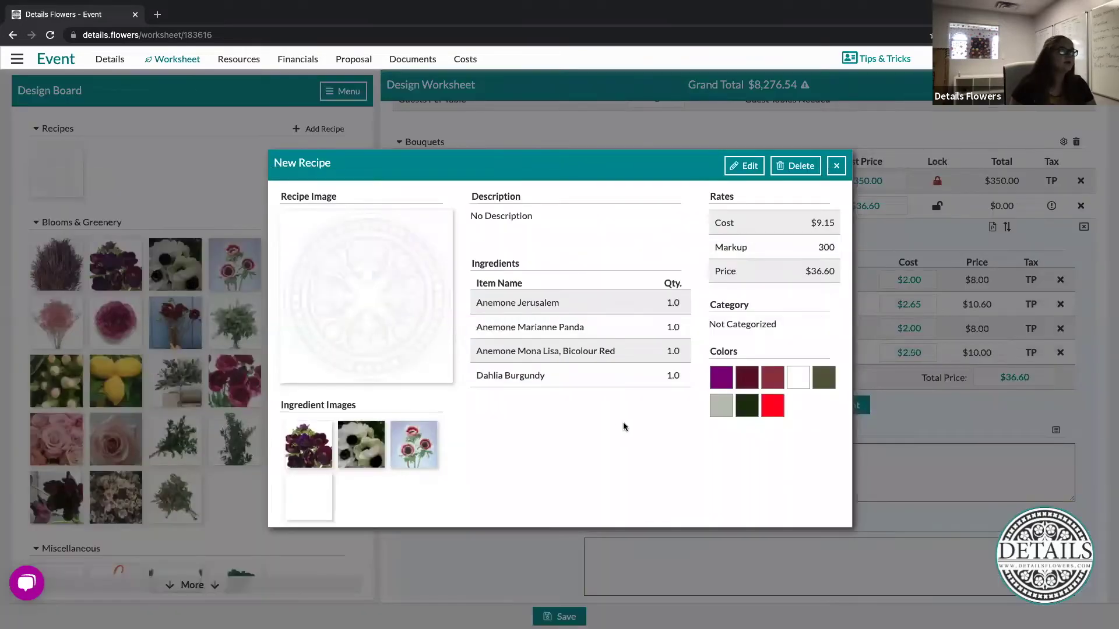
left_click(835, 167)
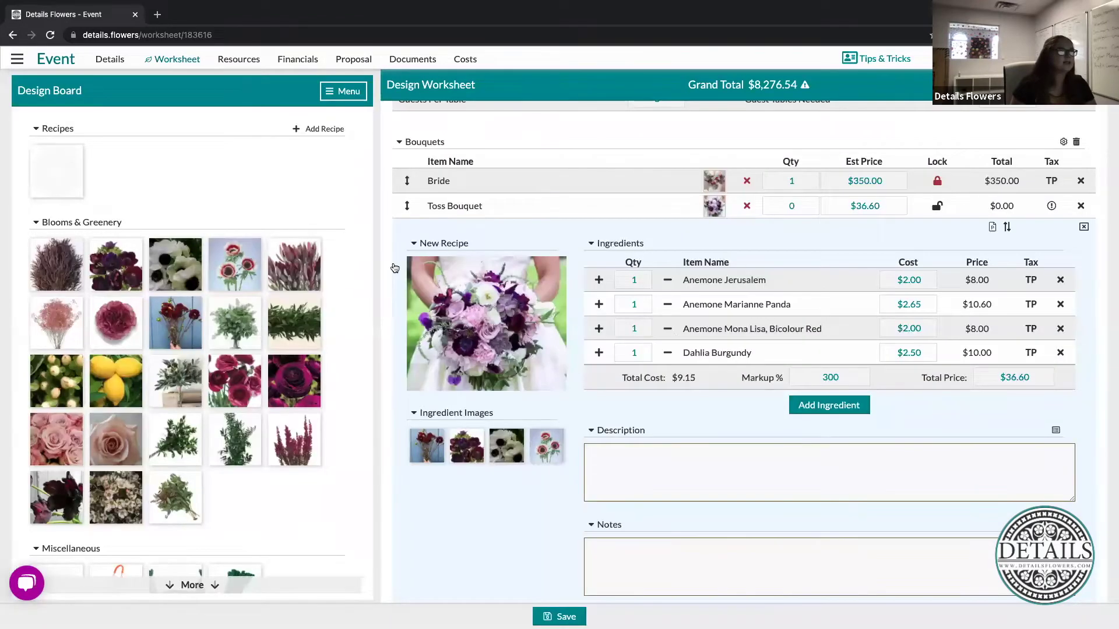
Step: Rename the Toss Bouquet's recipe to "Tips & Tricks"
left_click(461, 249)
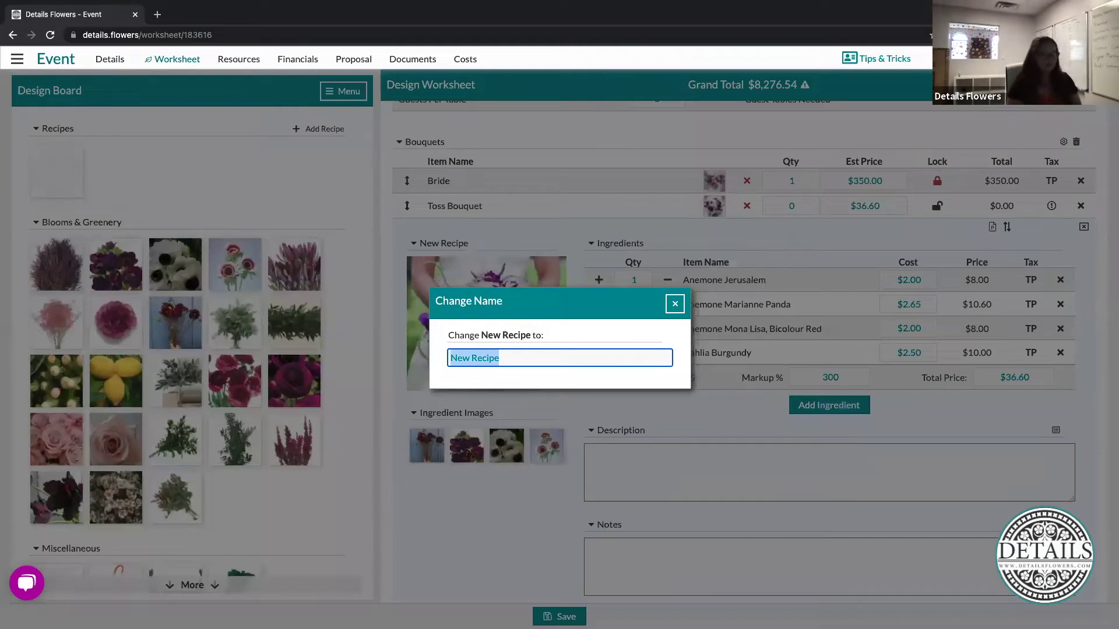
key("BackSpace")
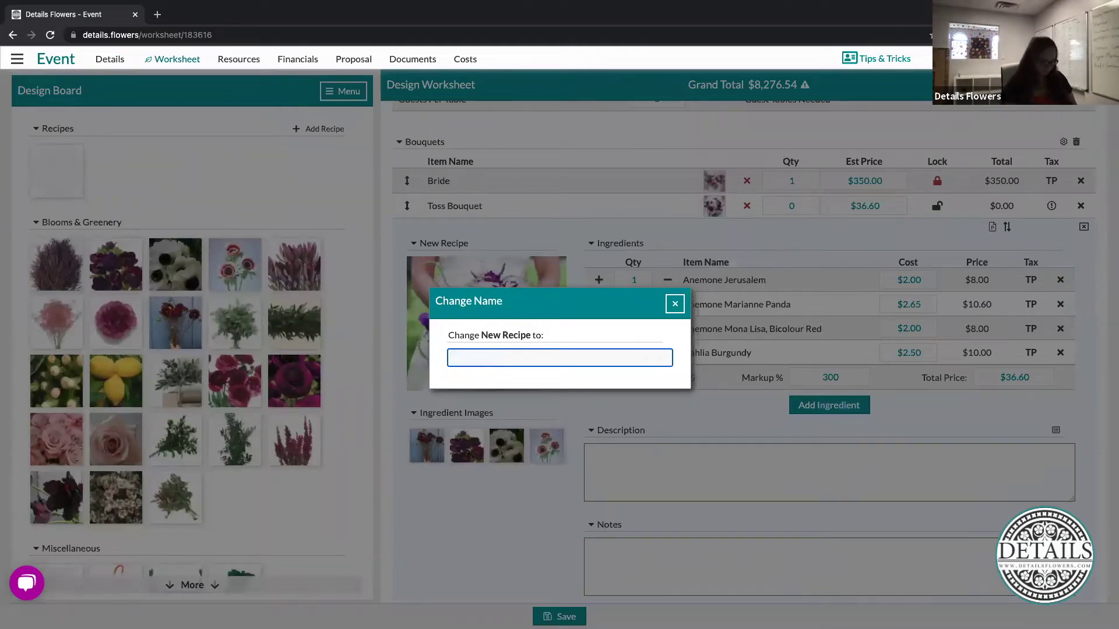
type("Tips & Tricks")
left_click(677, 306)
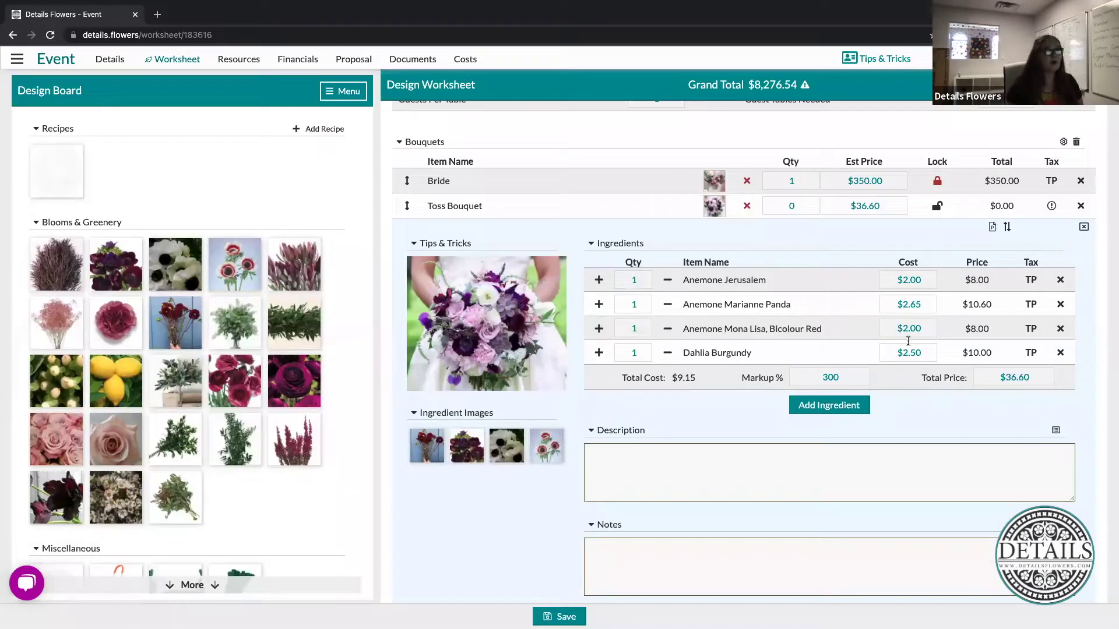
Step: Review the gallery update options available for the Toss Bouquet's recipe
left_click(1010, 231)
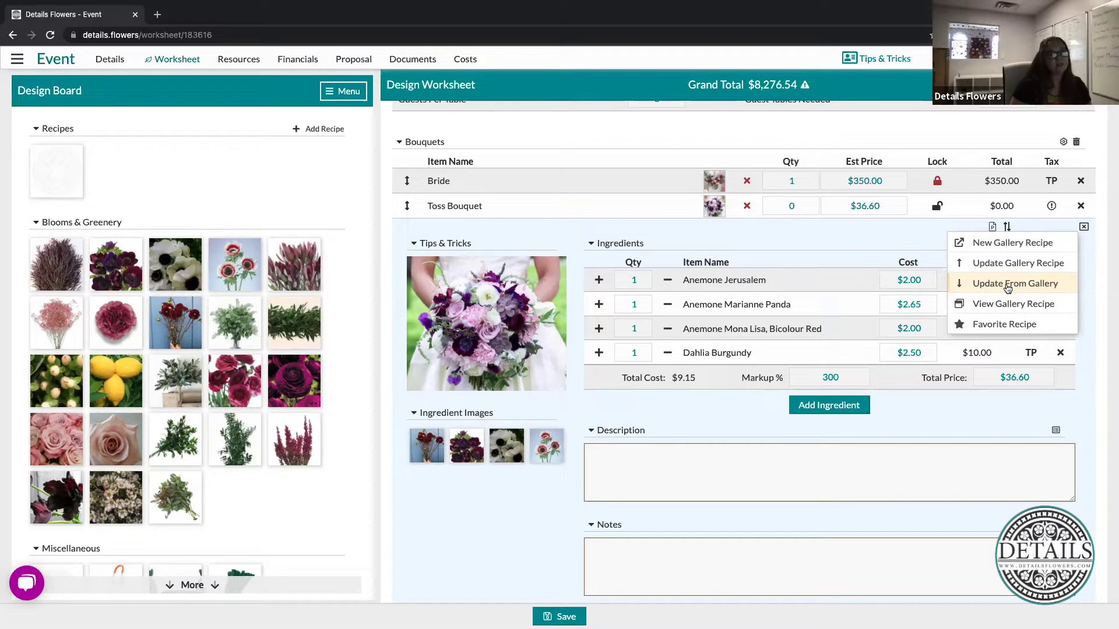
left_click(852, 241)
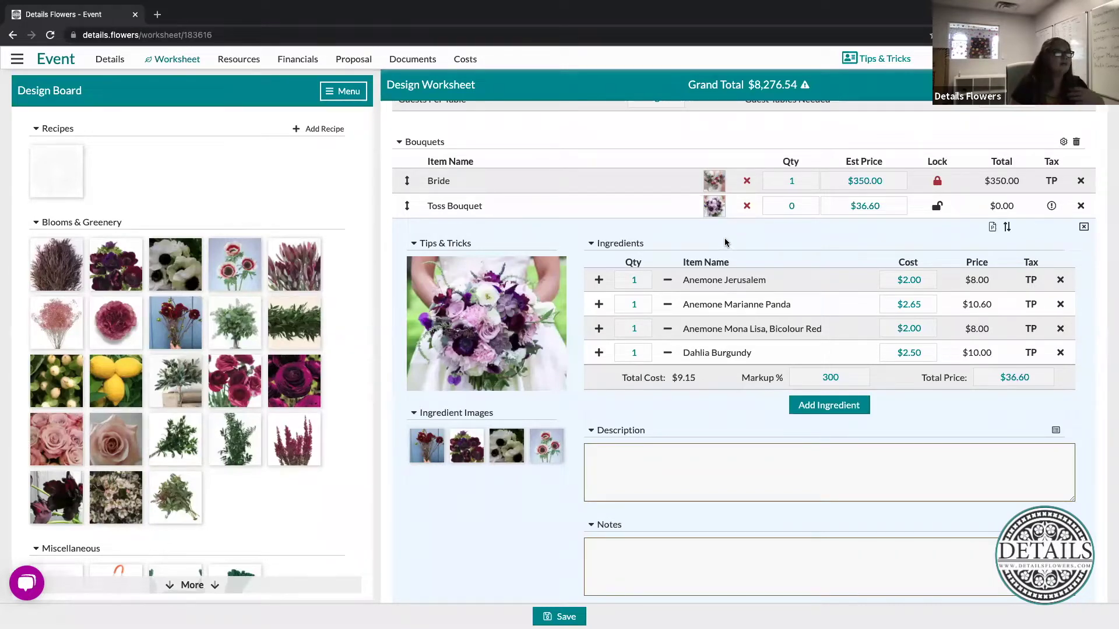
Step: Set the Toss Bouquet's quantity to 1 in the Bouquets section
left_click(793, 206)
type("1")
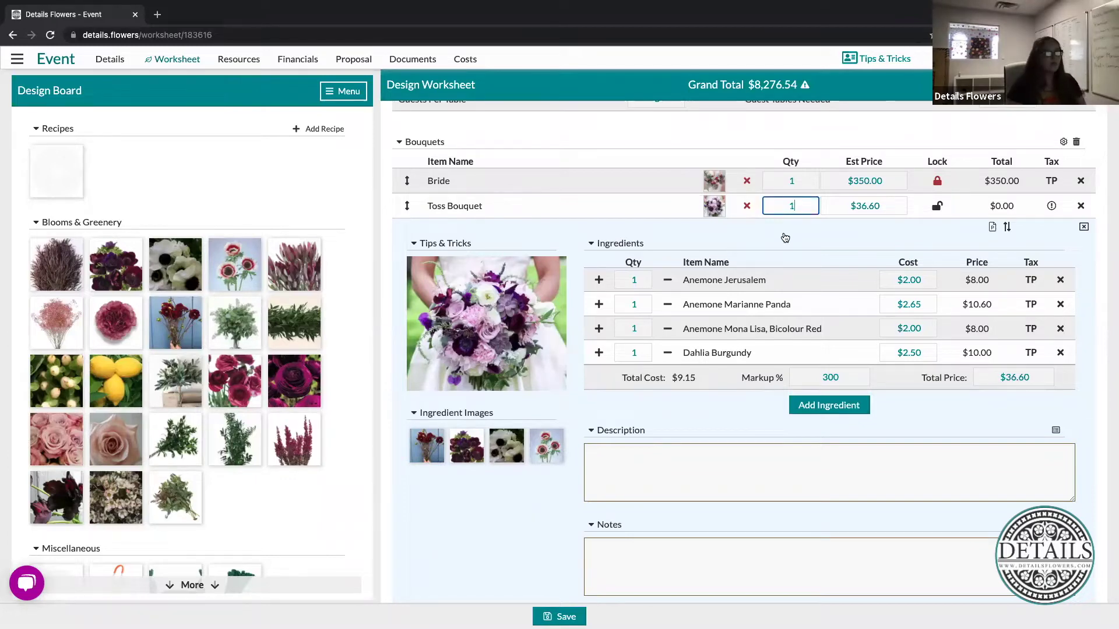
left_click(784, 236)
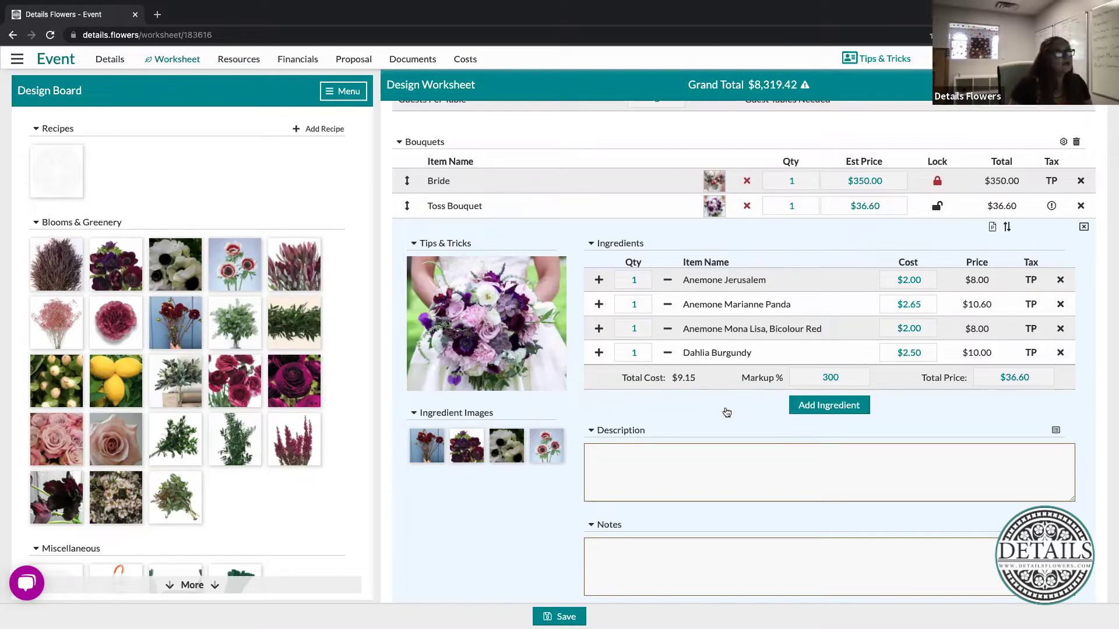
Step: Set the Toss Bouquet's estimated price to $300.00
scroll(732, 412, "down", 1)
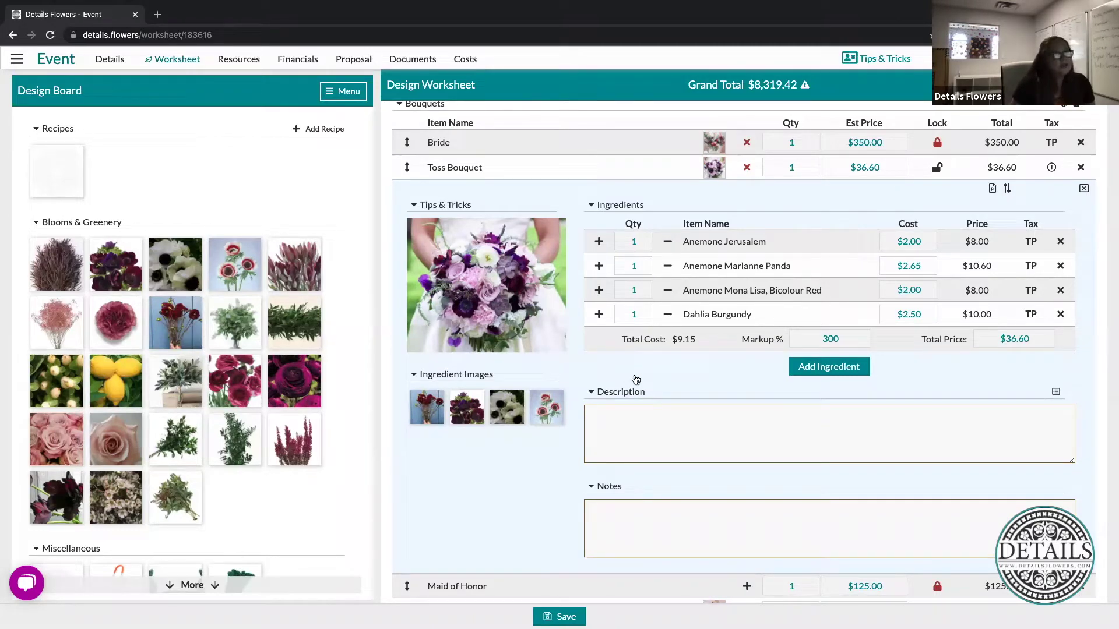
left_click(833, 165)
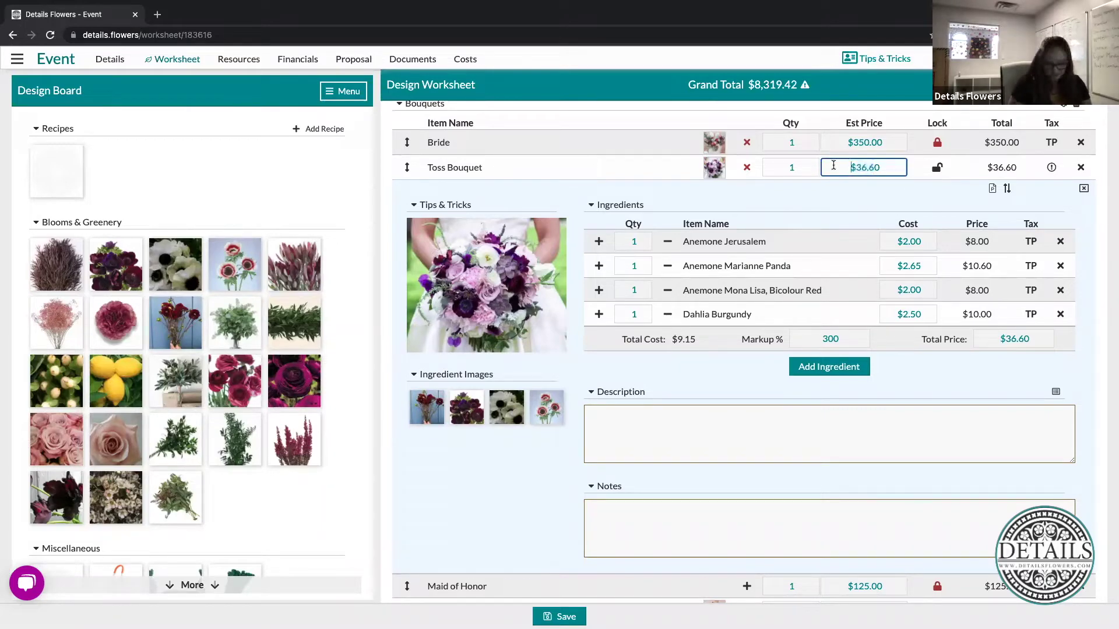
left_click_drag(882, 168, 842, 167)
key("BackSpace")
type("300")
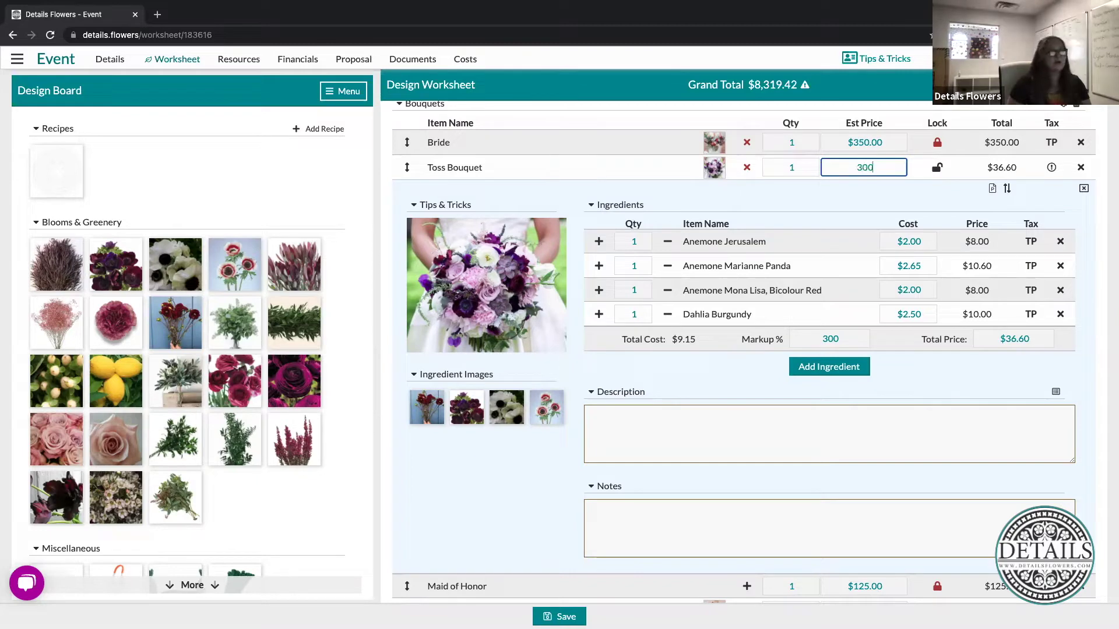
left_click(883, 207)
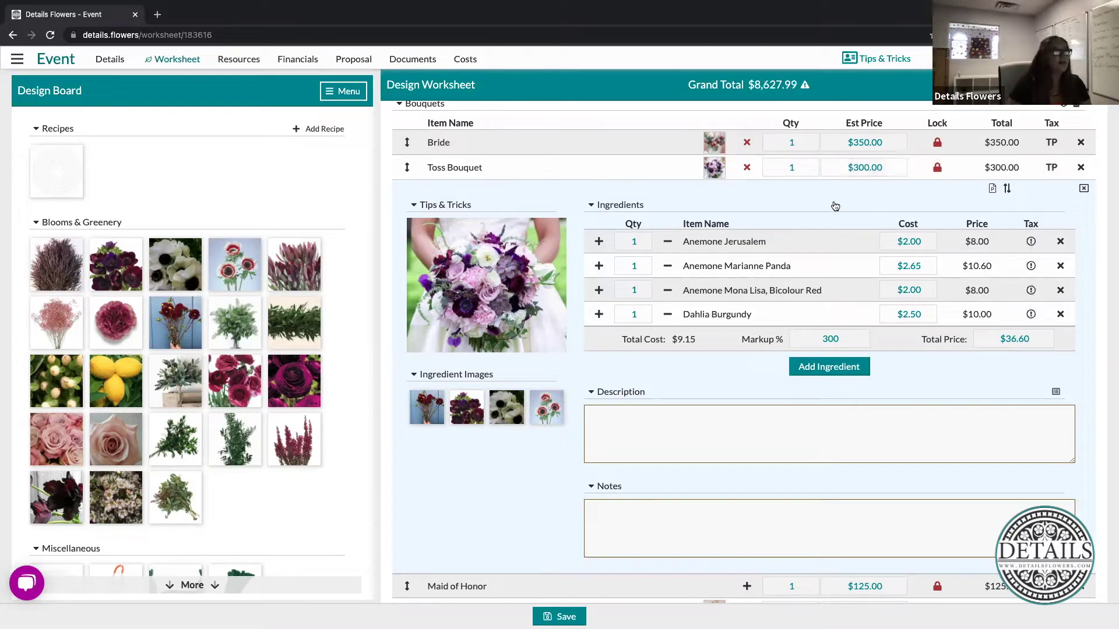
Step: Create a blank recipe for the Maid of Honor item in the Bouquets section
scroll(758, 392, "down", 3)
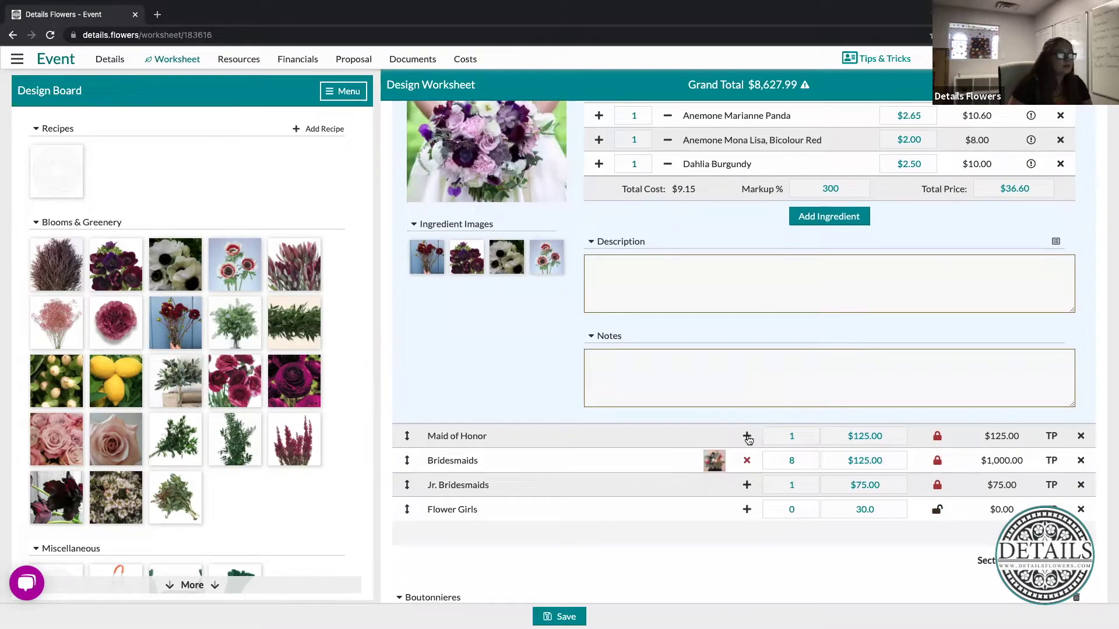
left_click(745, 437)
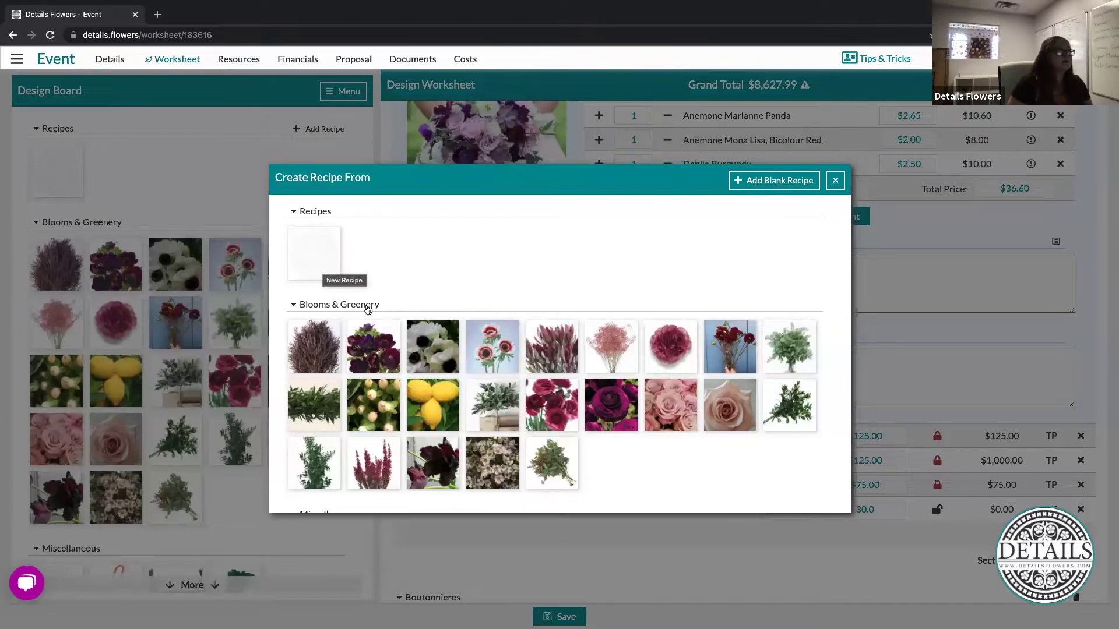
left_click(755, 181)
Step: Add Carnations "Hurricane", Babysbreath Pink, Lemons, Hypericum Berry Cream, Rose Faith Lavender and Roses Quicksand 40cm from the design board to the Maid of Honor recipe
scroll(600, 464, "down", 3)
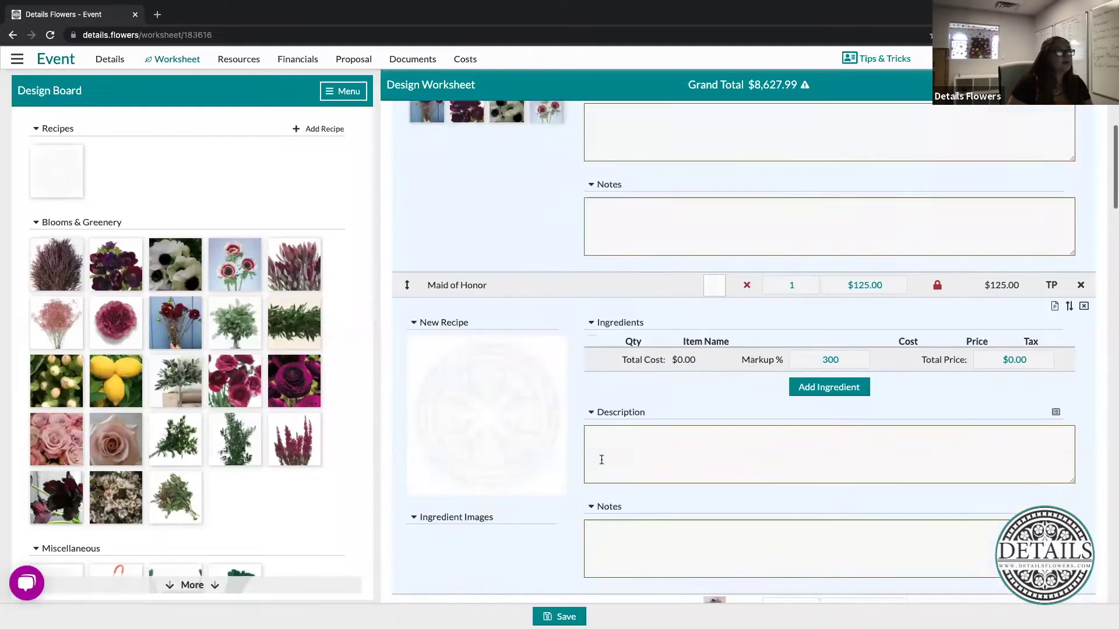
scroll(601, 460, "down", 1)
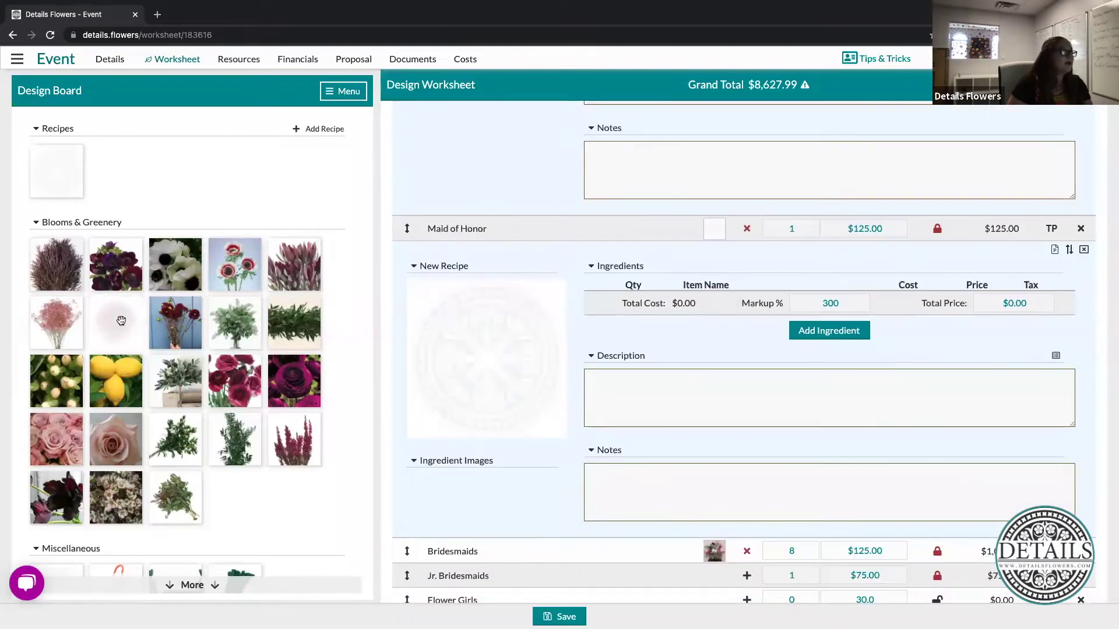
left_click_drag(121, 320, 712, 315)
left_click_drag(56, 322, 714, 346)
left_click_drag(116, 381, 699, 350)
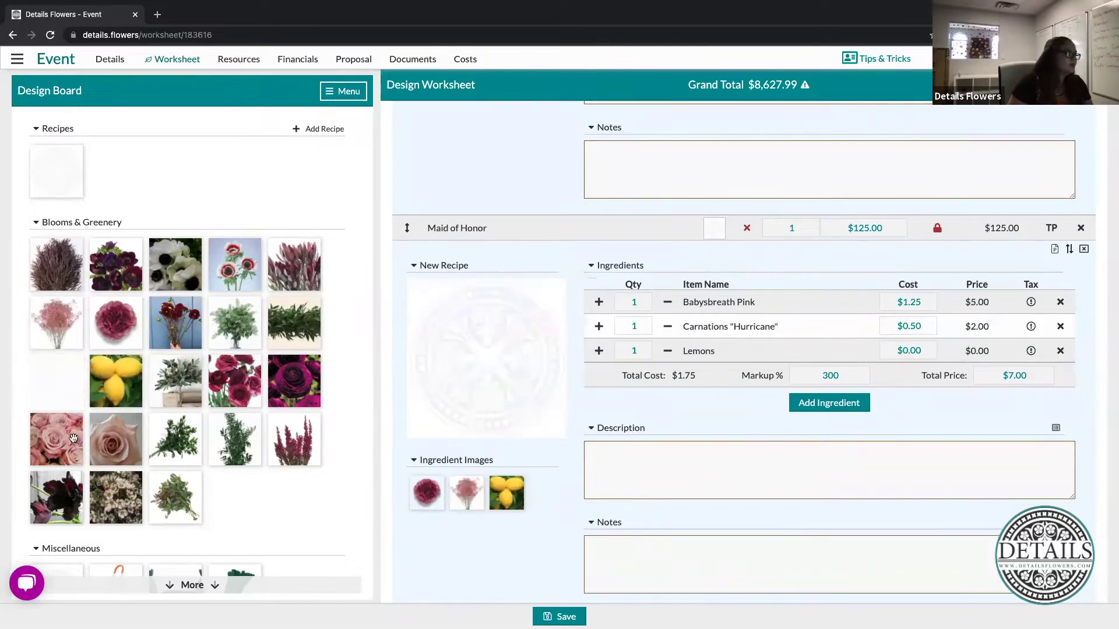
left_click_drag(73, 439, 722, 378)
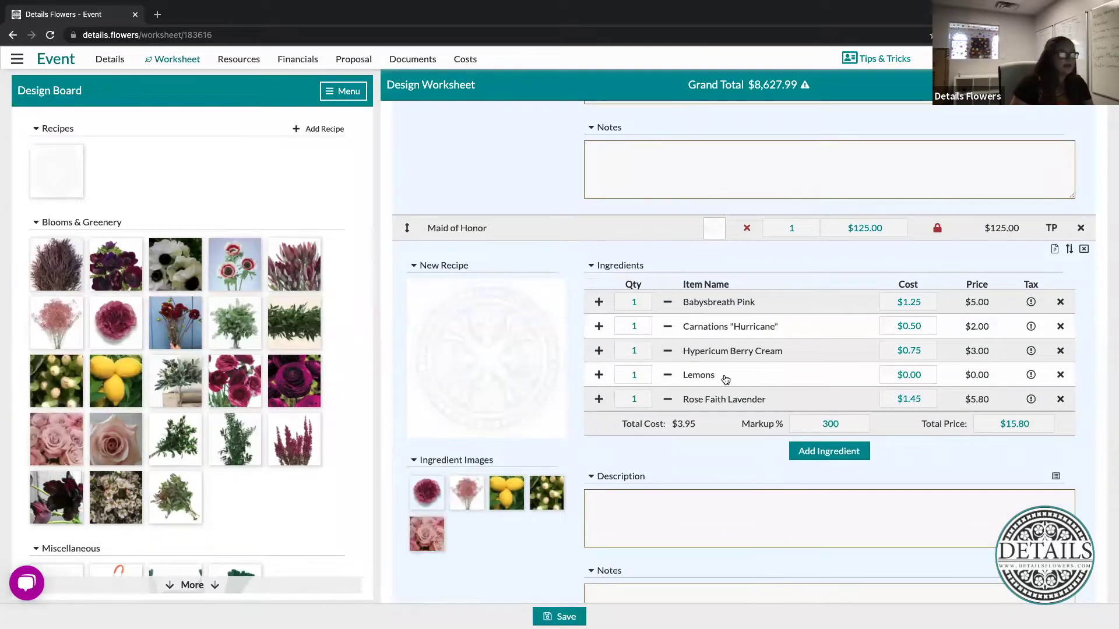
Step: Set the Maid of Honor ingredient quantities: Babysbreath Pink 10, Carnations "Hurricane" 6, Hypericum Berry Cream 7, Lemons 8 and Rose Faith Lavender 9
left_click(644, 302)
type("10")
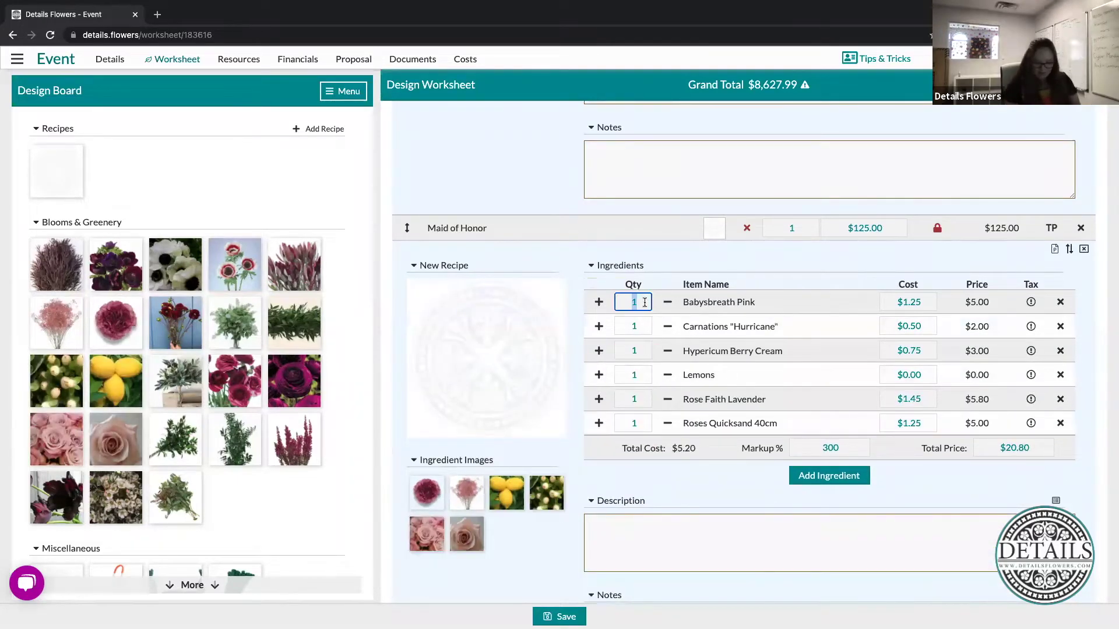
left_click(633, 324)
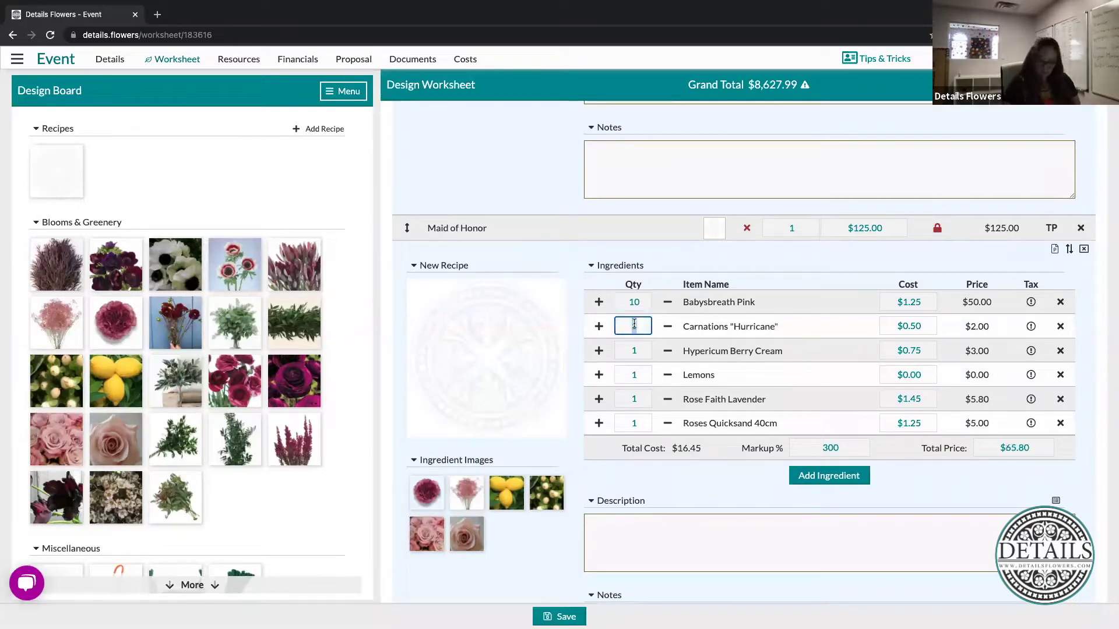
type("6")
left_click(645, 349)
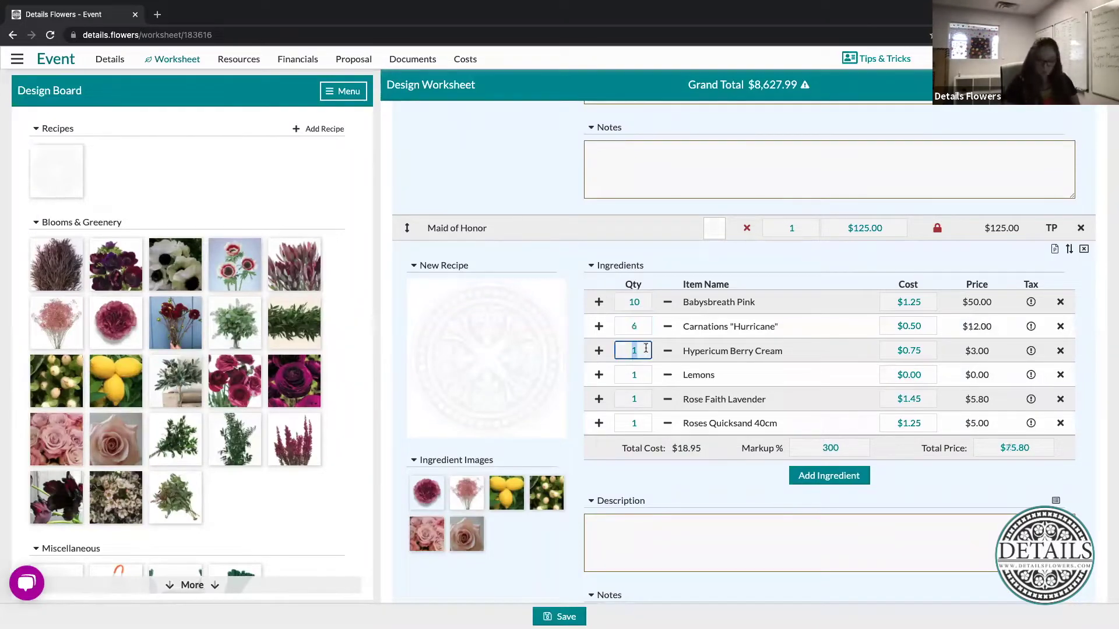
type("7")
left_click(645, 376)
type("8")
left_click(639, 405)
type("9")
Step: Set the Maid of Honor's estimated price to $500.00
left_click(892, 257)
left_click(892, 226)
type("500")
key("Home")
key("End")
key("shift+Home")
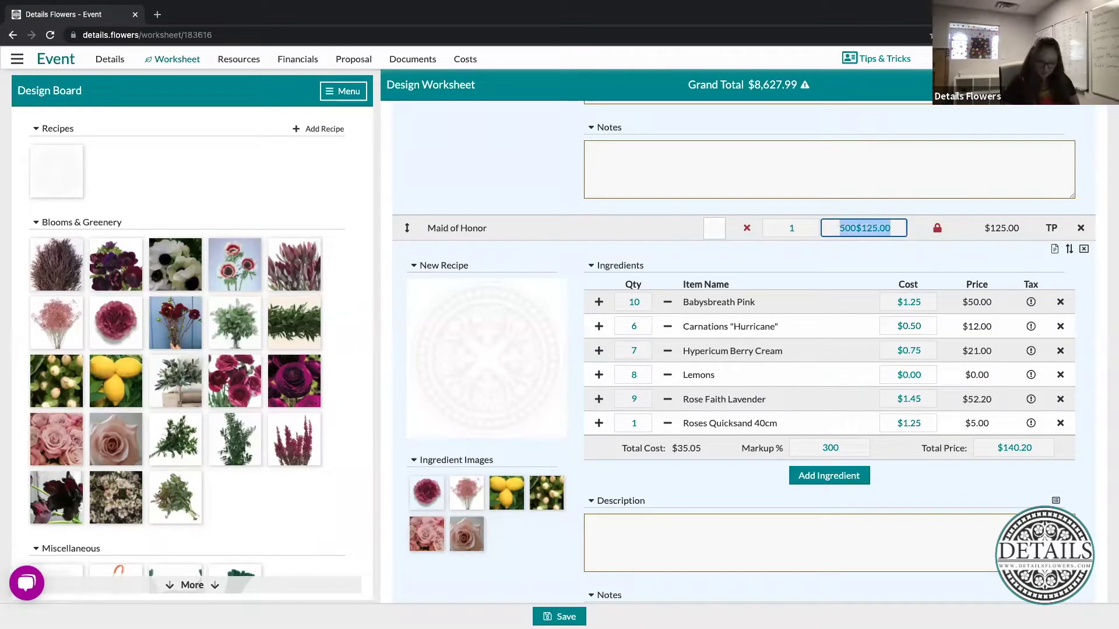
type("500")
left_click(865, 265)
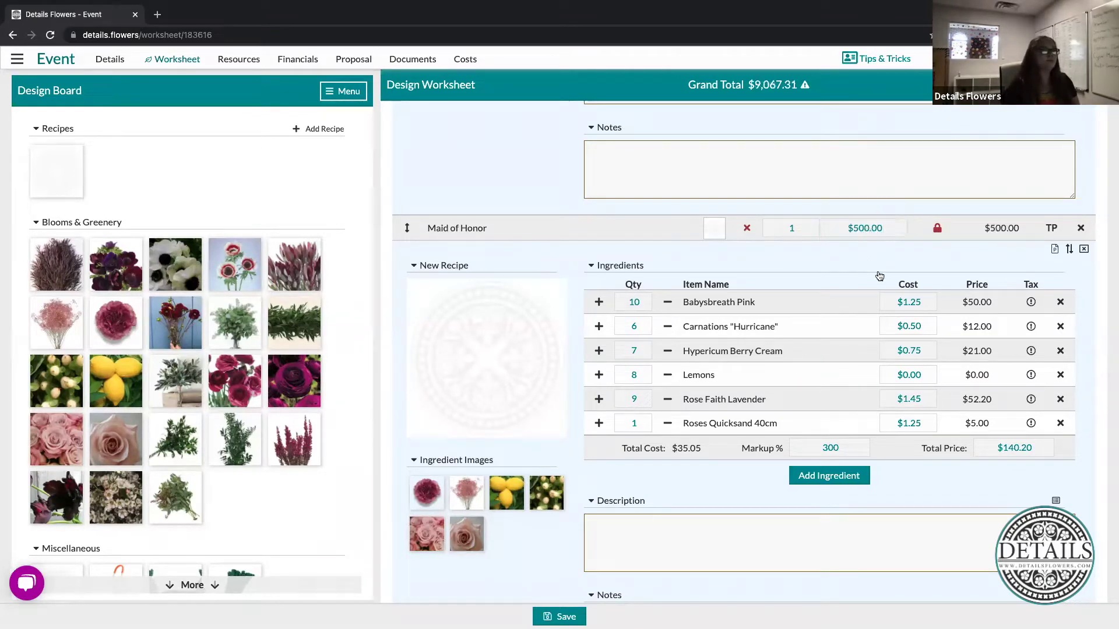
Step: Collapse the Maid of Honor and Toss Bouquet recipes in the Bouquets section
left_click(726, 236)
scroll(727, 239, "up", 7)
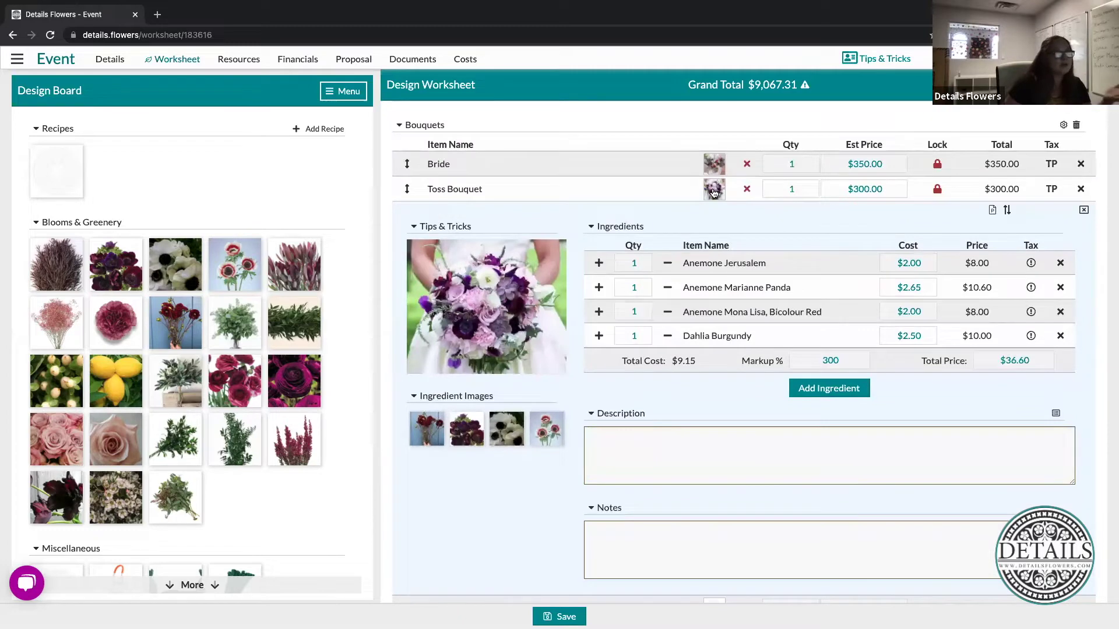
left_click(713, 193)
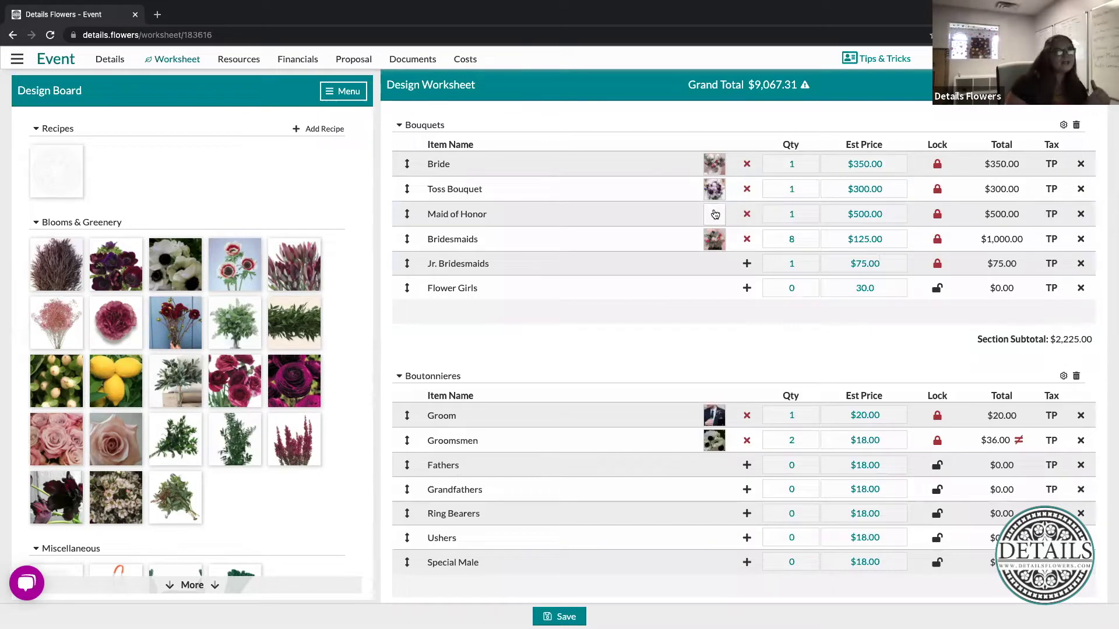
Step: Mark the Maid of Honor recipe as a proposal suggestion and collapse its details
left_click(714, 215)
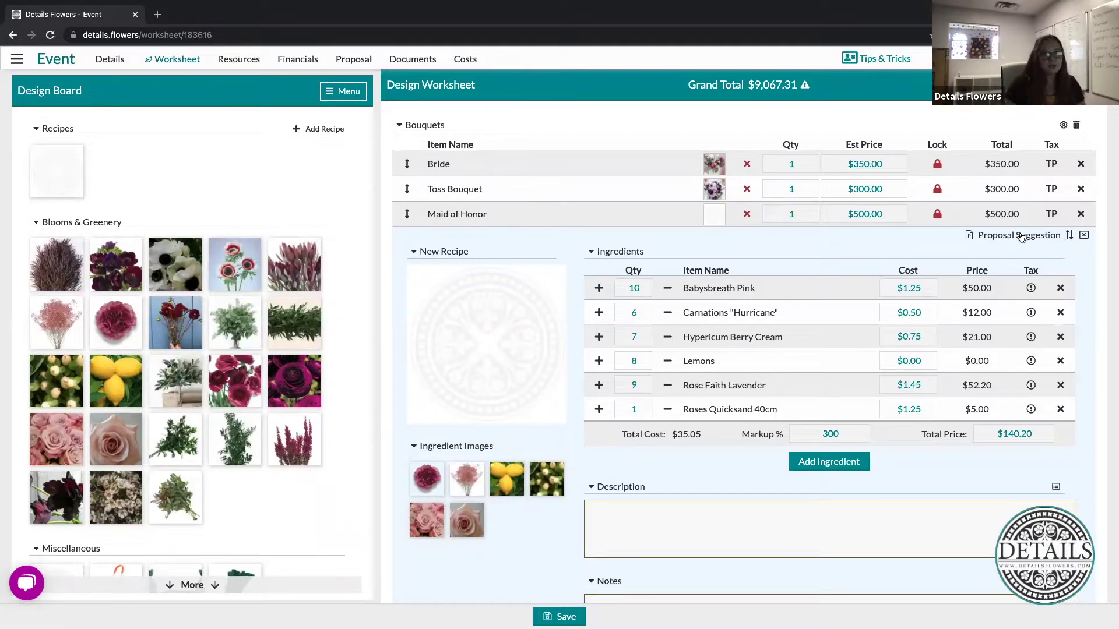
left_click(1021, 237)
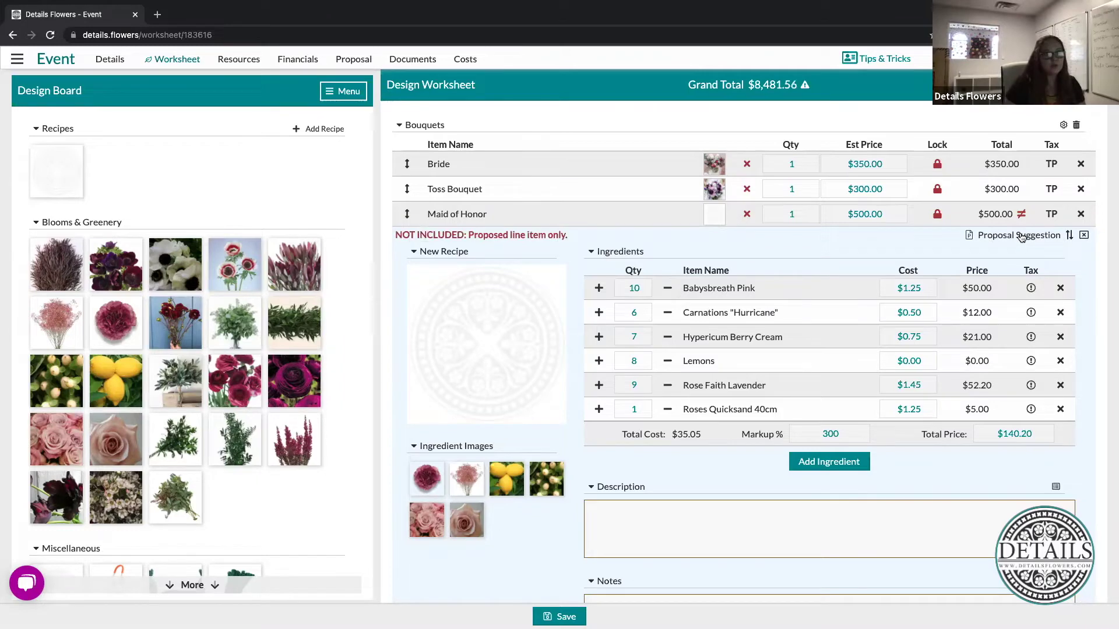
left_click(714, 218)
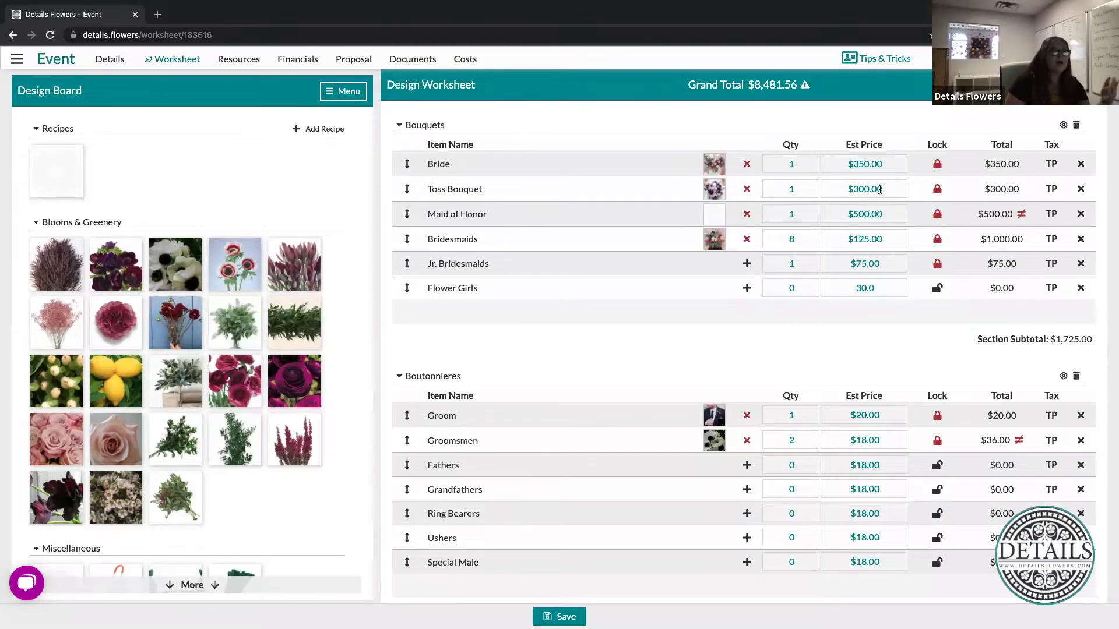
Step: Reopen the Maid of Honor recipe to check its estimated price and ingredients, and collapse it again
left_click(712, 218)
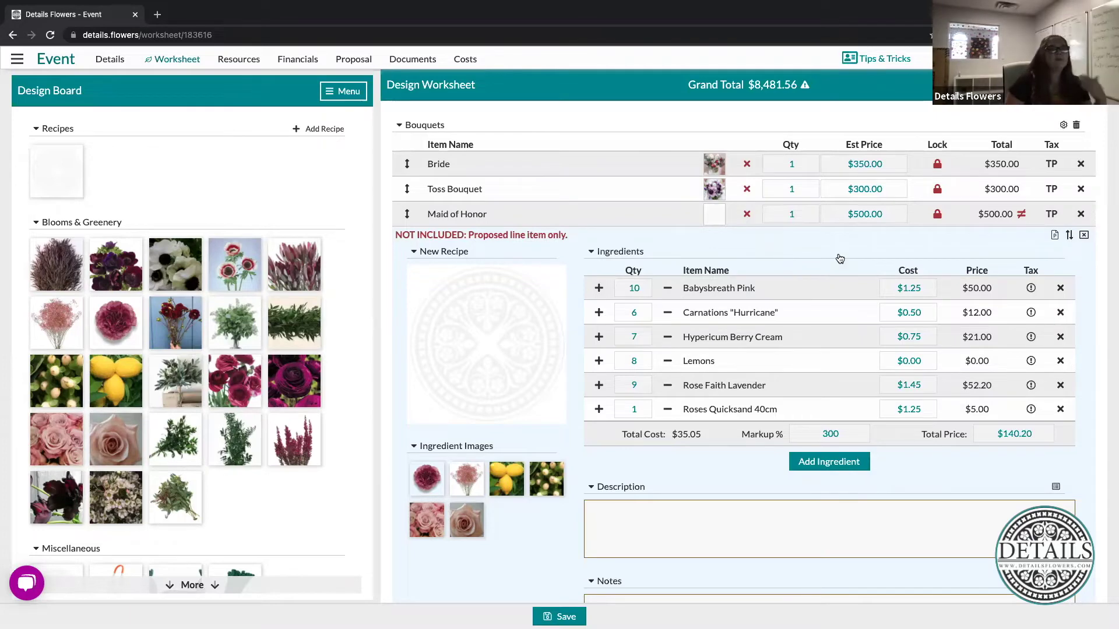
left_click(864, 214)
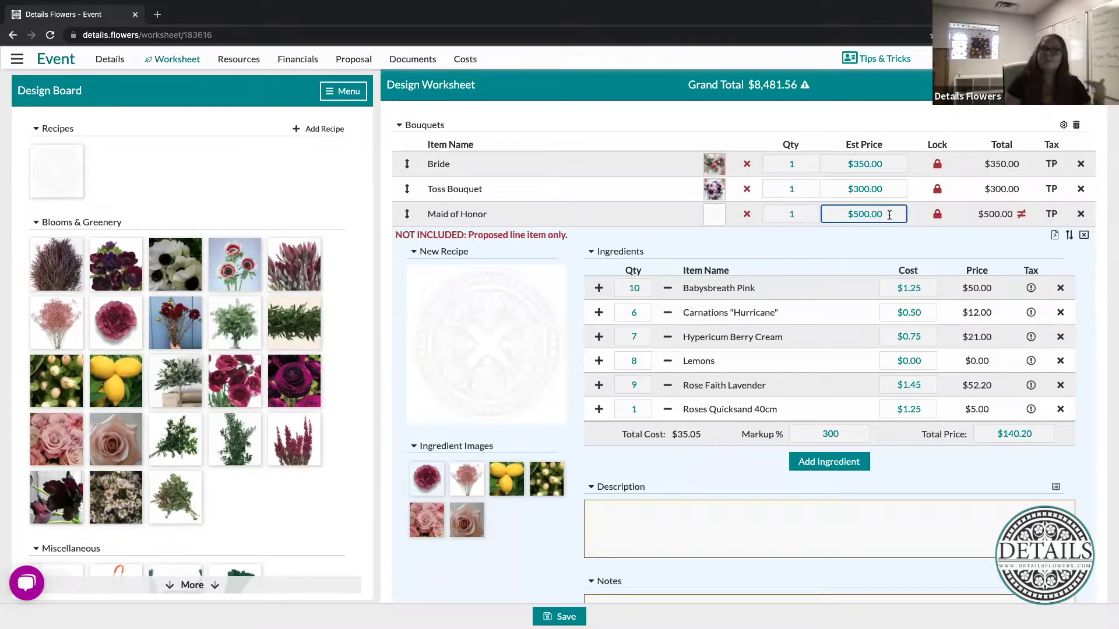
left_click(867, 241)
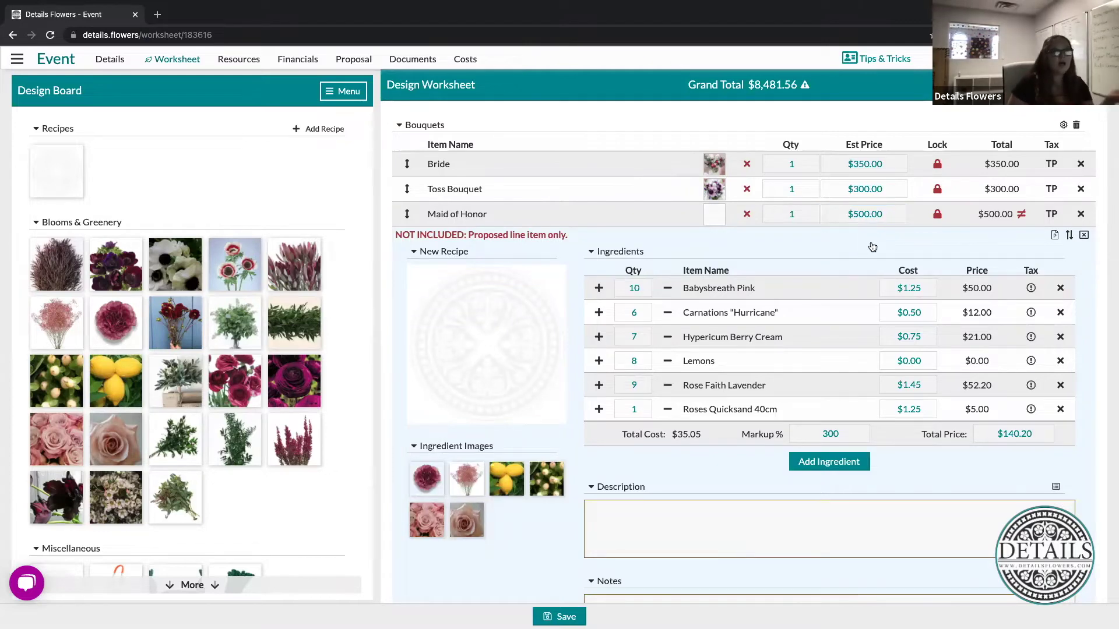
scroll(868, 240, "down", 1)
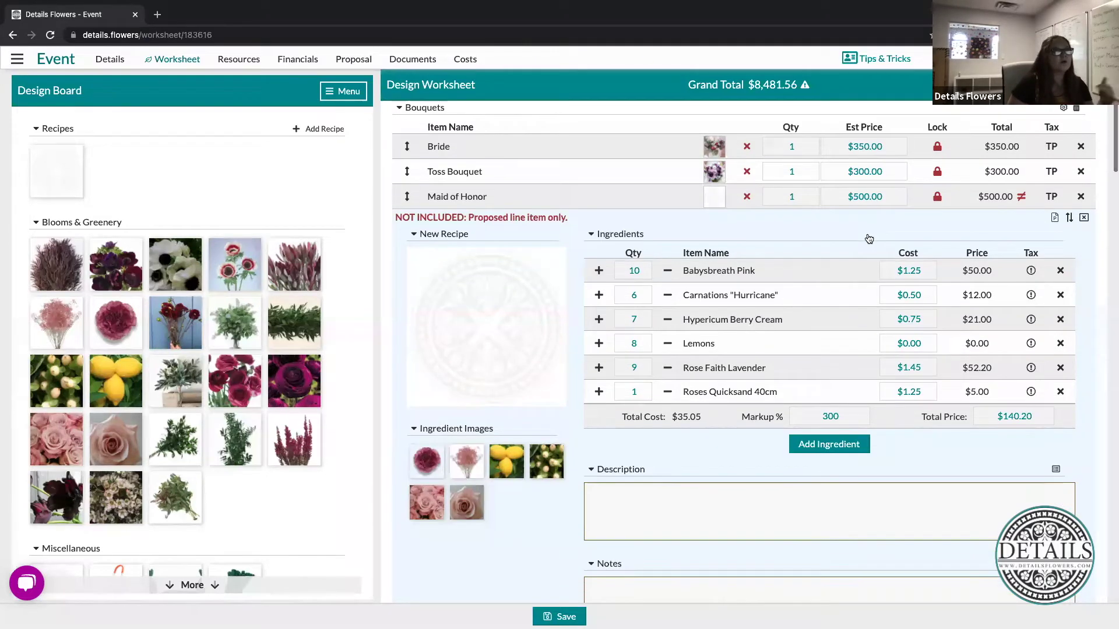
left_click(715, 197)
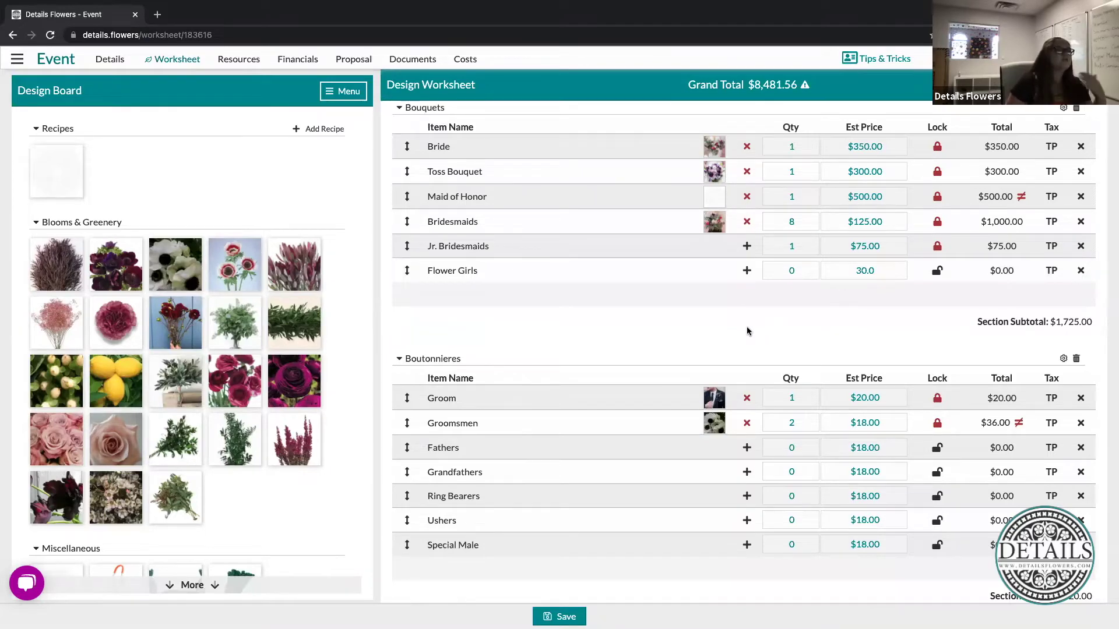
Step: Look over the Bridesmaids recipe and the gallery options of the Toss Bouquet's recipe, and collapse both
mouse_move(745, 306)
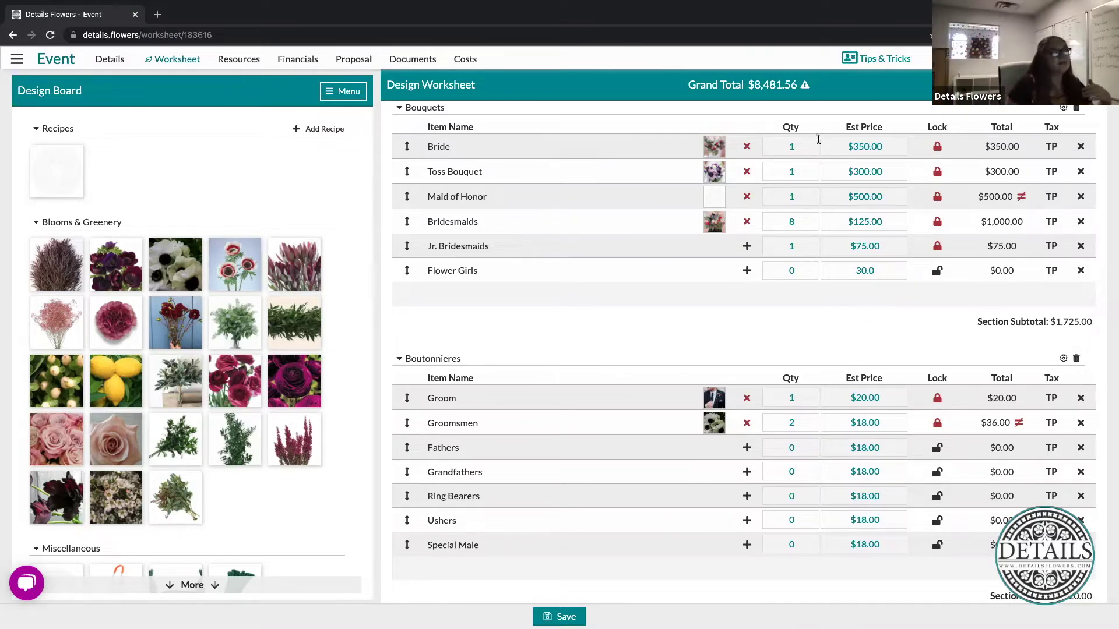
left_click(711, 228)
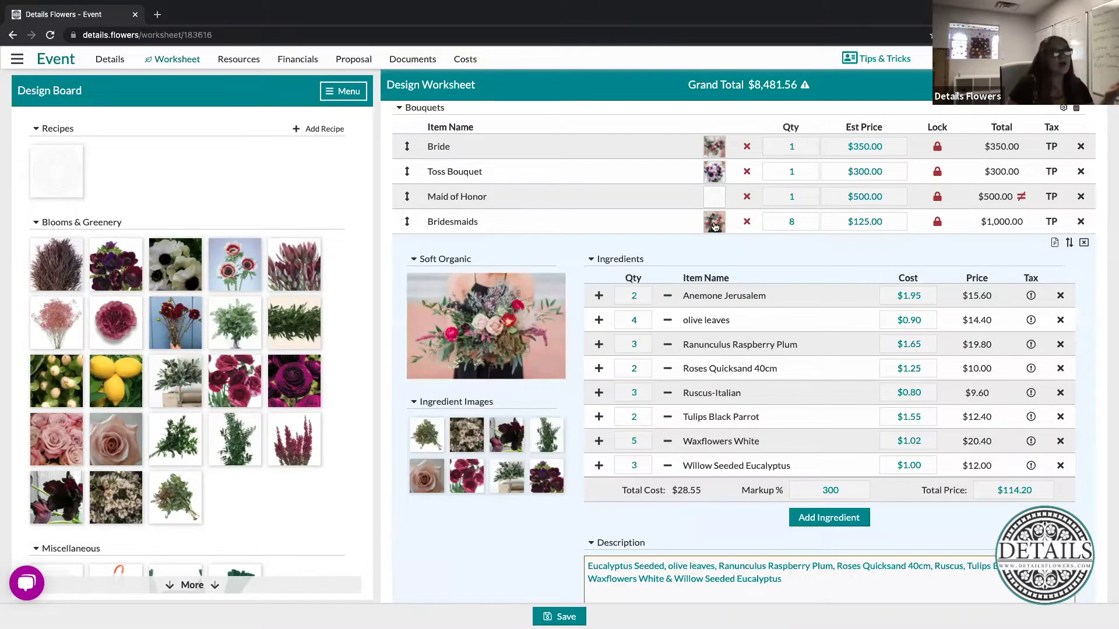
left_click(714, 226)
left_click(713, 176)
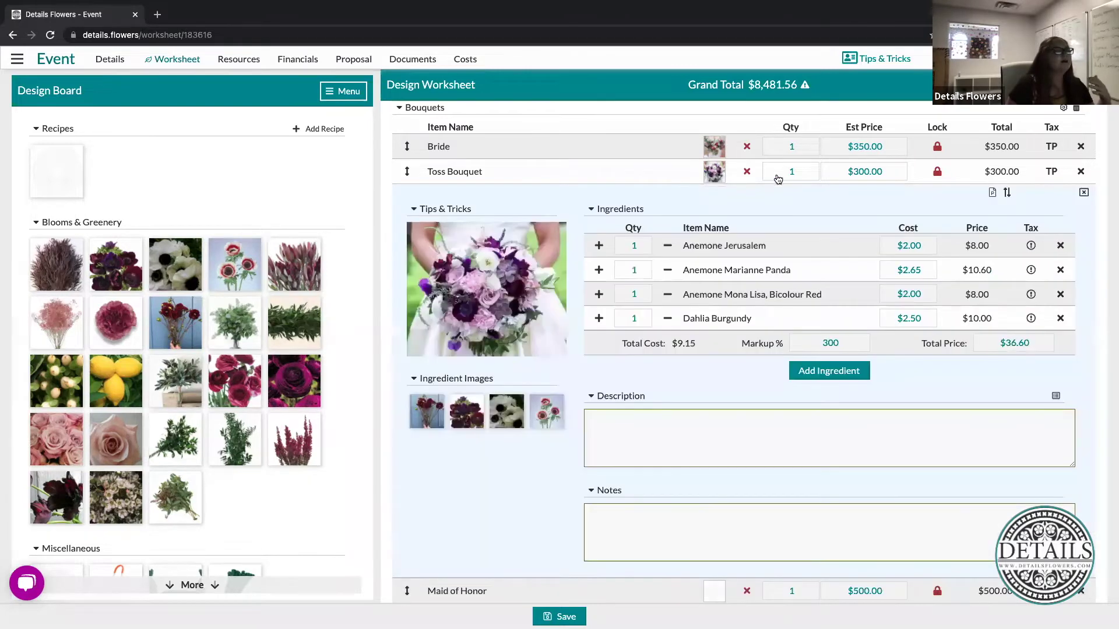
left_click(1006, 193)
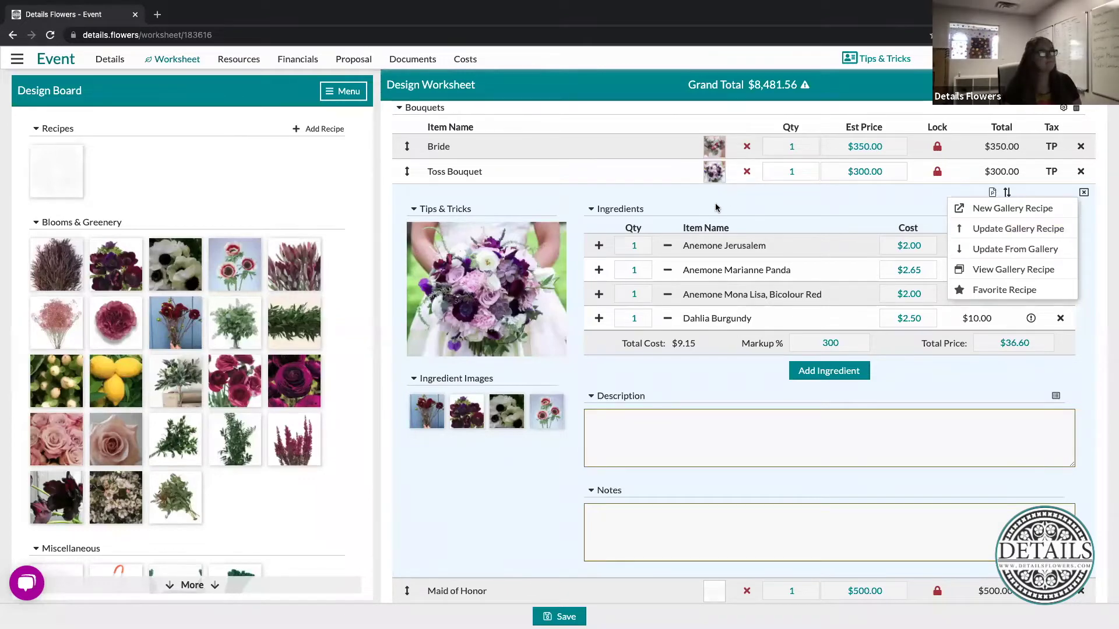
left_click(714, 174)
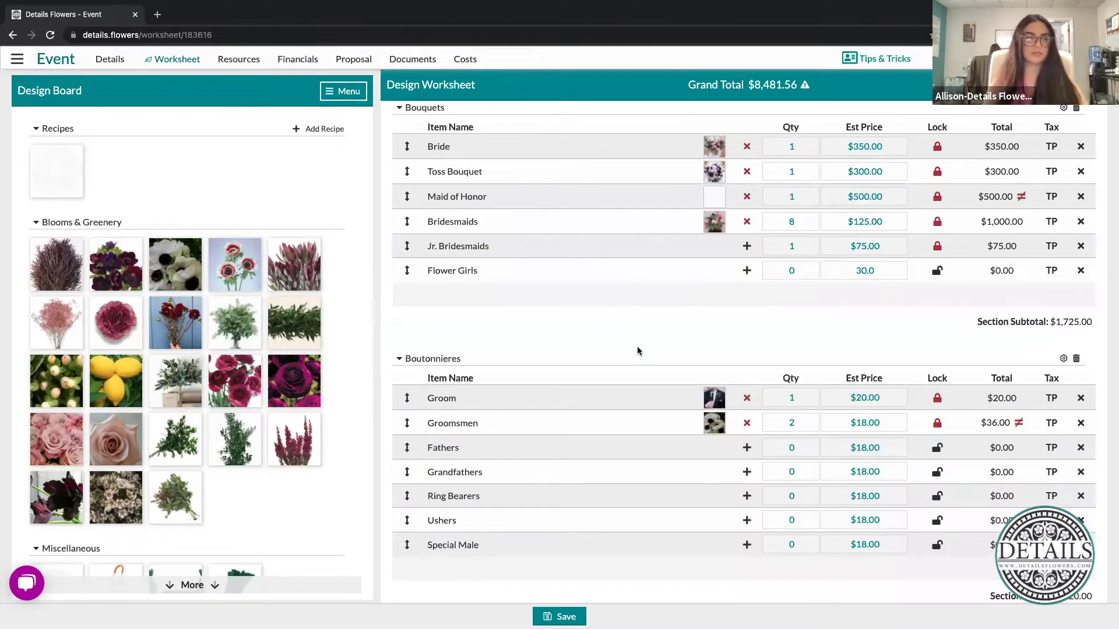
Step: Replace the design board view with the list of items used on the worksheet
mouse_move(490, 296)
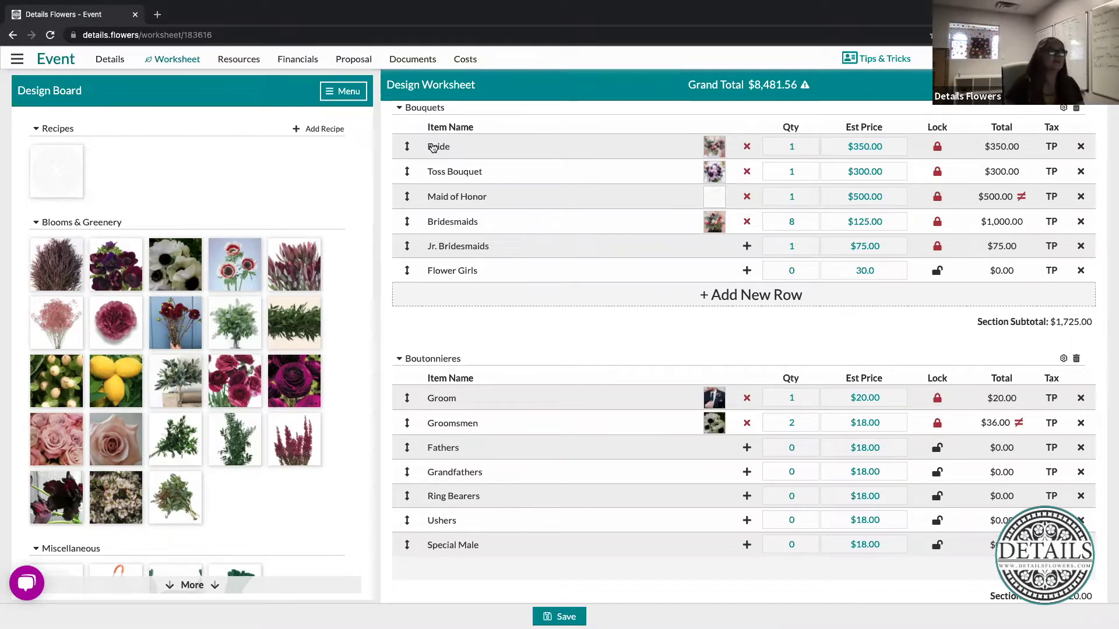
scroll(611, 207, "up", 4)
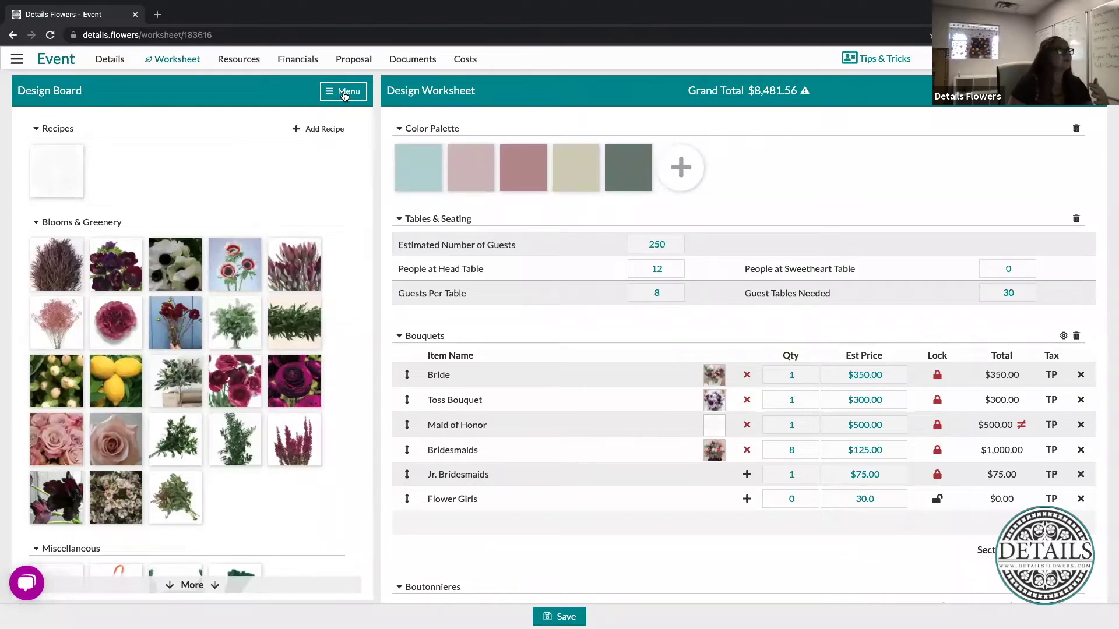
left_click(345, 94)
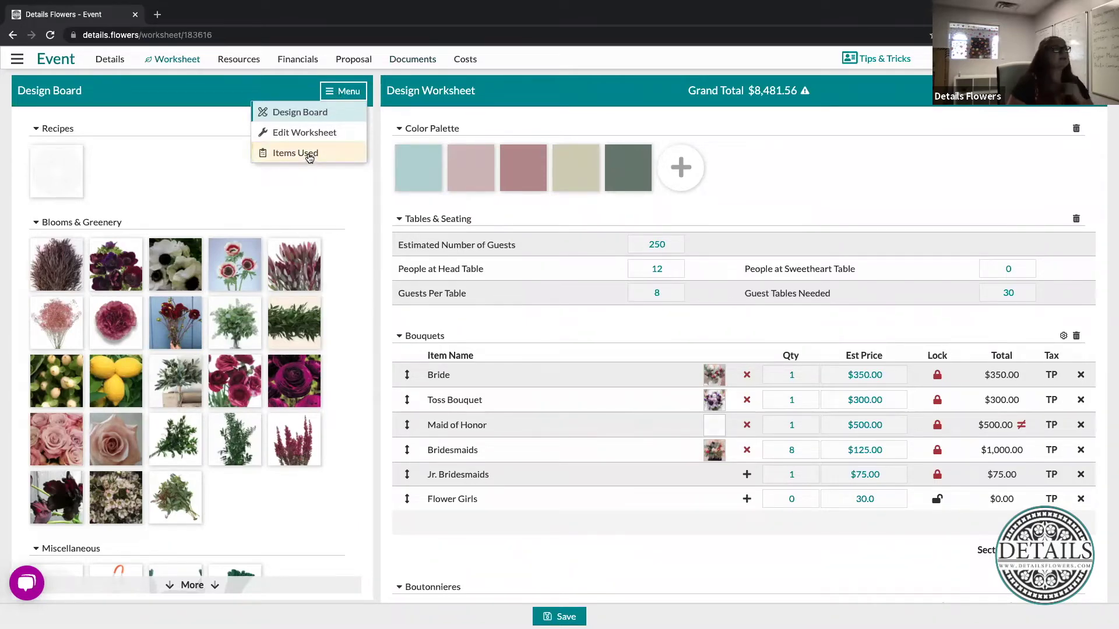
left_click(308, 155)
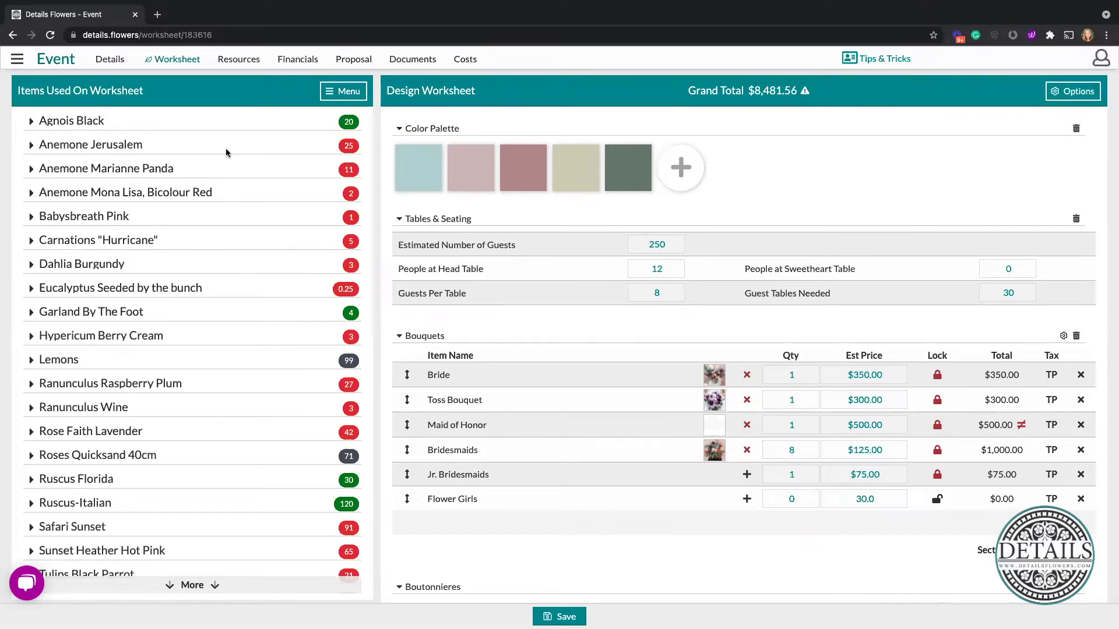
Step: Expand Anemone Jerusalem in the used items list and examine its stems used, bunches needed and under-by amount
mouse_move(196, 128)
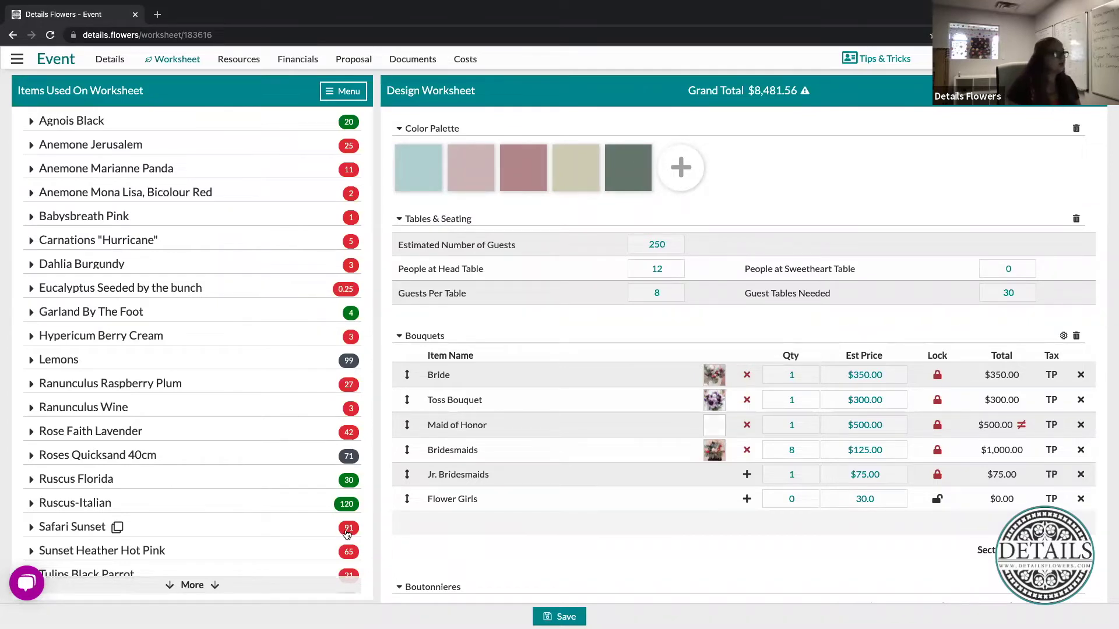
left_click(32, 145)
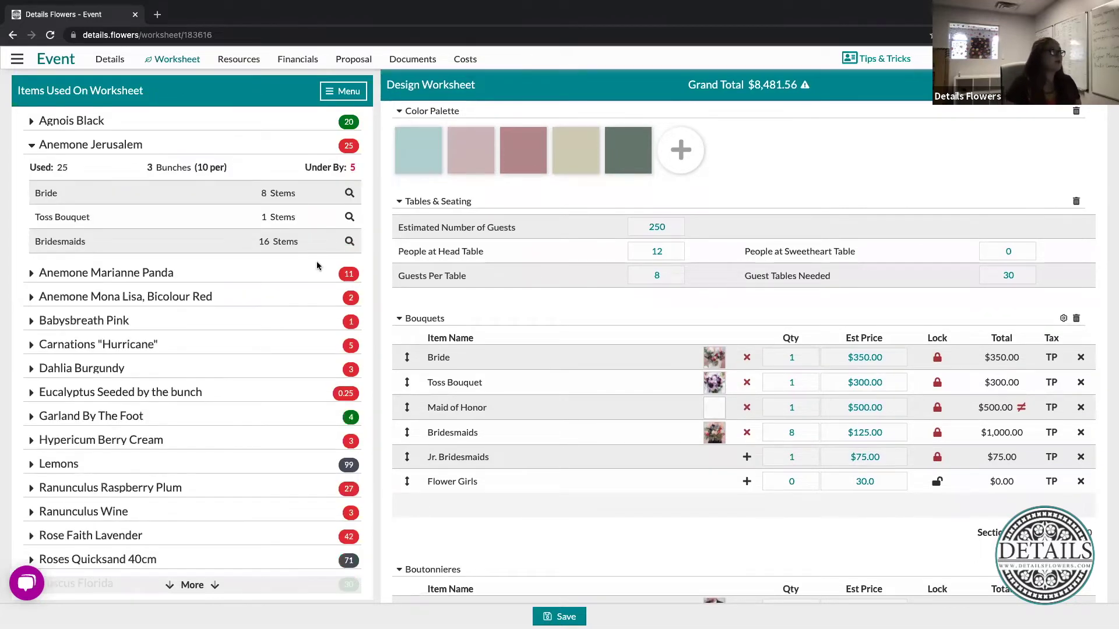
double_click(62, 167)
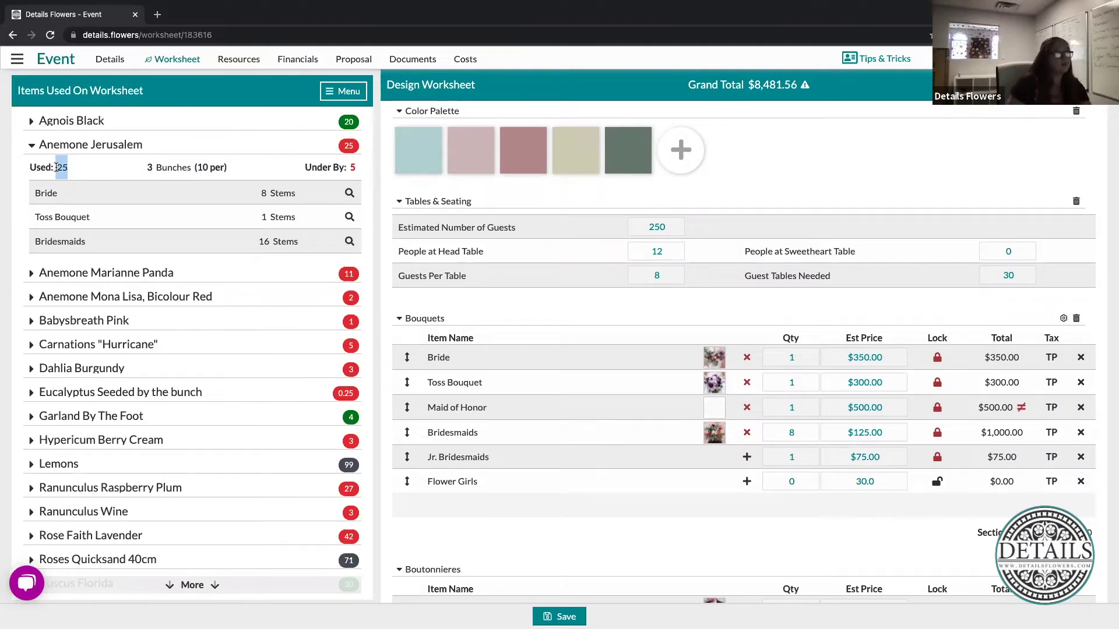
left_click(236, 169)
left_click_drag(228, 168, 139, 169)
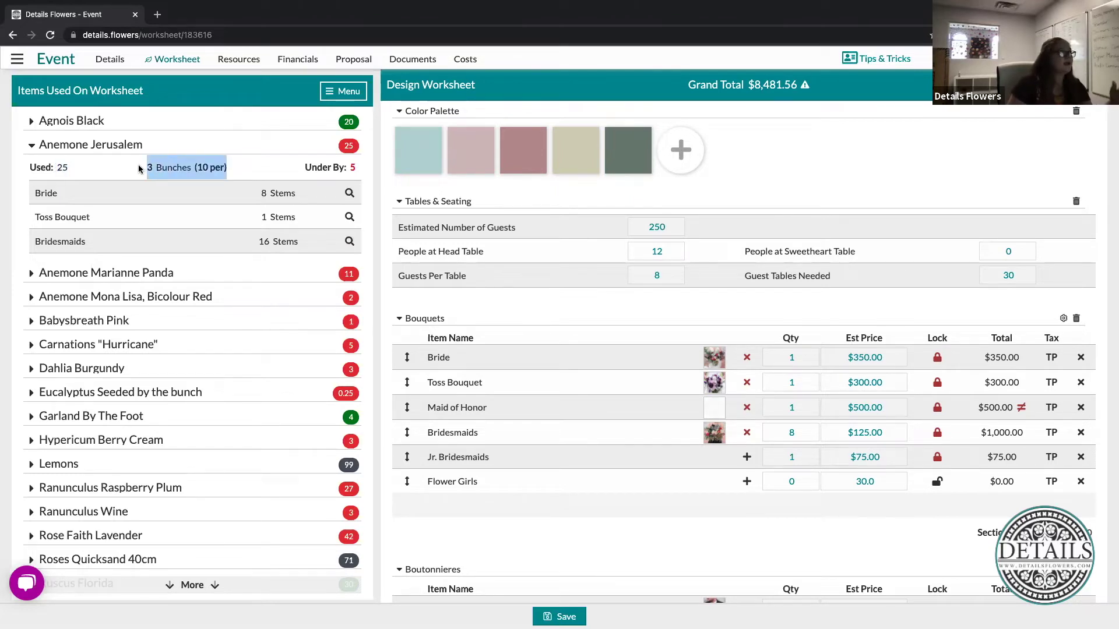
left_click(312, 170)
triple_click(308, 168)
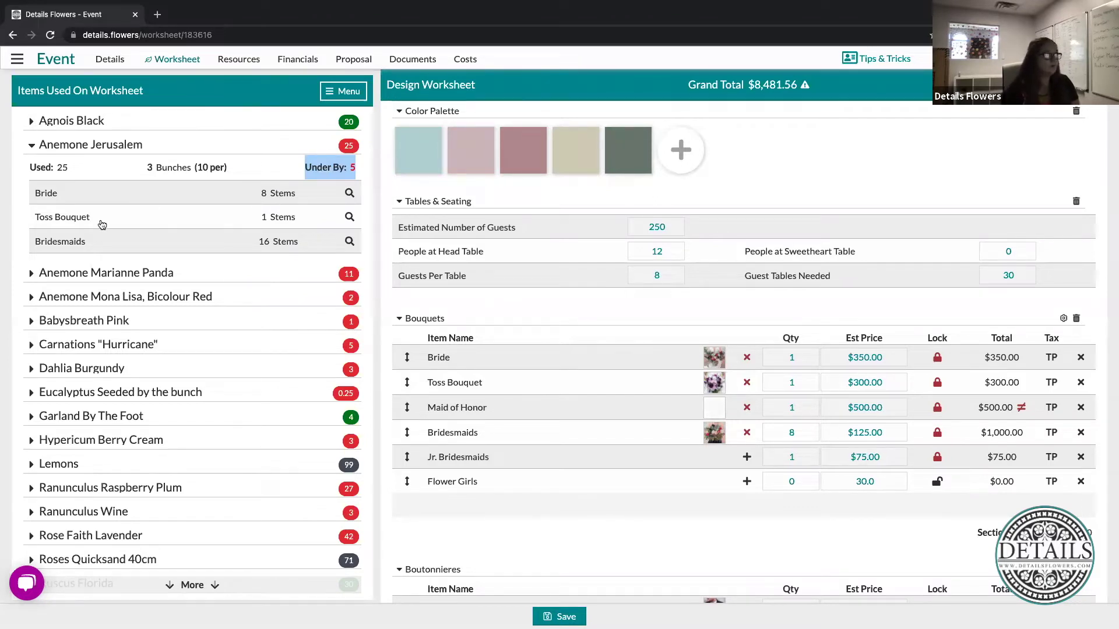
Step: Jump to the Toss Bouquet from Anemone Jerusalem's usage list, check the recipe's ingredients, and collapse it again
left_click(349, 218)
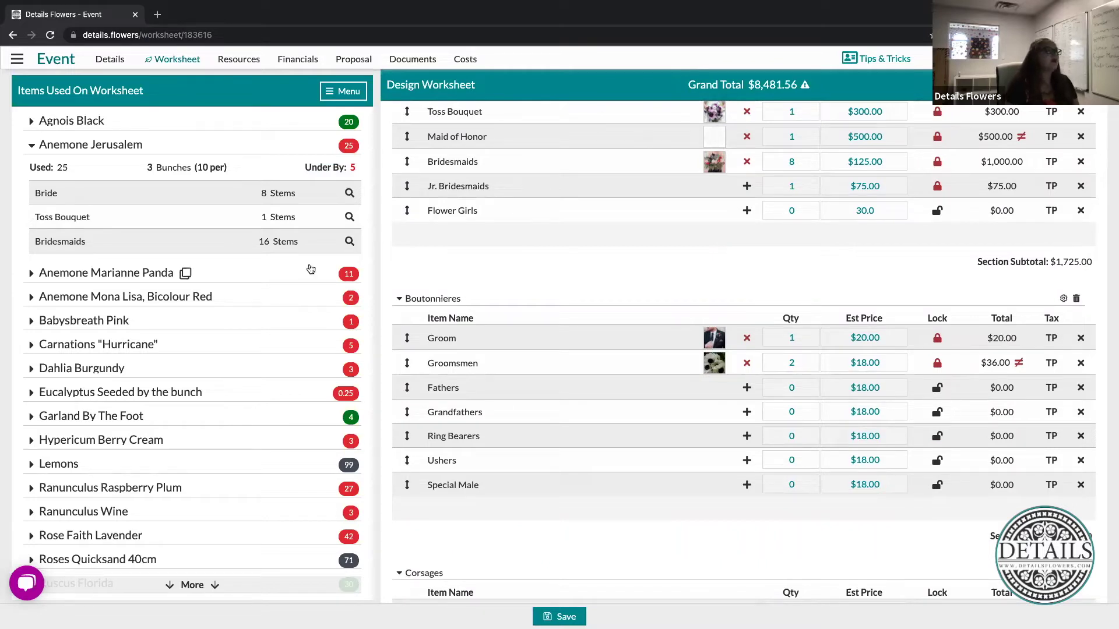
left_click(713, 112)
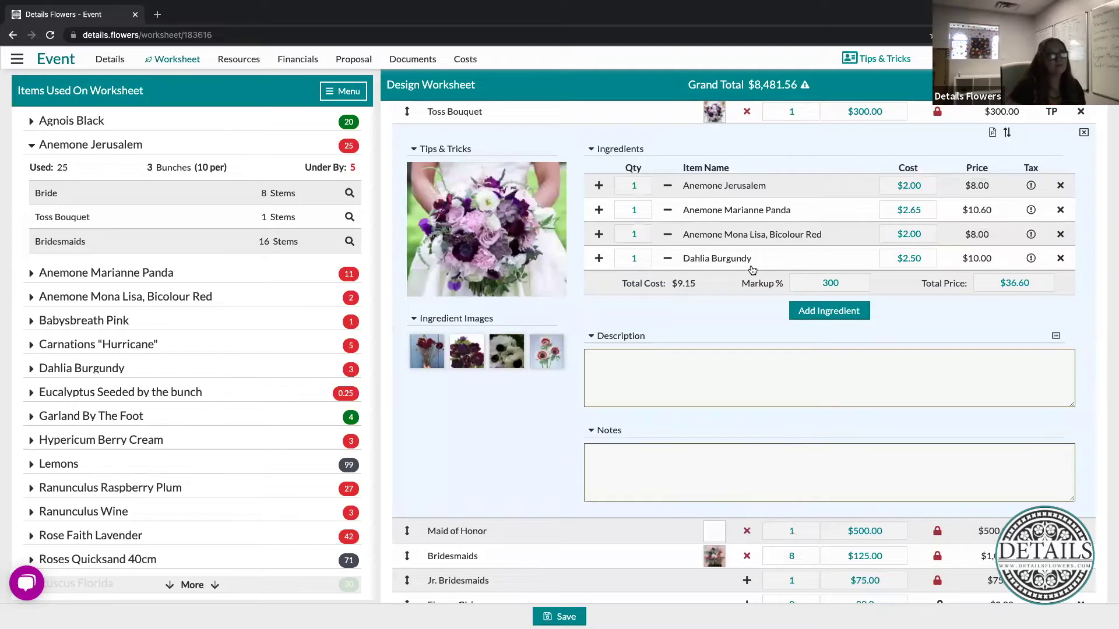
left_click(718, 115)
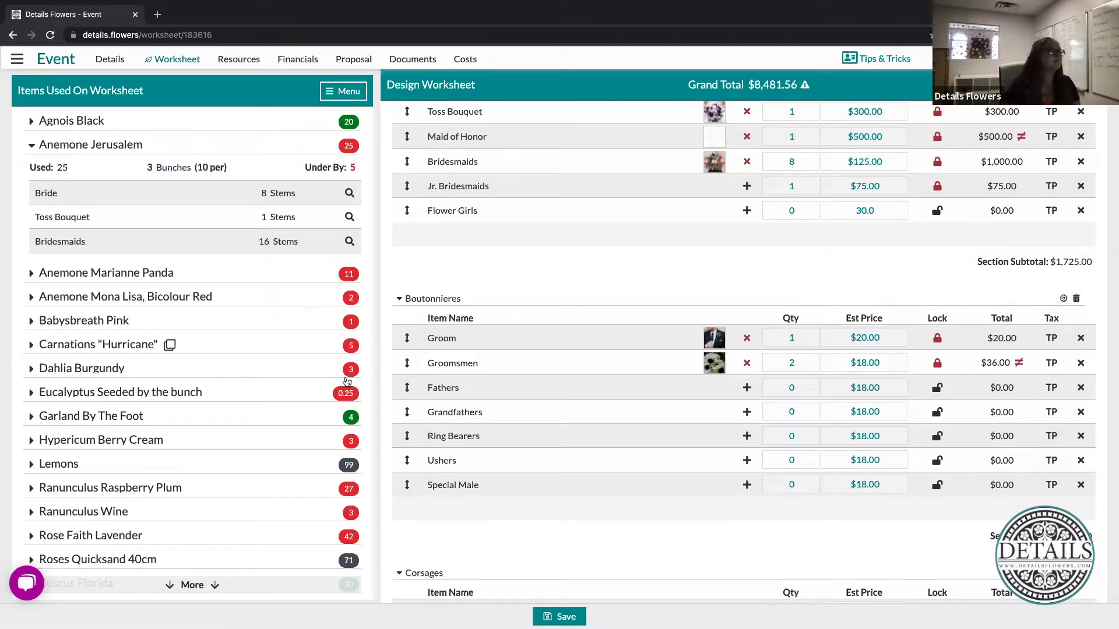
Step: Replace the list of items used on the worksheet with the Design Board
left_click(343, 95)
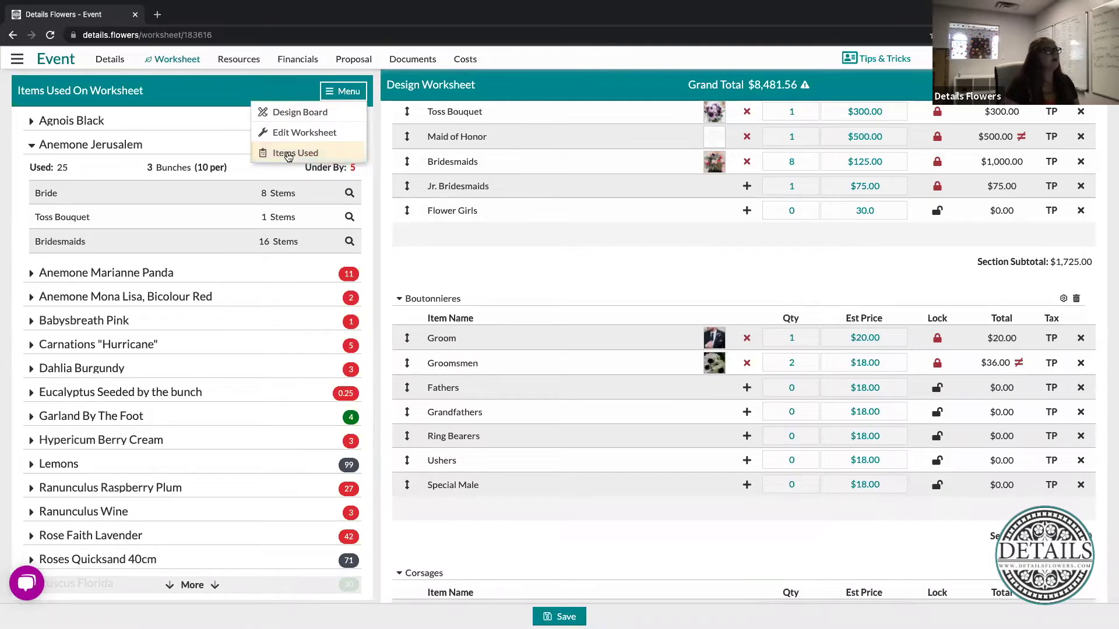
left_click(378, 165)
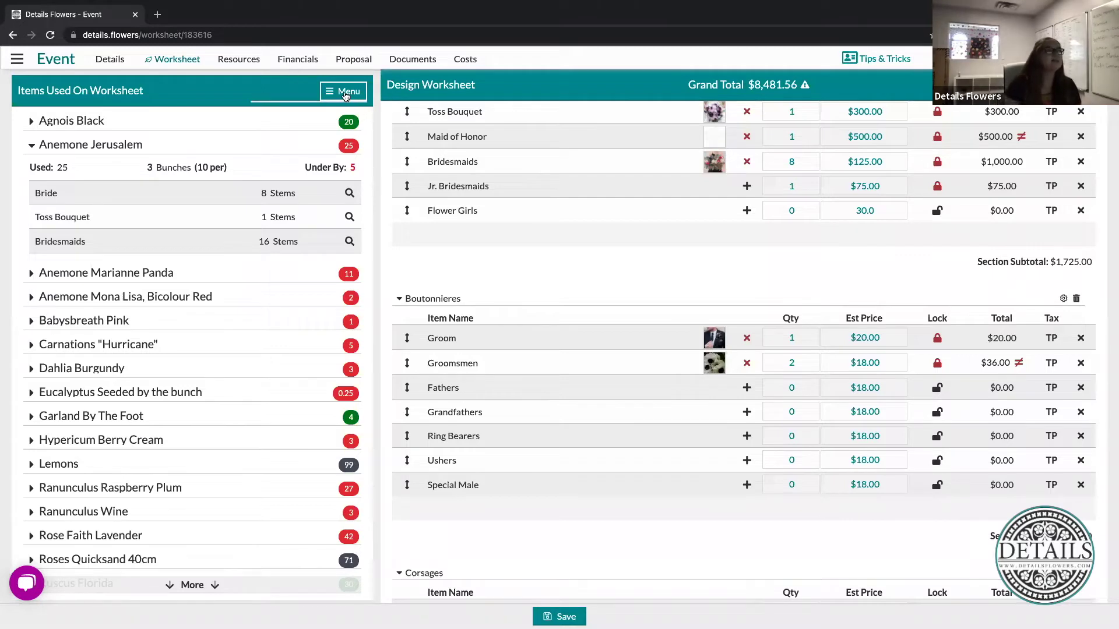
left_click(346, 95)
left_click(316, 114)
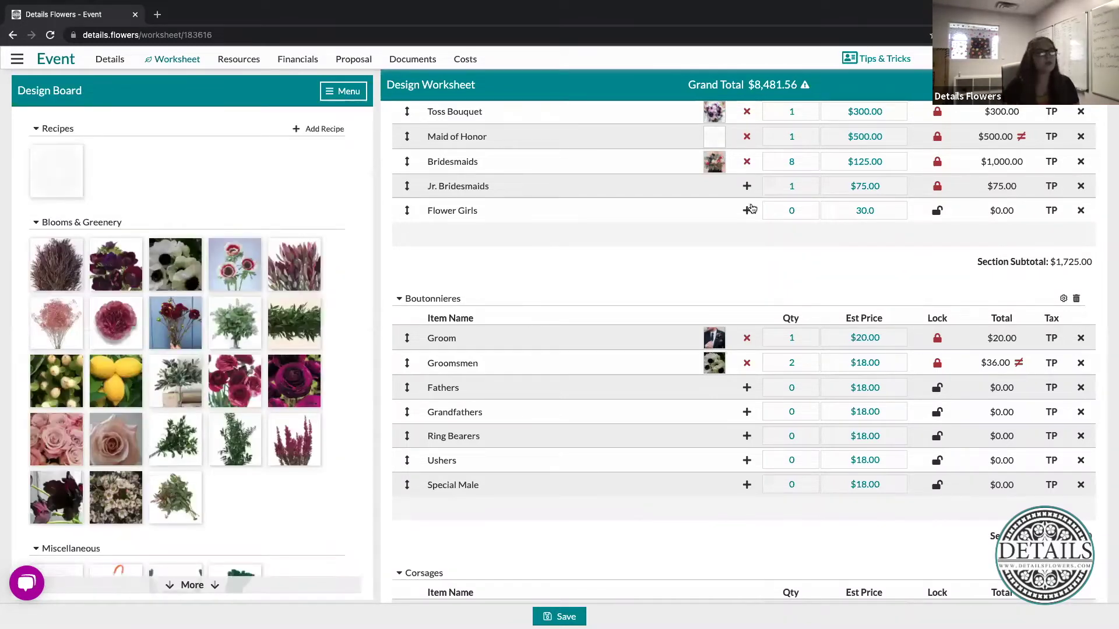
Step: Expand the Bride bouquet's recipe and examine its ingredient costs, total cost and markup percentage
scroll(701, 268, "up", 1)
scroll(701, 268, "up", 3)
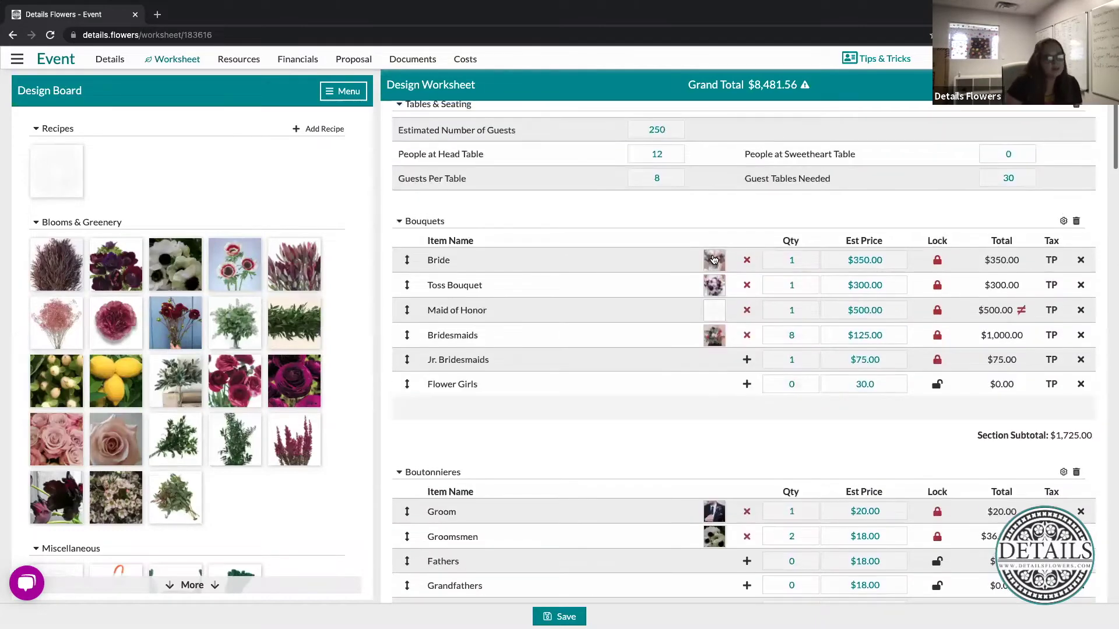
left_click(714, 261)
scroll(751, 342, "down", 3)
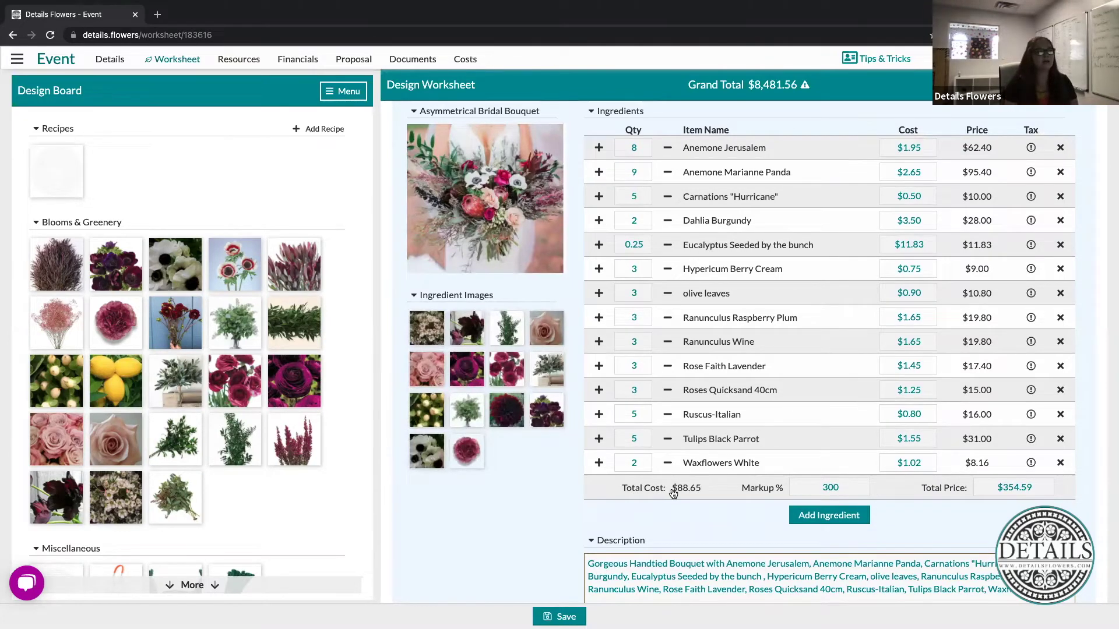
left_click(846, 487)
double_click(844, 487)
left_click(923, 520)
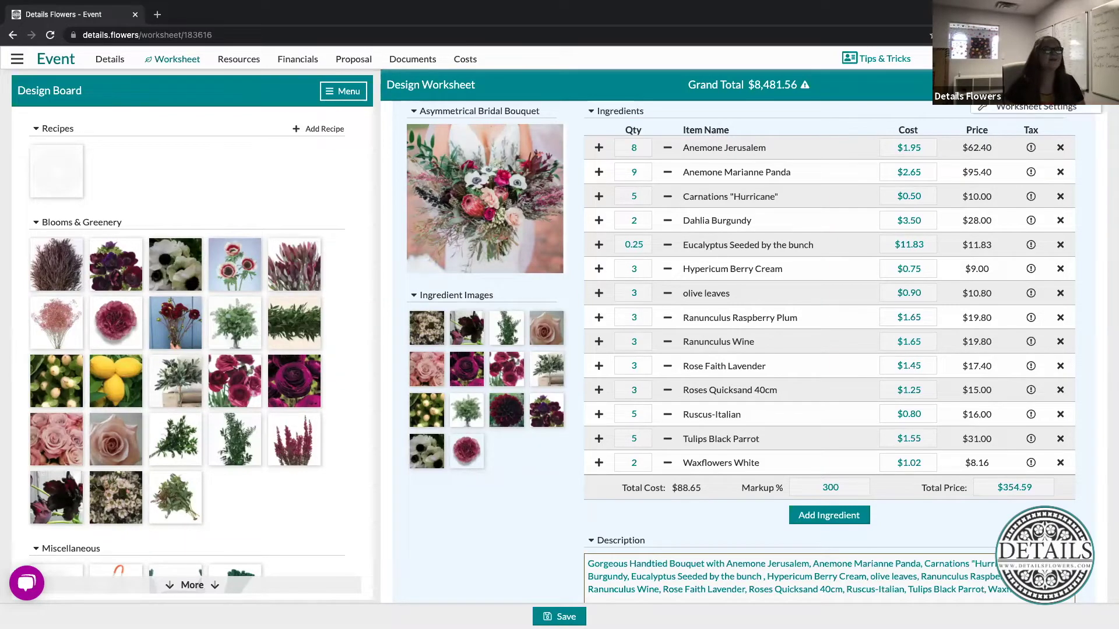
left_click(1077, 85)
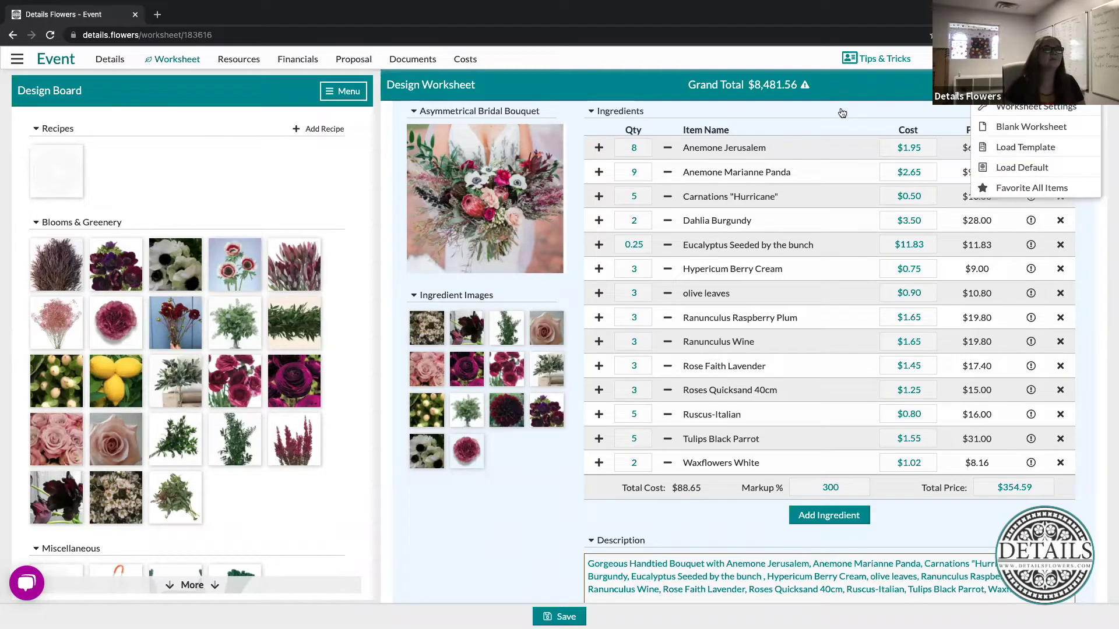
left_click(1035, 103)
left_click(1090, 58)
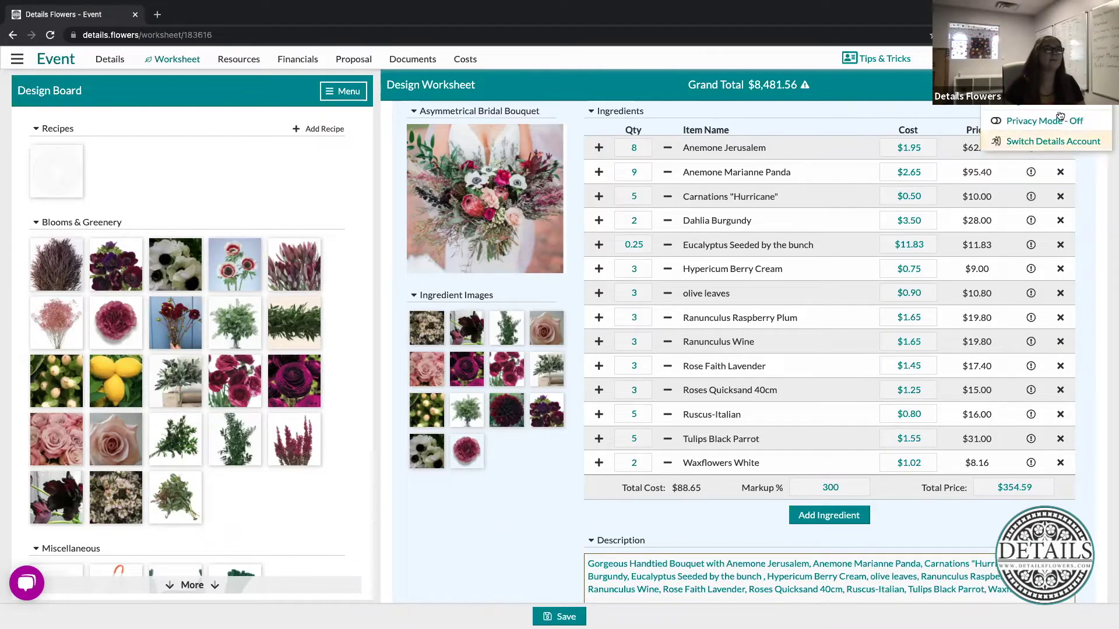
left_click(1028, 130)
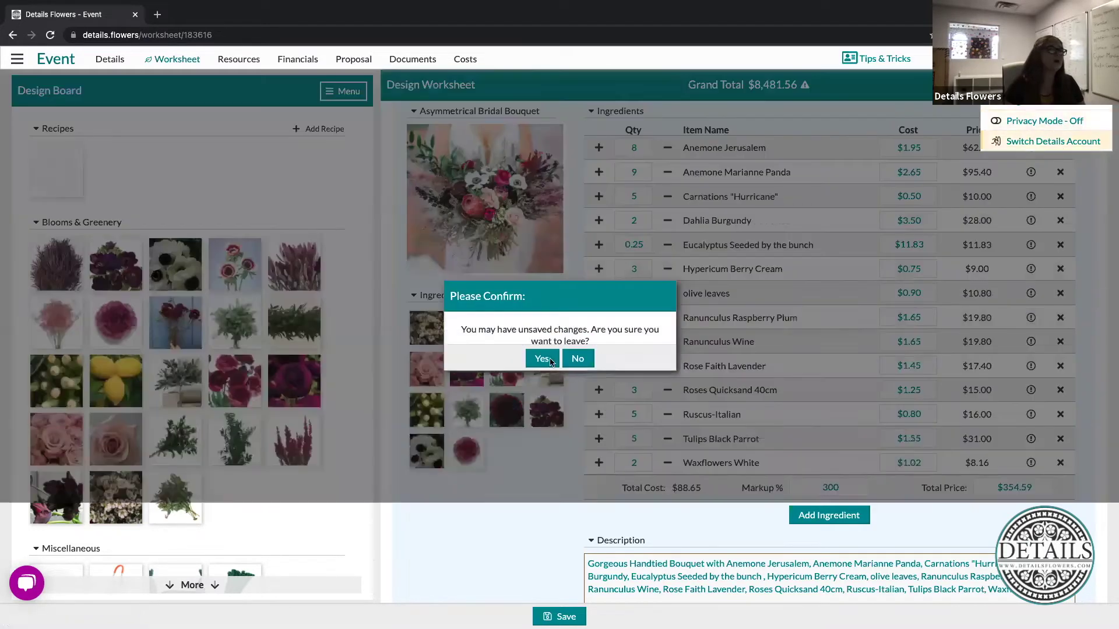
left_click(578, 384)
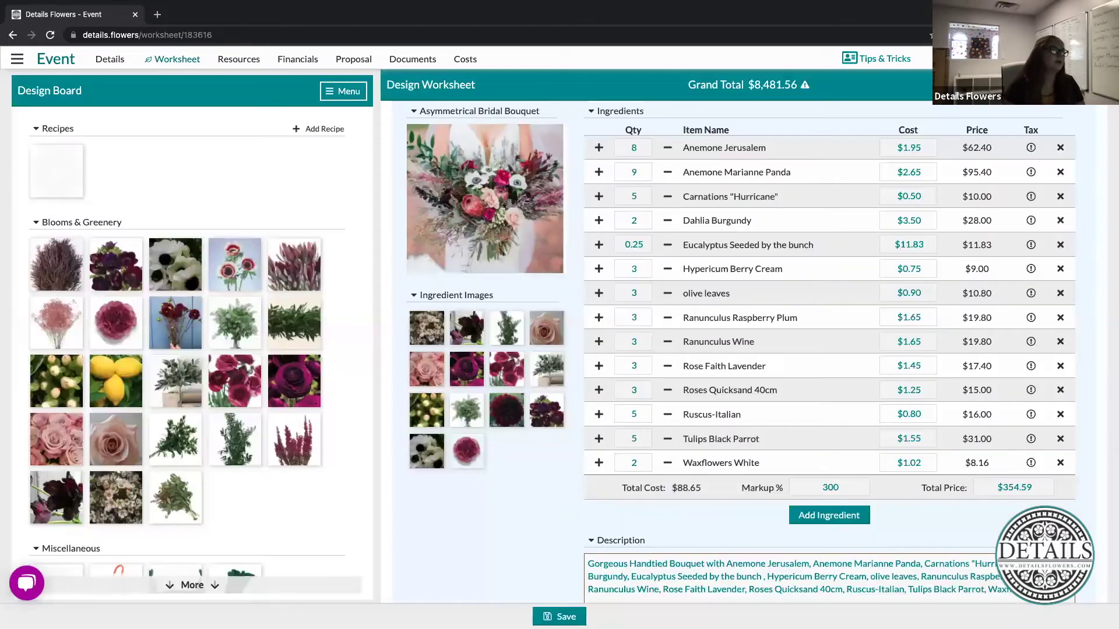
Step: Save the worksheet as a new version without a description and turn Privacy Mode on
left_click(560, 617)
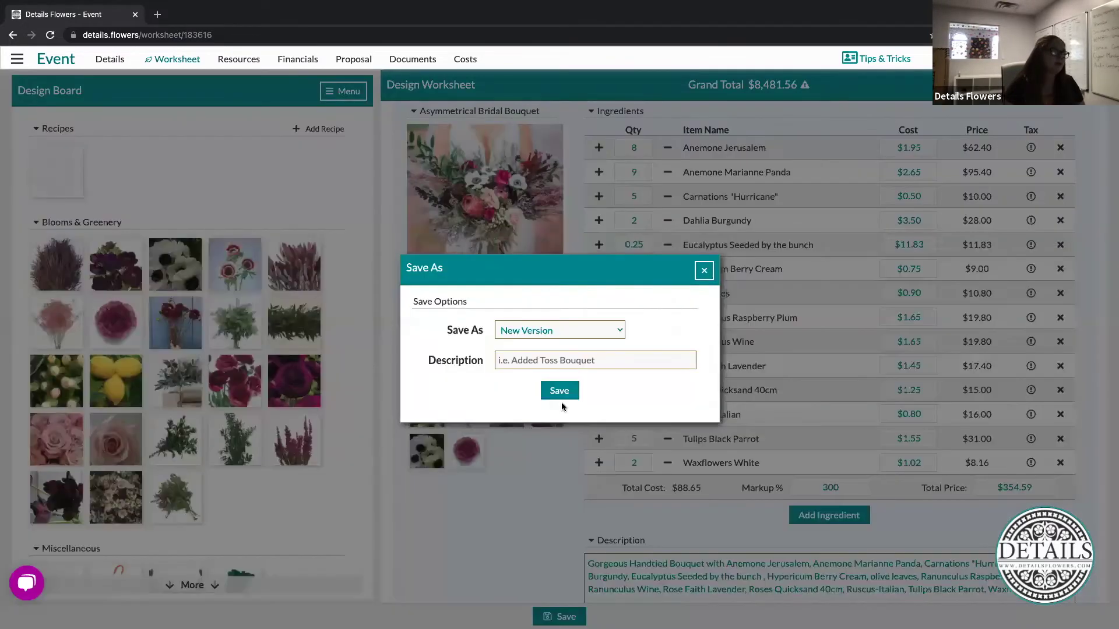
left_click(558, 396)
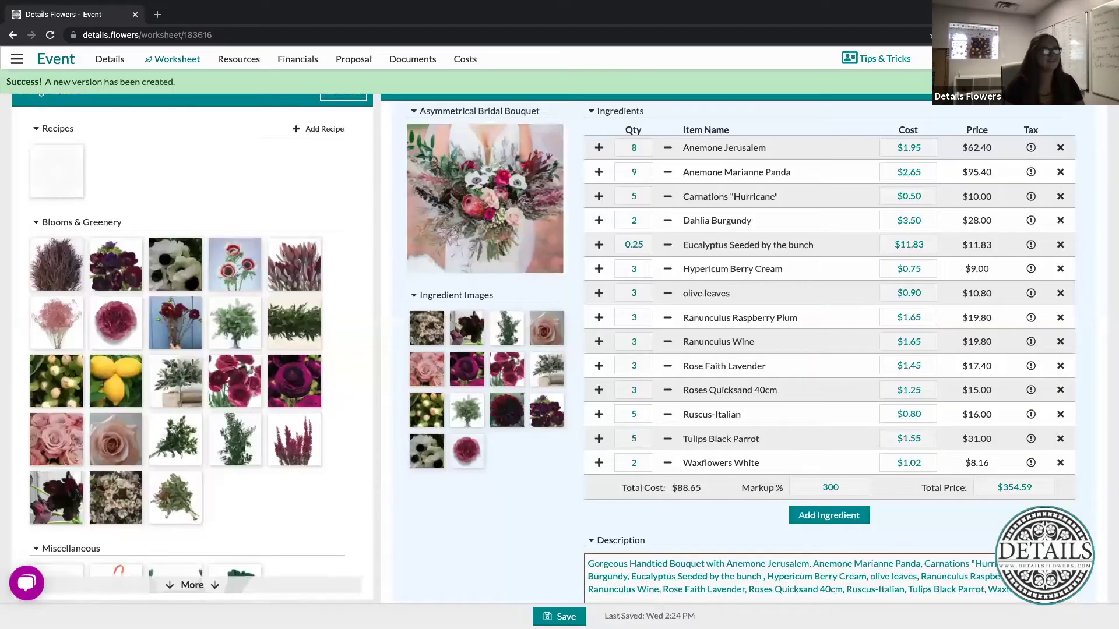
mouse_move(1087, 61)
left_click(1047, 122)
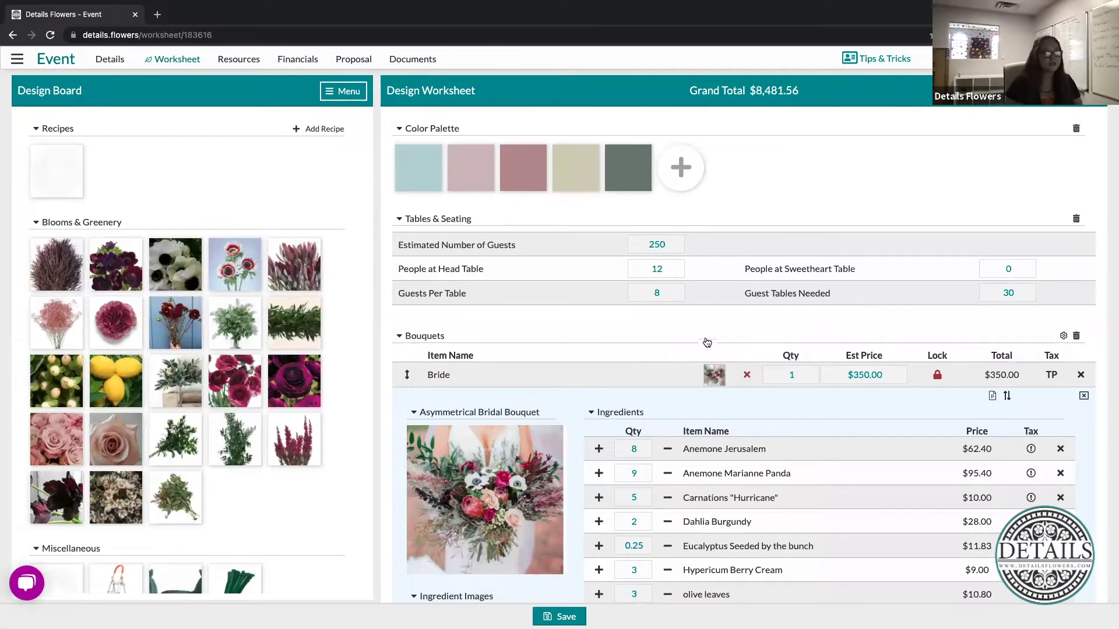
Step: Look over the Bride recipe's ingredients and pricing in Privacy Mode, and collapse the recipe
scroll(707, 342, "down", 5)
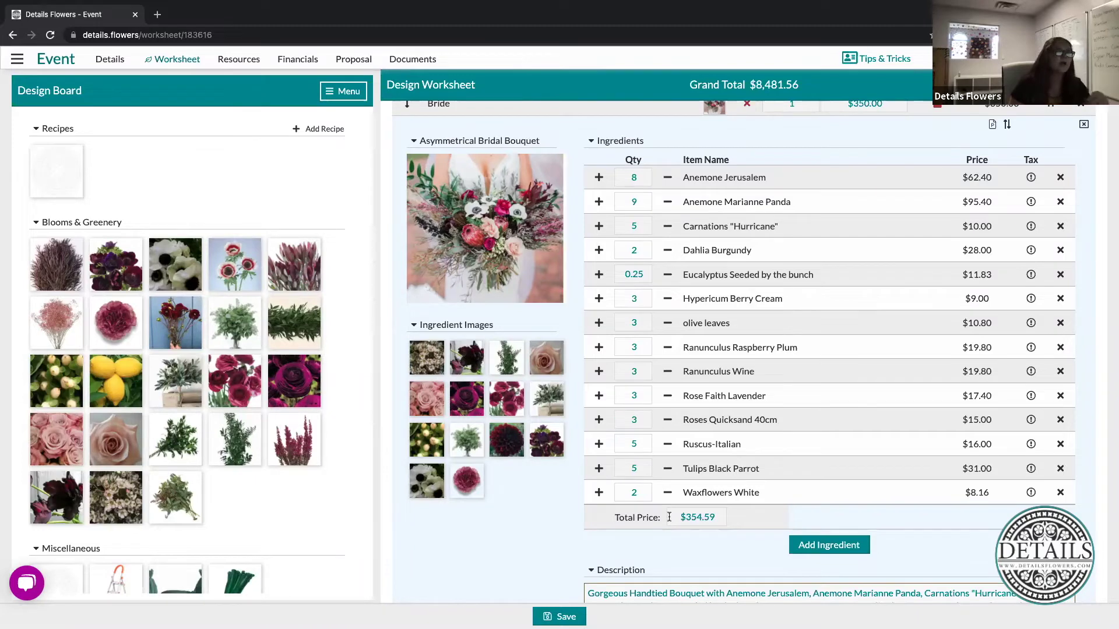
scroll(864, 362, "up", 3)
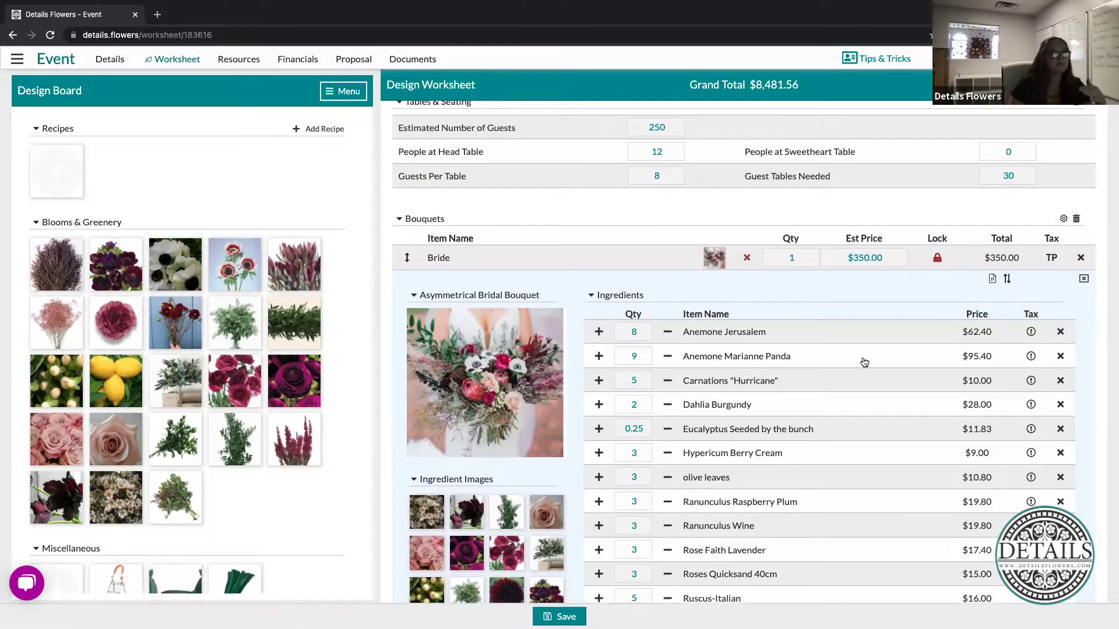
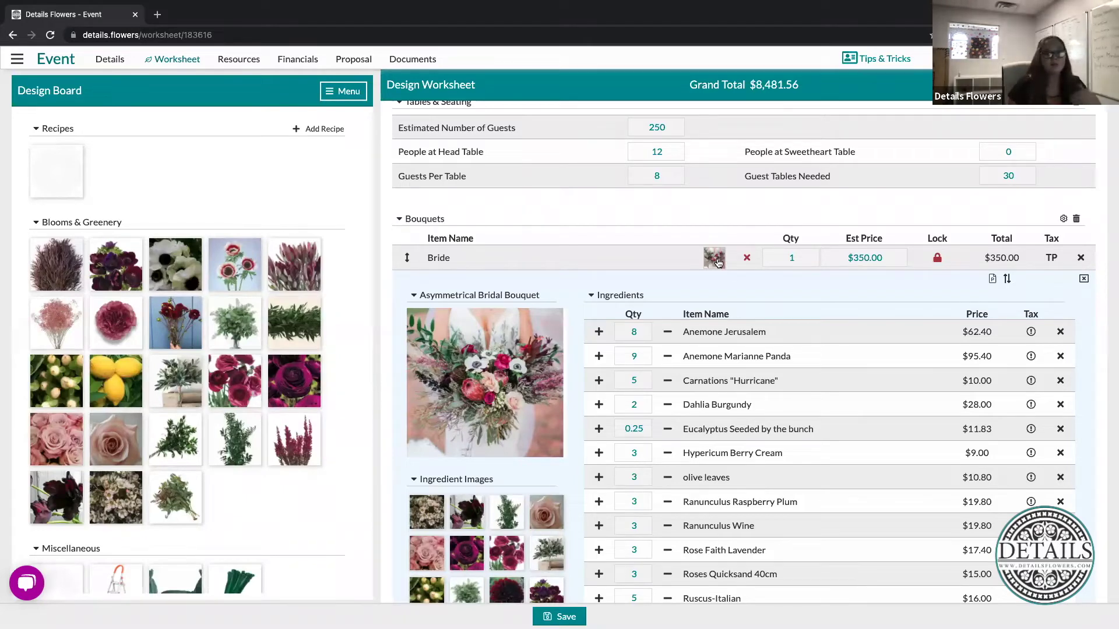
left_click(715, 258)
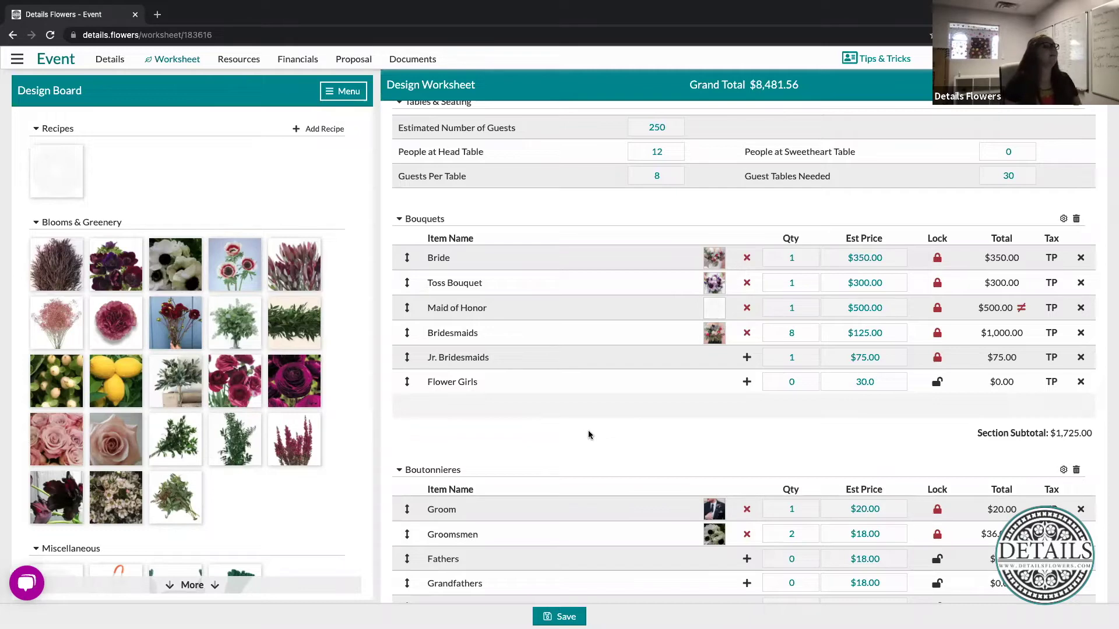
Step: Leave the worksheet for the Item Gallery and open the Coral Collection within Color Collections
left_click(242, 63)
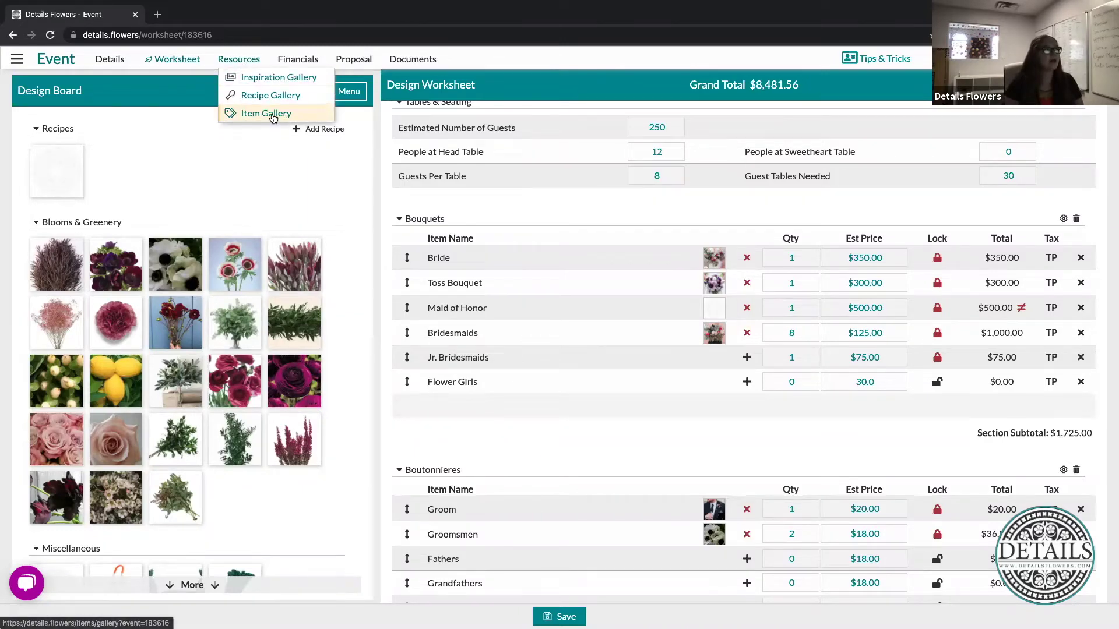
left_click(245, 115)
left_click(541, 384)
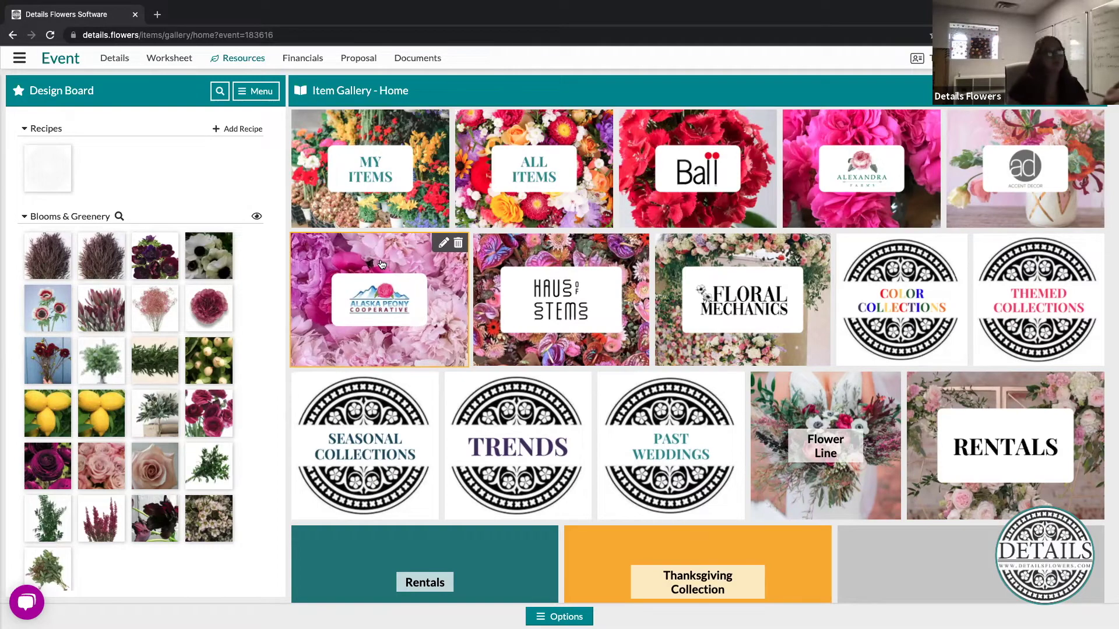
left_click(908, 296)
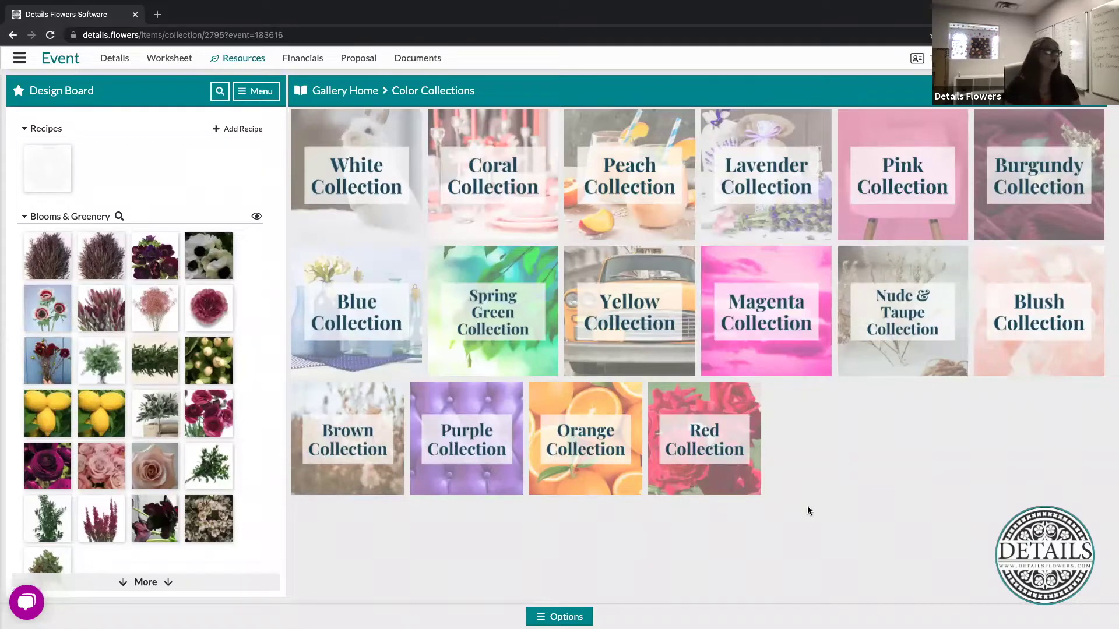
left_click(490, 200)
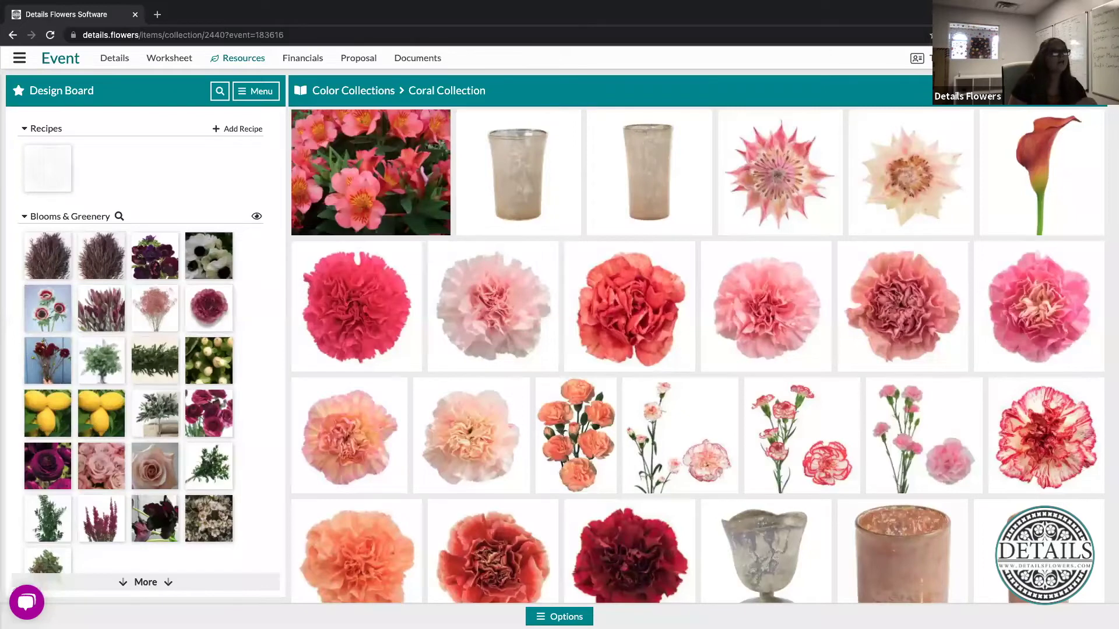
Step: Check the Coral Collection as a detailed item list, return to the image view, and turn Privacy Mode off
left_click(1083, 91)
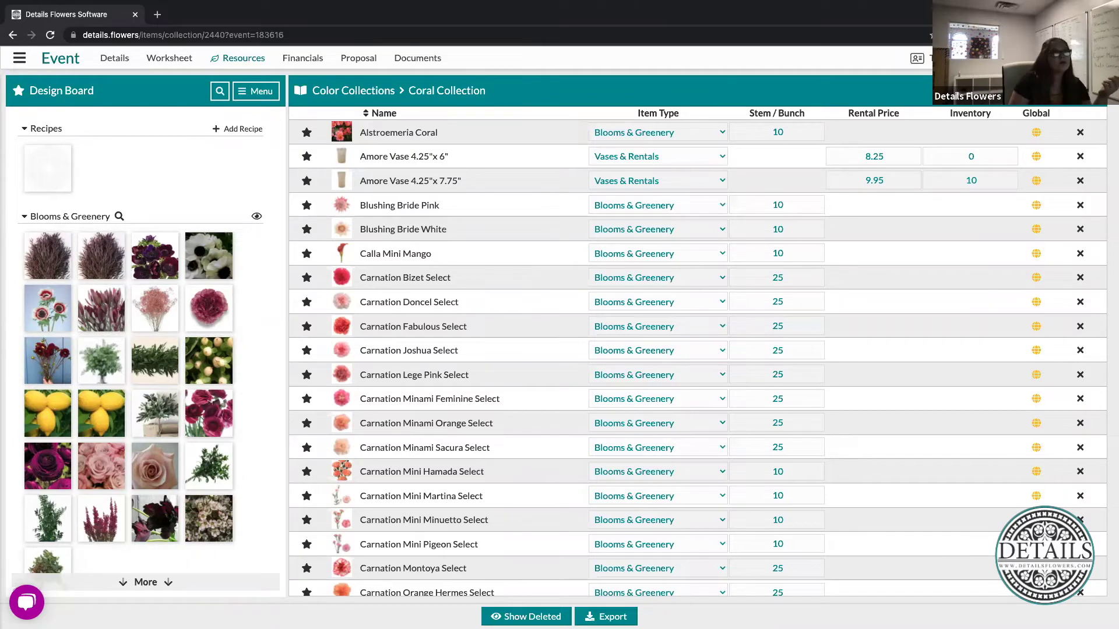
left_click(990, 120)
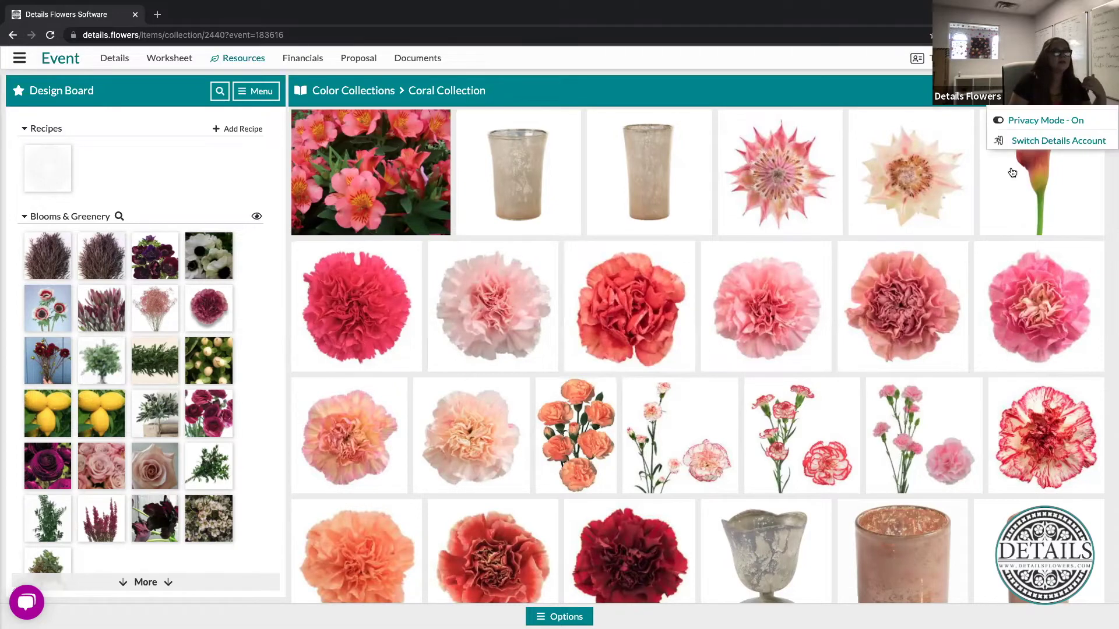
left_click(1036, 120)
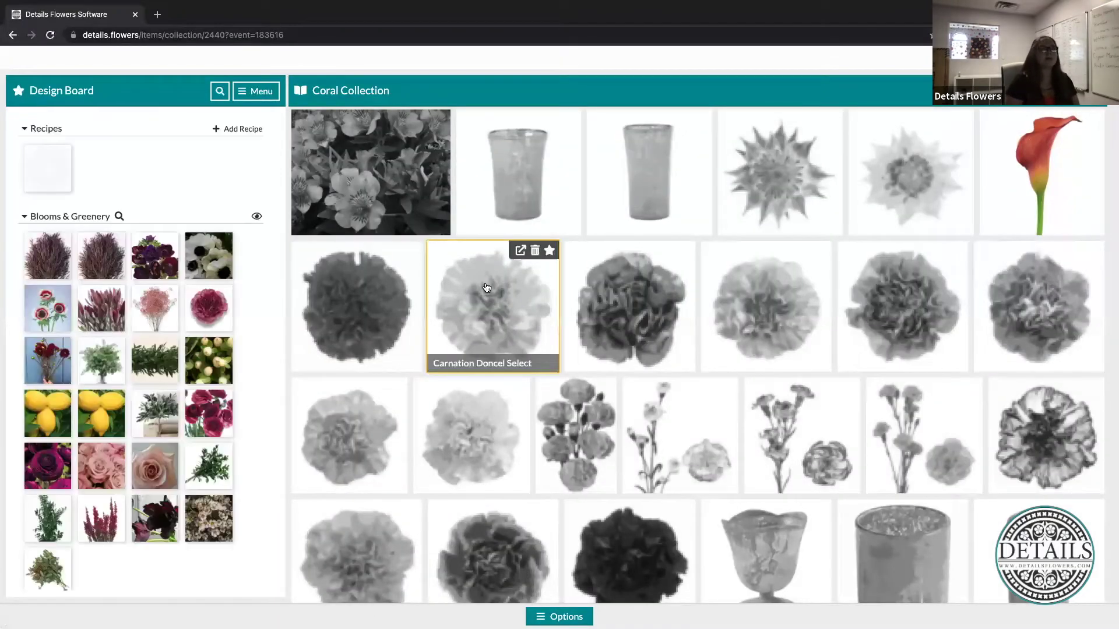
Step: Look over the item details of Carnation Doncel Select, close them, and return to the Item Gallery's home
left_click(521, 251)
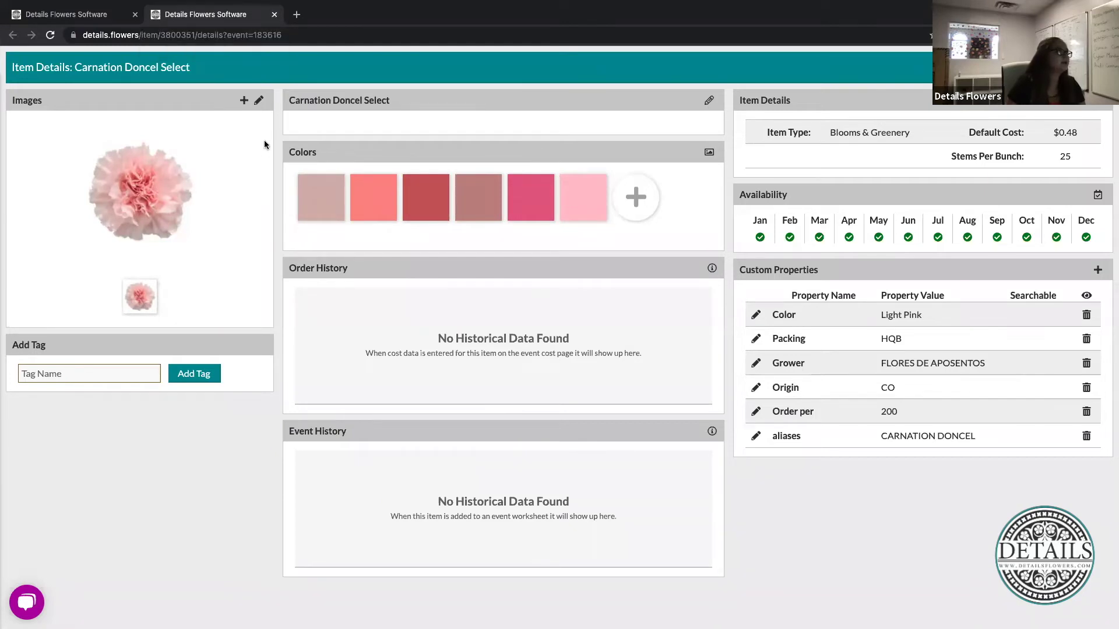
left_click(276, 15)
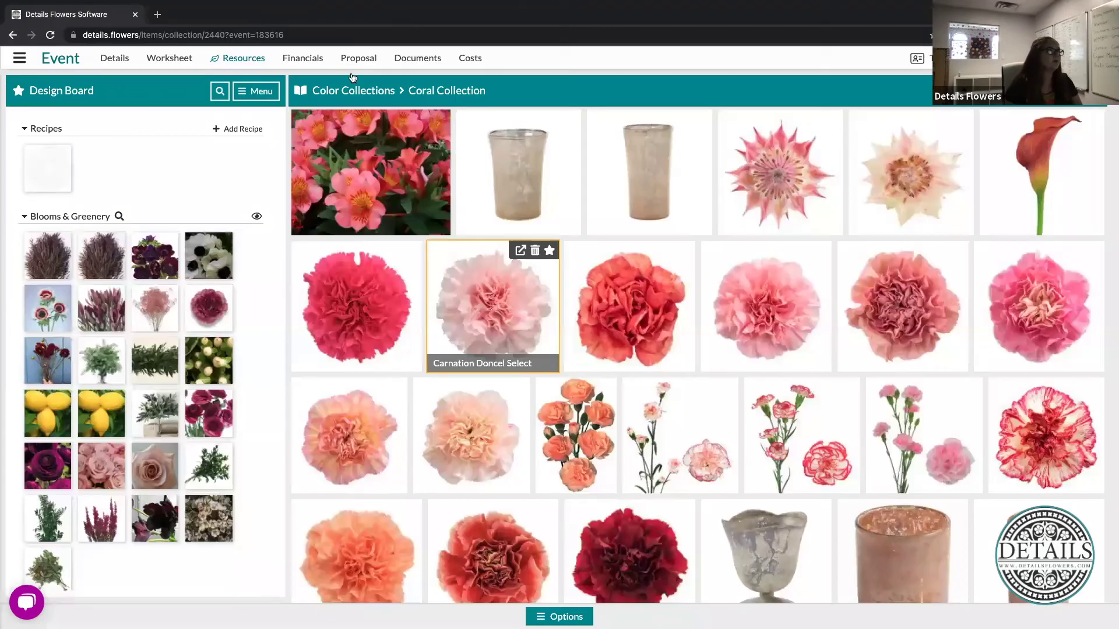
left_click(353, 91)
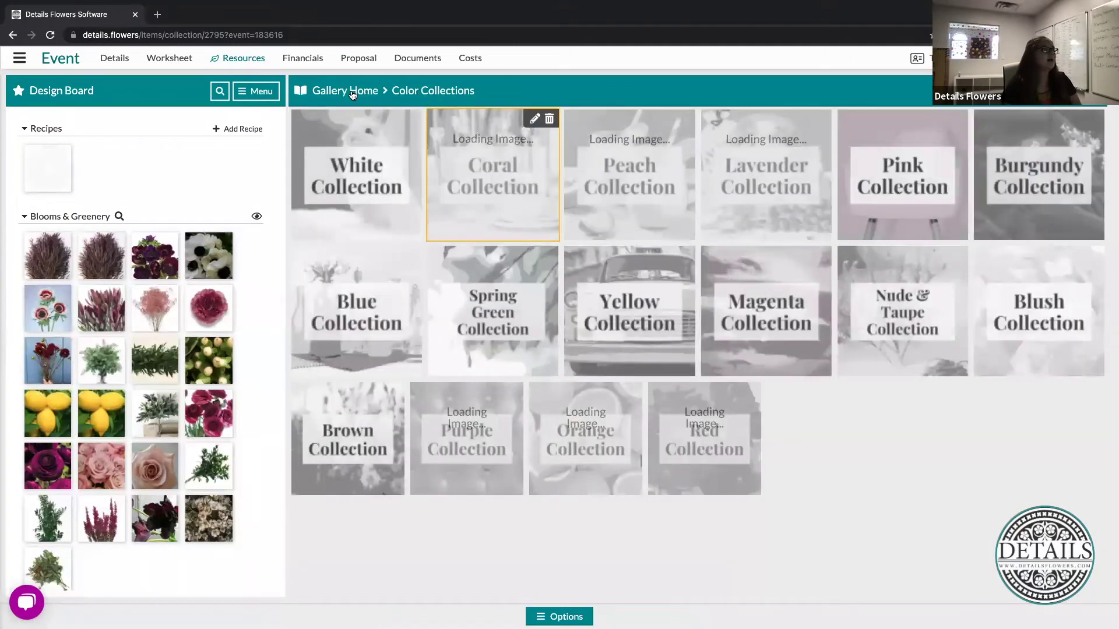
left_click(353, 91)
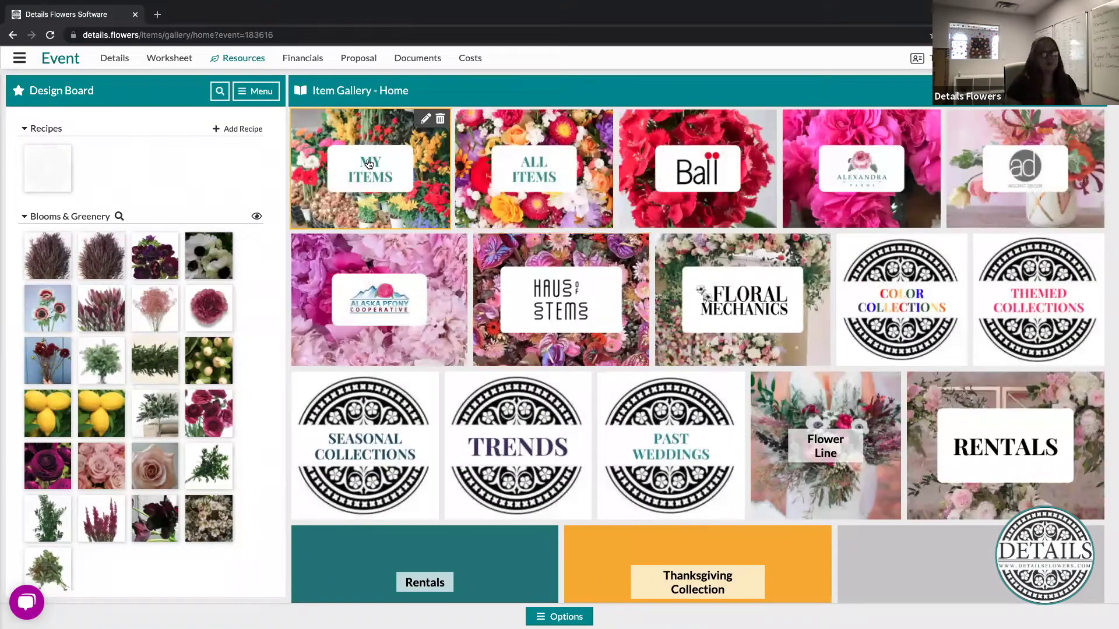
Step: Open the details of Academy Spray Carnation Light Pink from My Items and review its order history
left_click(368, 164)
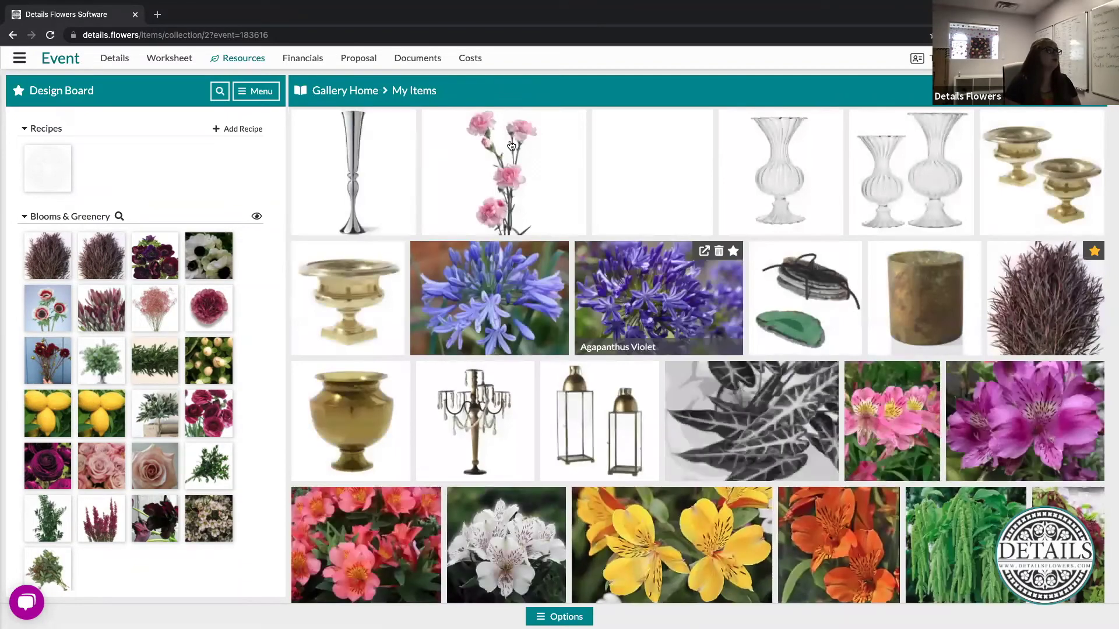
left_click(547, 119)
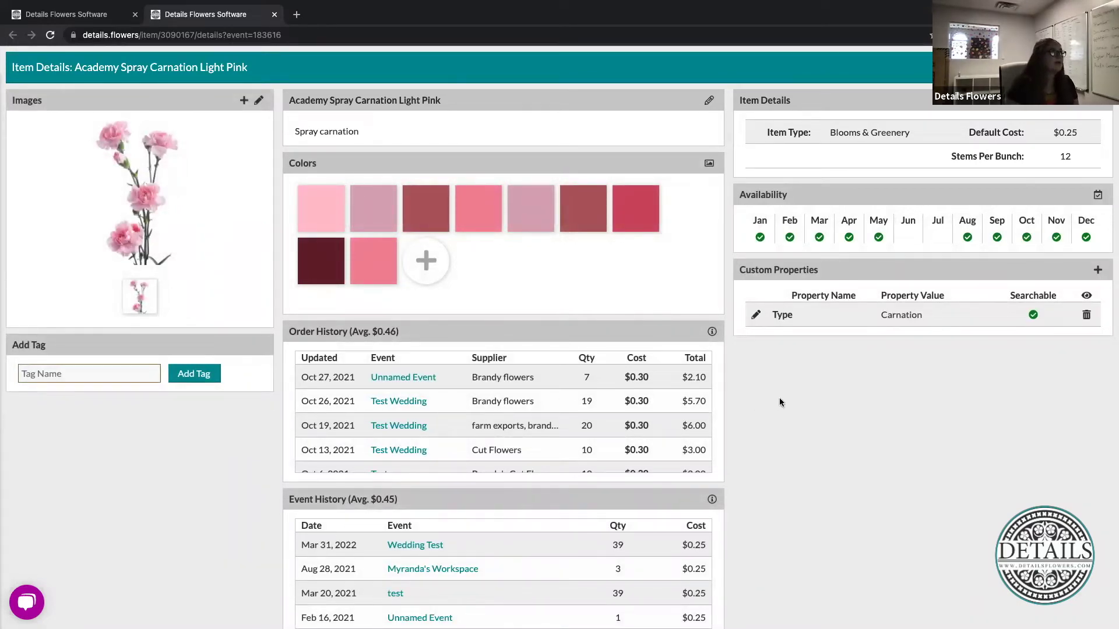
scroll(779, 402, "down", 1)
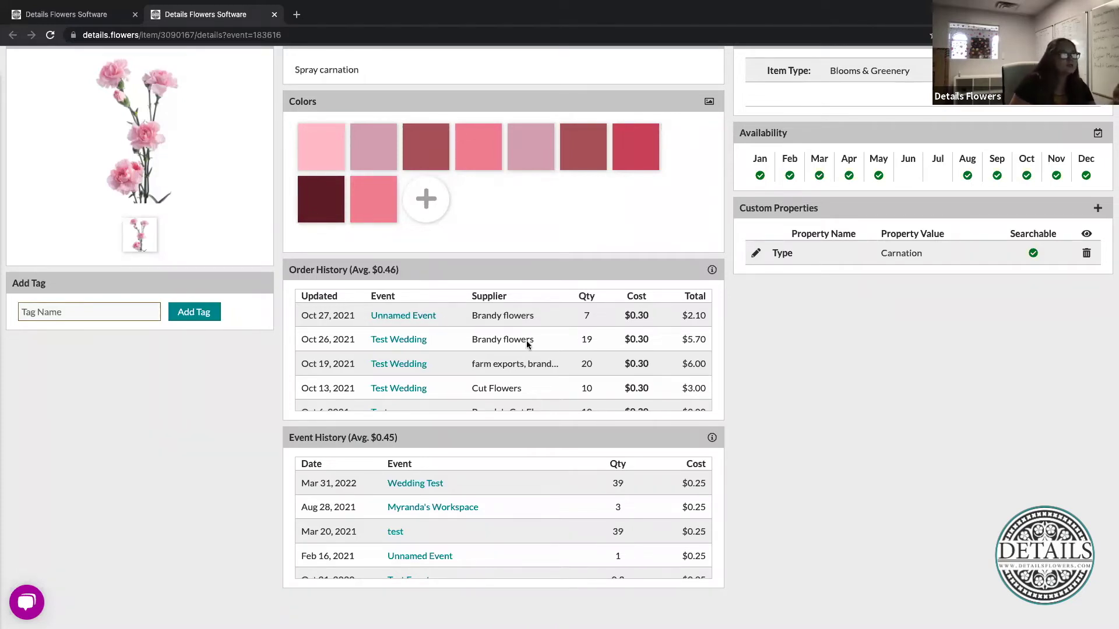
scroll(407, 336, "down", 1)
scroll(406, 336, "down", 10)
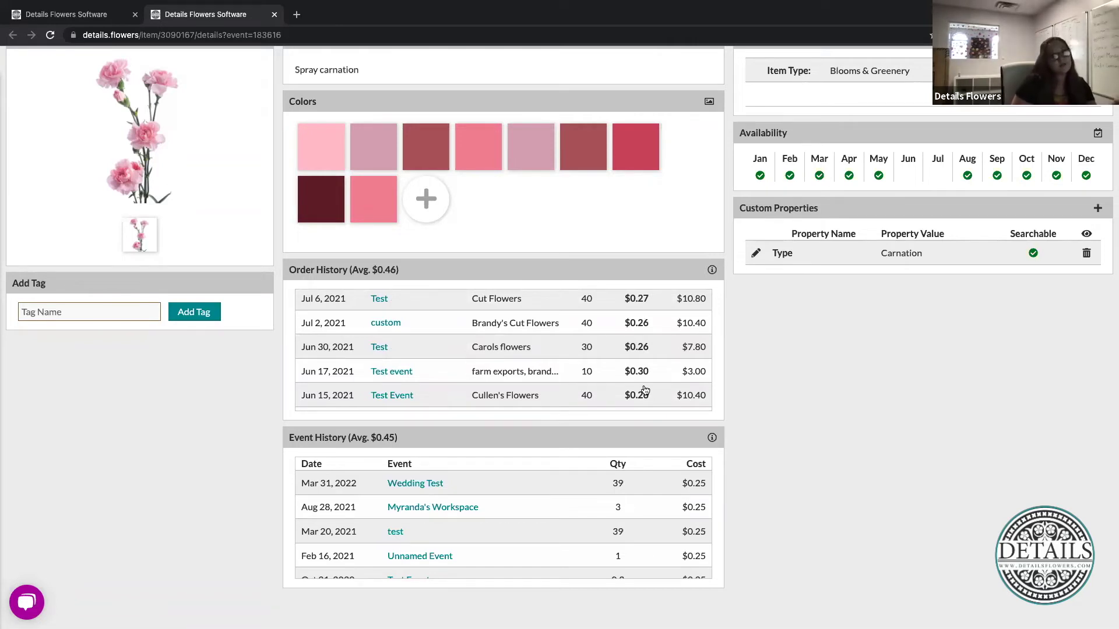
Step: Read through the older order history entries of Academy Spray Carnation Light Pink and check the average cost in its event history
scroll(645, 390, "down", 3)
scroll(645, 390, "down", 10)
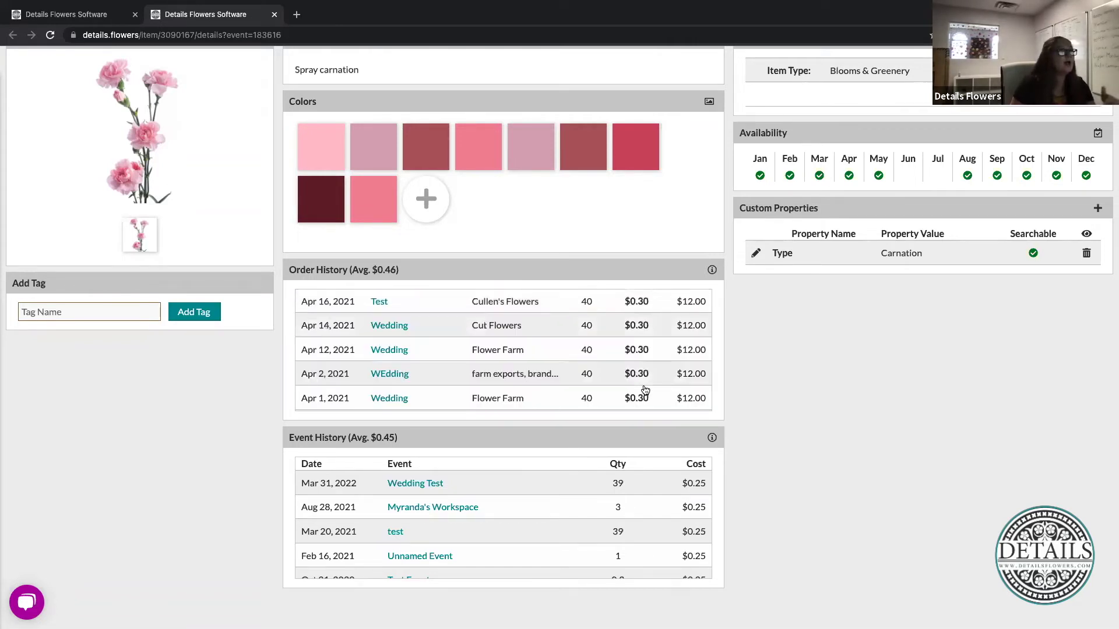
scroll(645, 390, "down", 10)
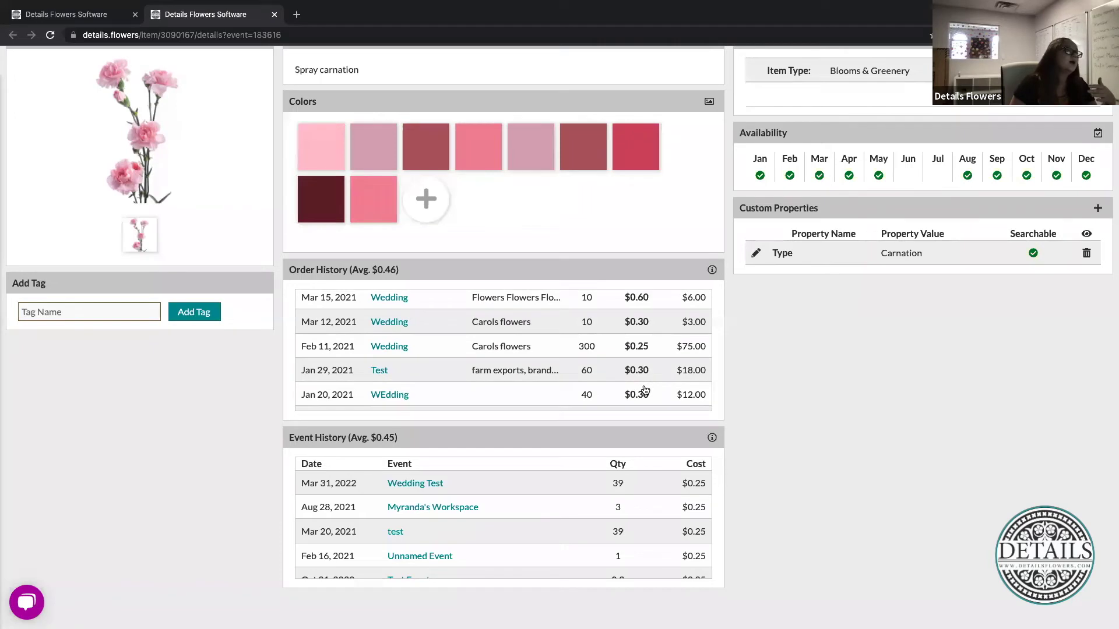
scroll(645, 390, "down", 5)
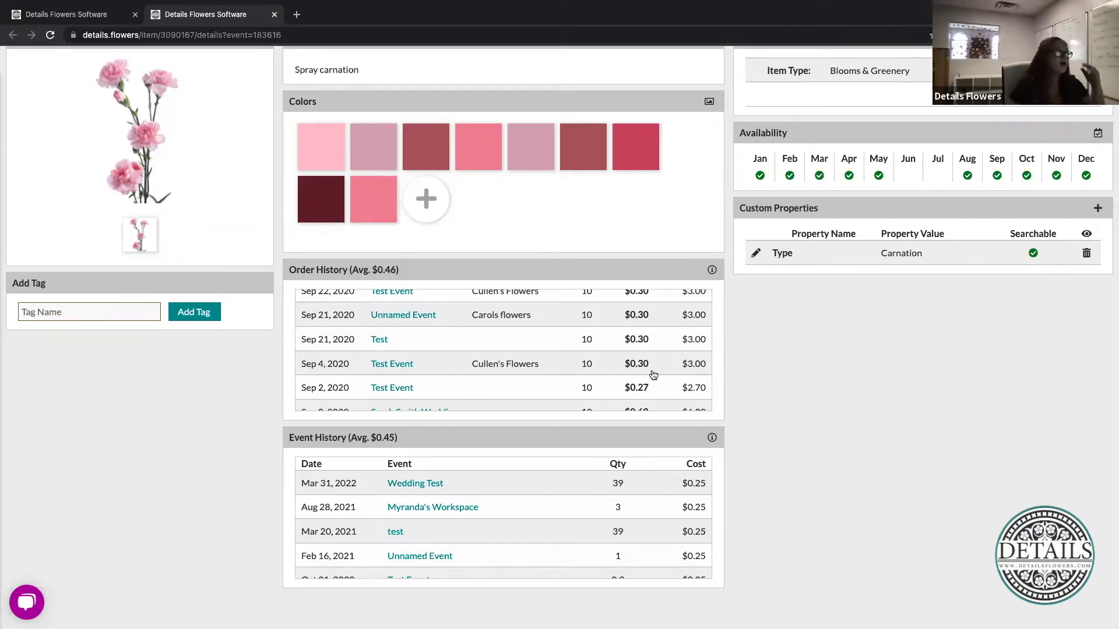
scroll(653, 373, "down", 5)
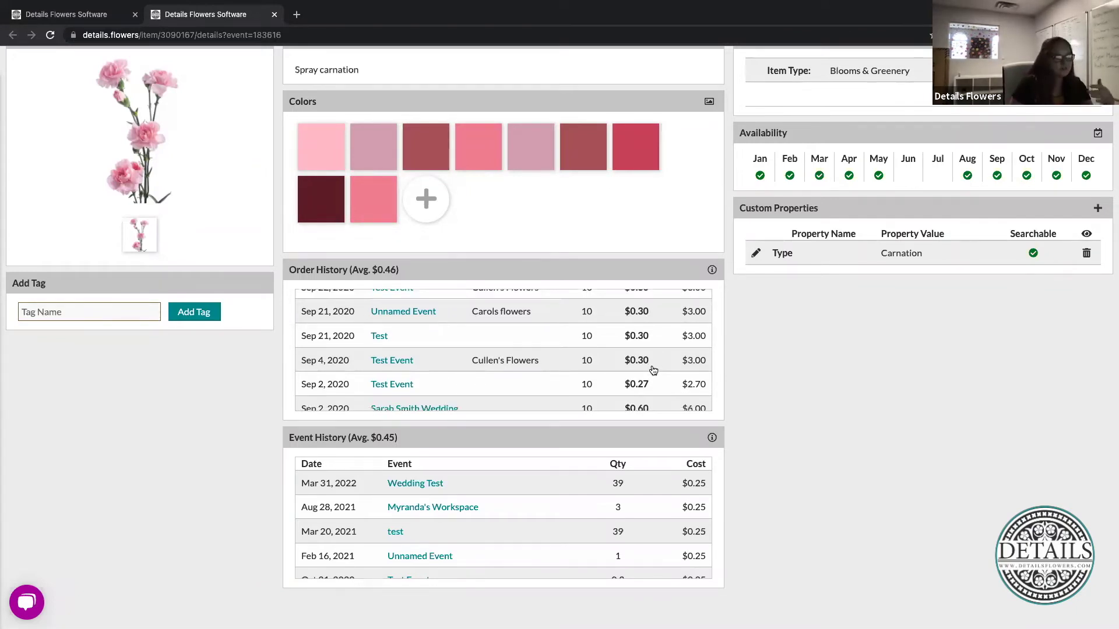
scroll(653, 371, "down", 4)
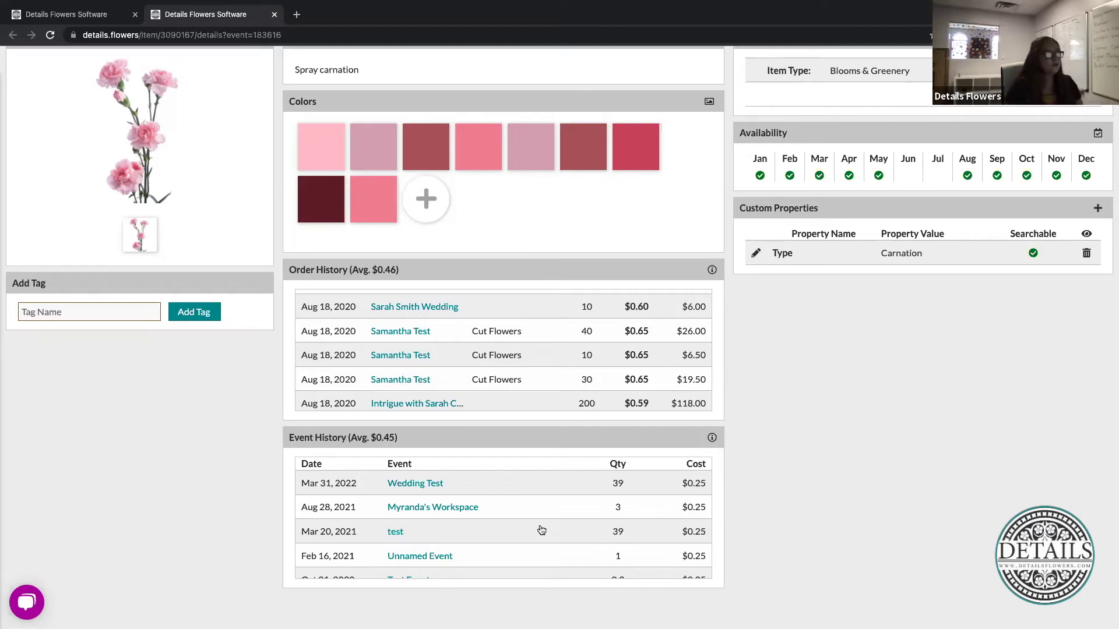
left_click_drag(401, 438, 349, 439)
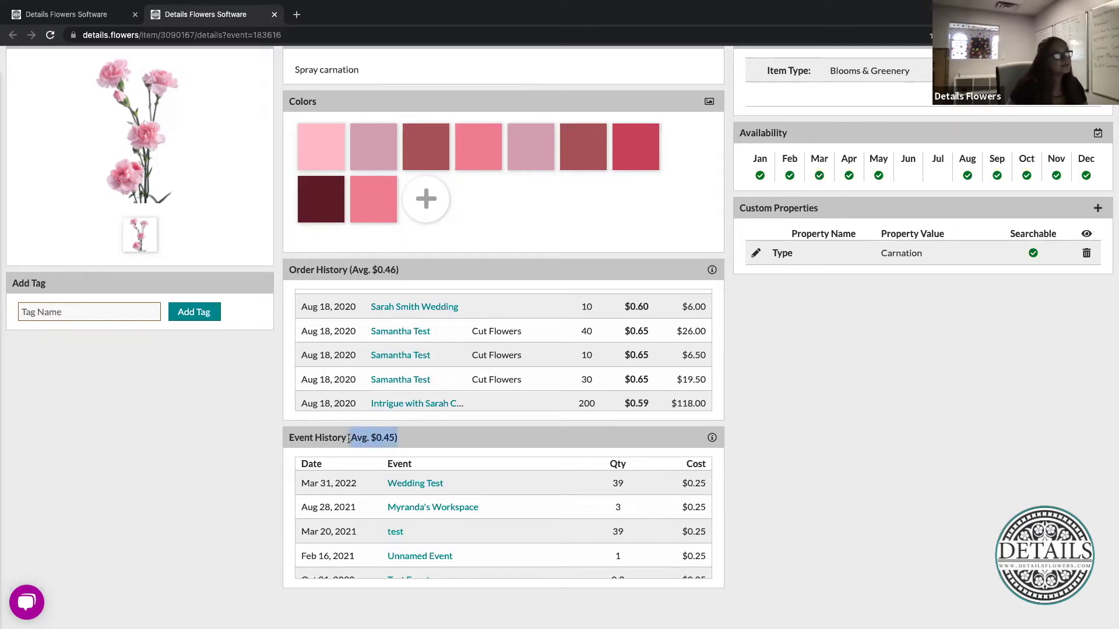
left_click(202, 422)
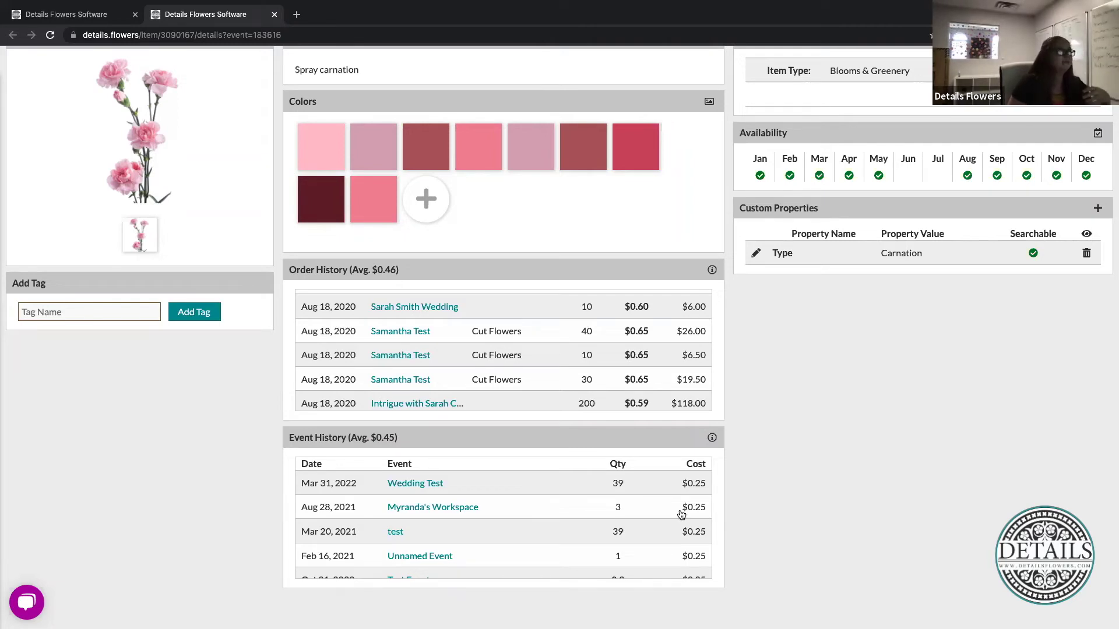
scroll(742, 509, "up", 1)
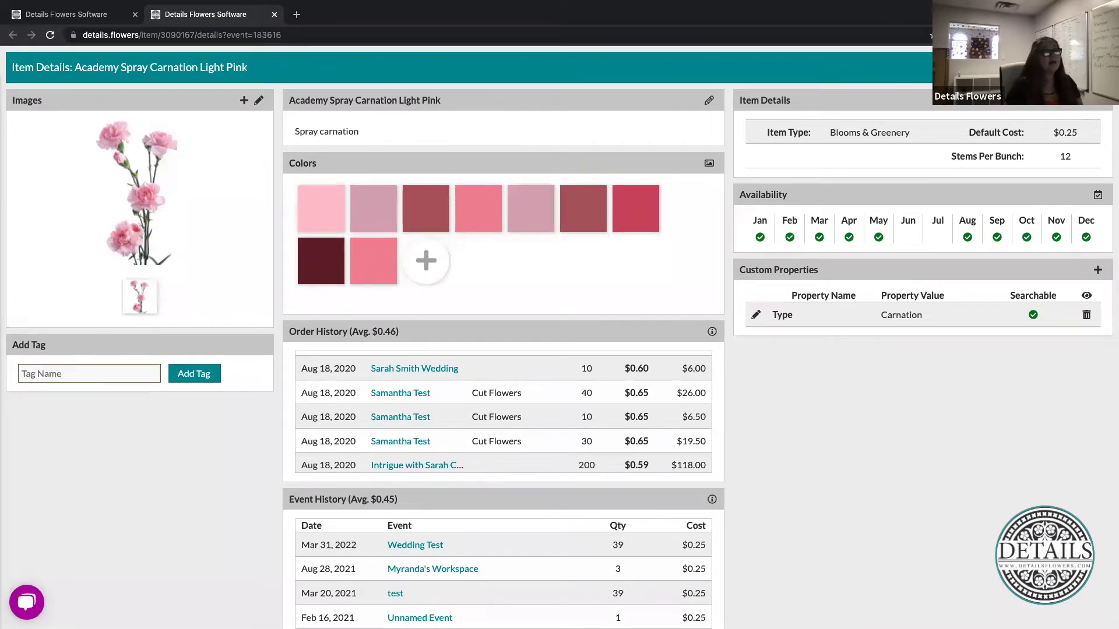
Step: Try to set the item's default cost to the company average of $0.46 and save the item details
left_click(1098, 100)
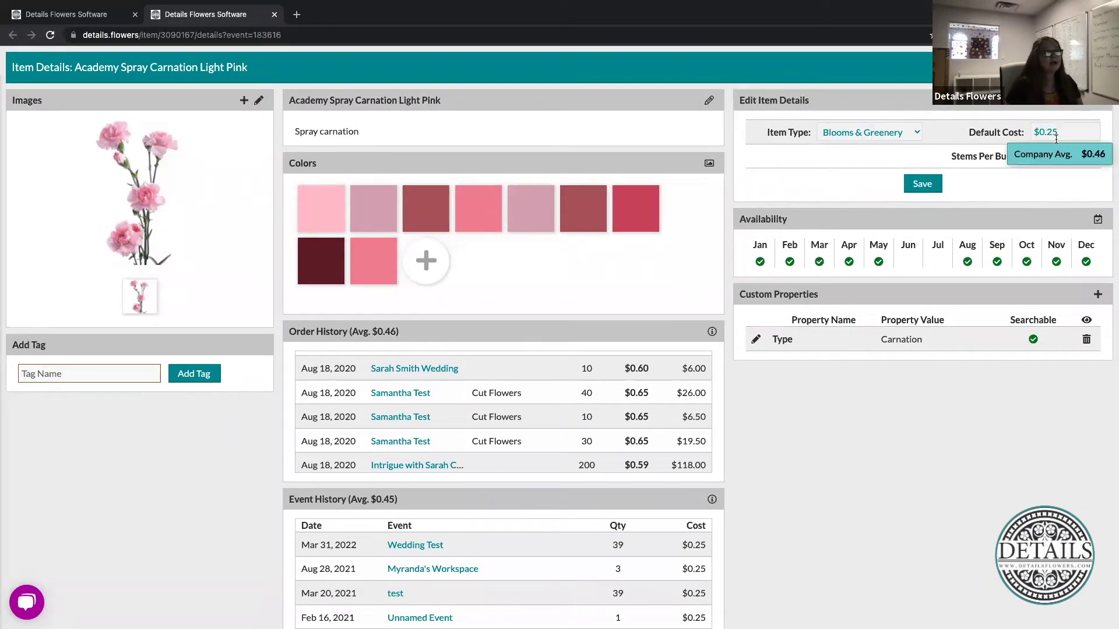
left_click(1061, 131)
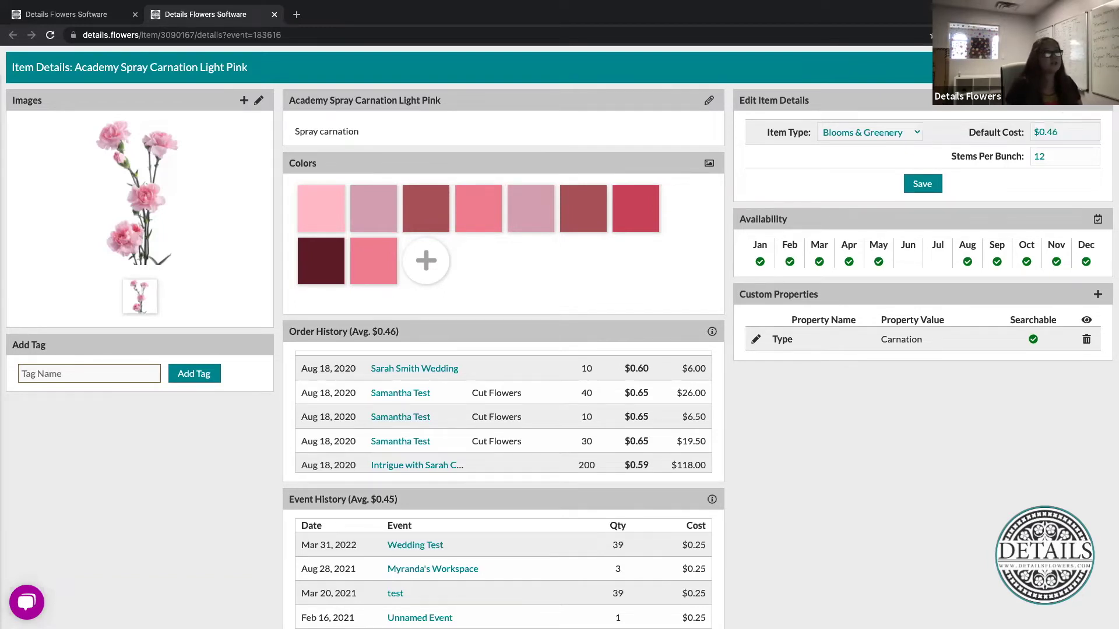
left_click(922, 184)
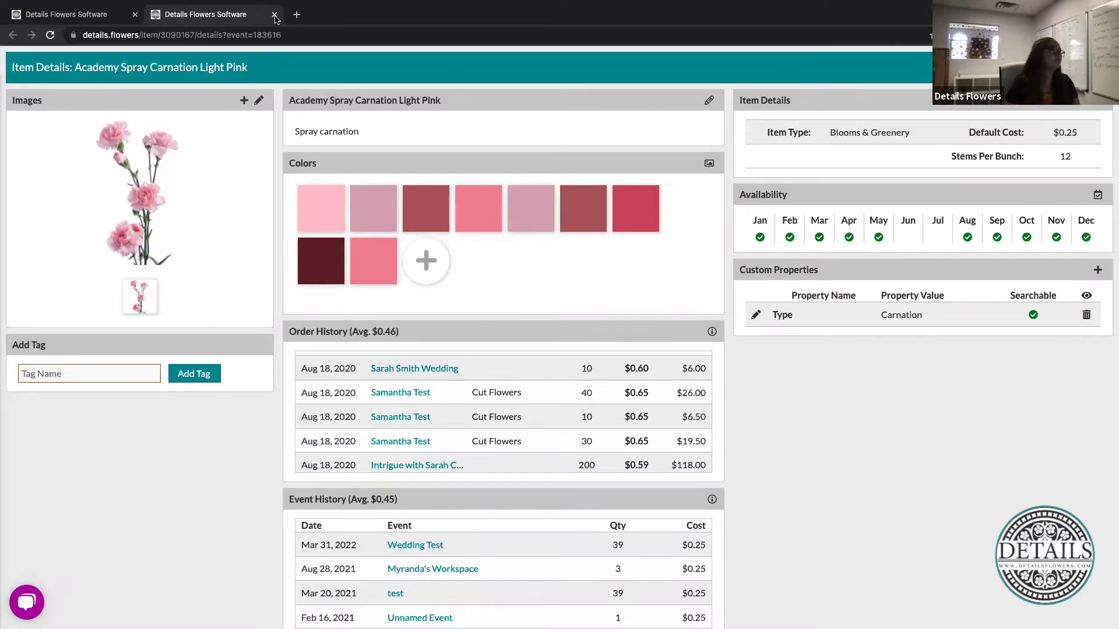
Step: Close the item details page and open the event's Proposal settings
mouse_move(278, 21)
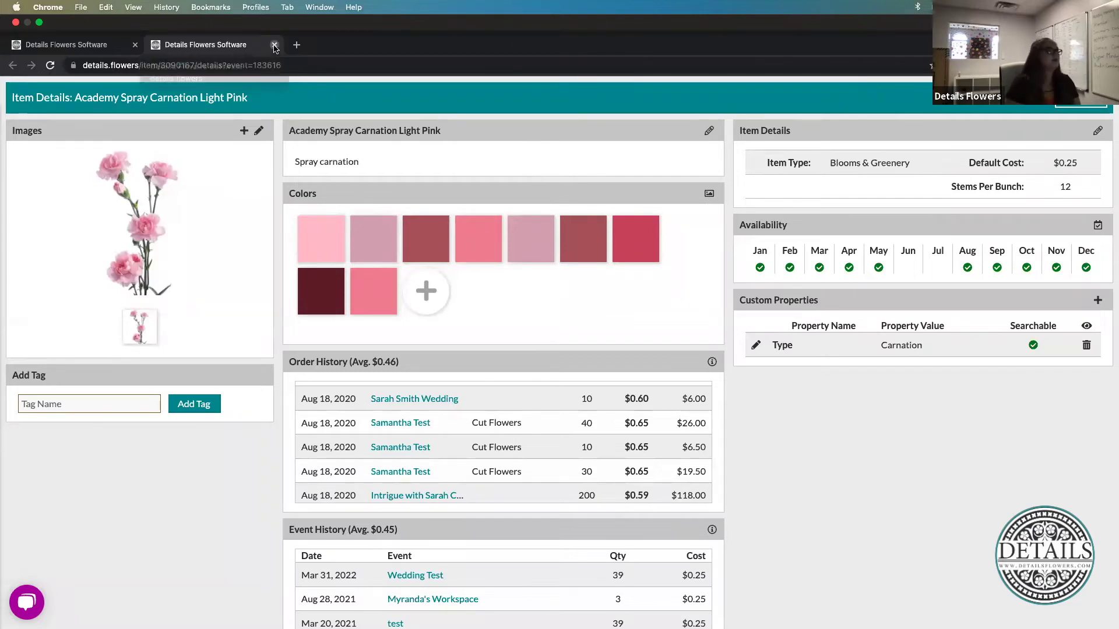
key("super+w")
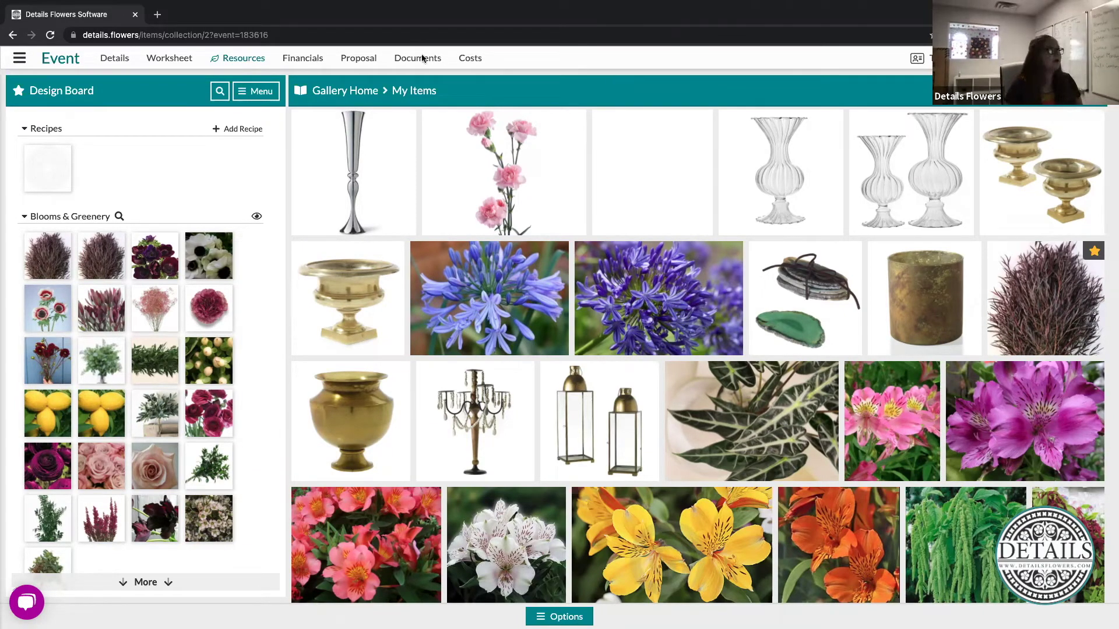
left_click(360, 61)
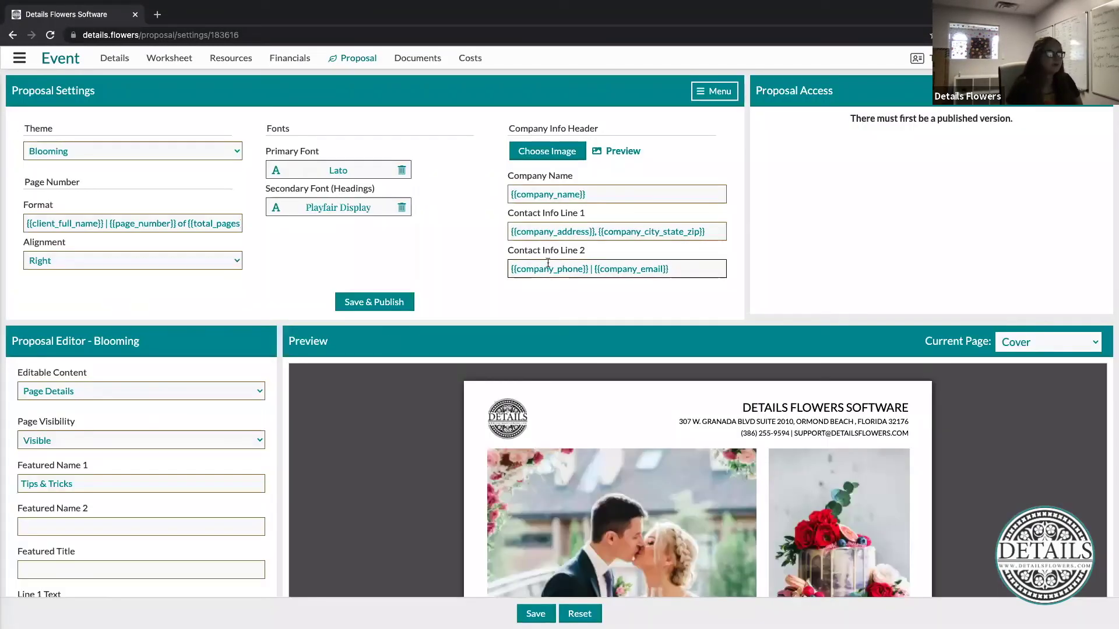
Step: Look over the Company Info Header fields in the Proposal settings, from the company name to both contact info lines
left_click_drag(589, 194, 508, 196)
left_click(475, 199)
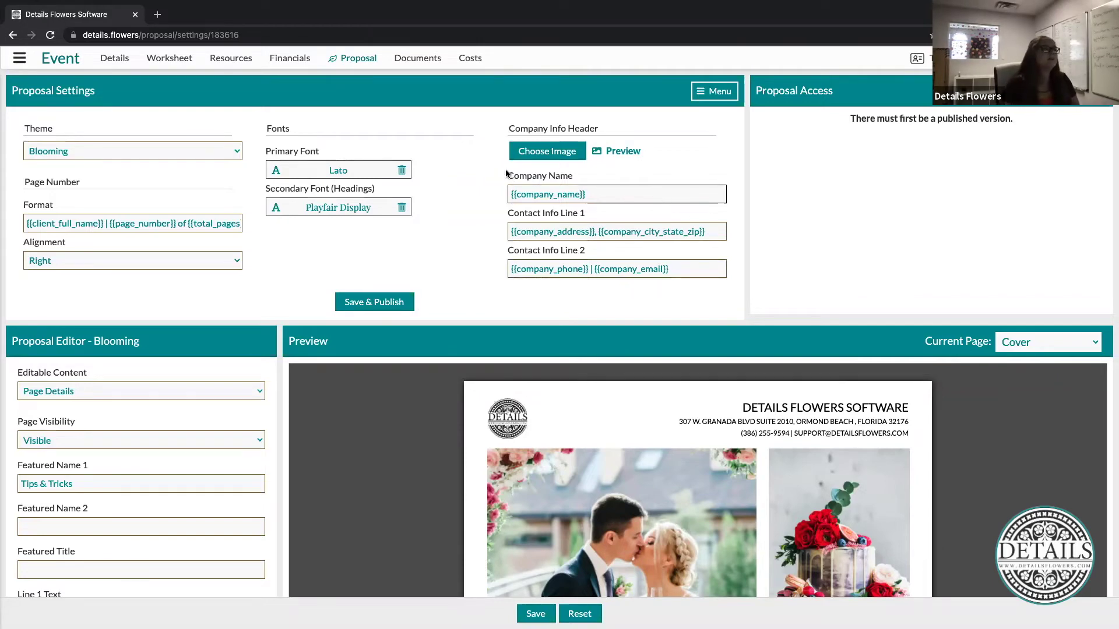
left_click_drag(498, 169, 685, 321)
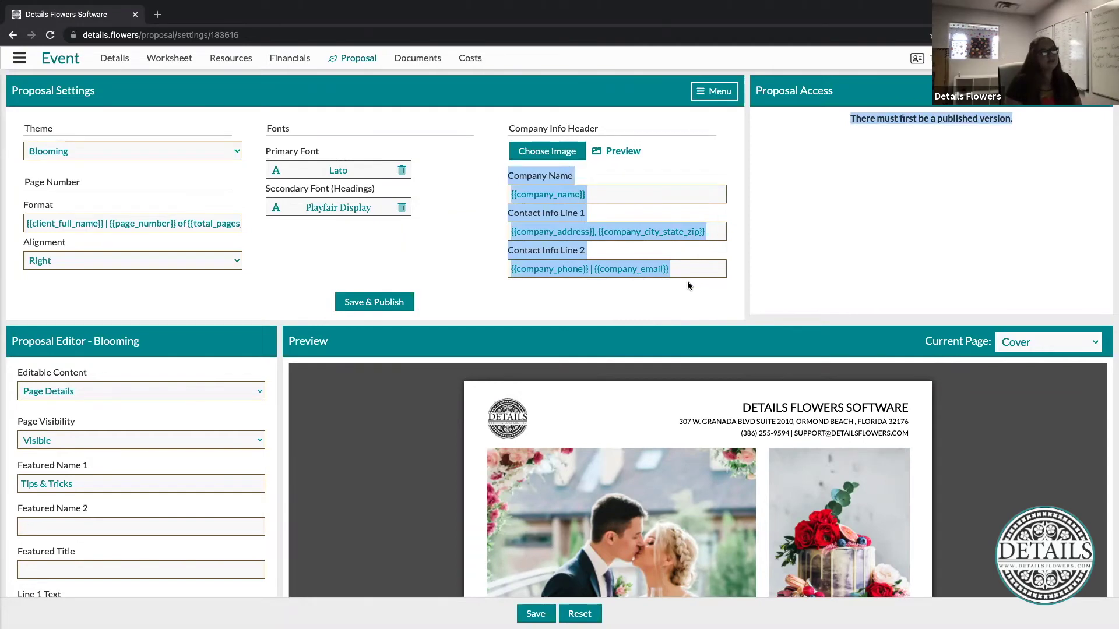
left_click(728, 419)
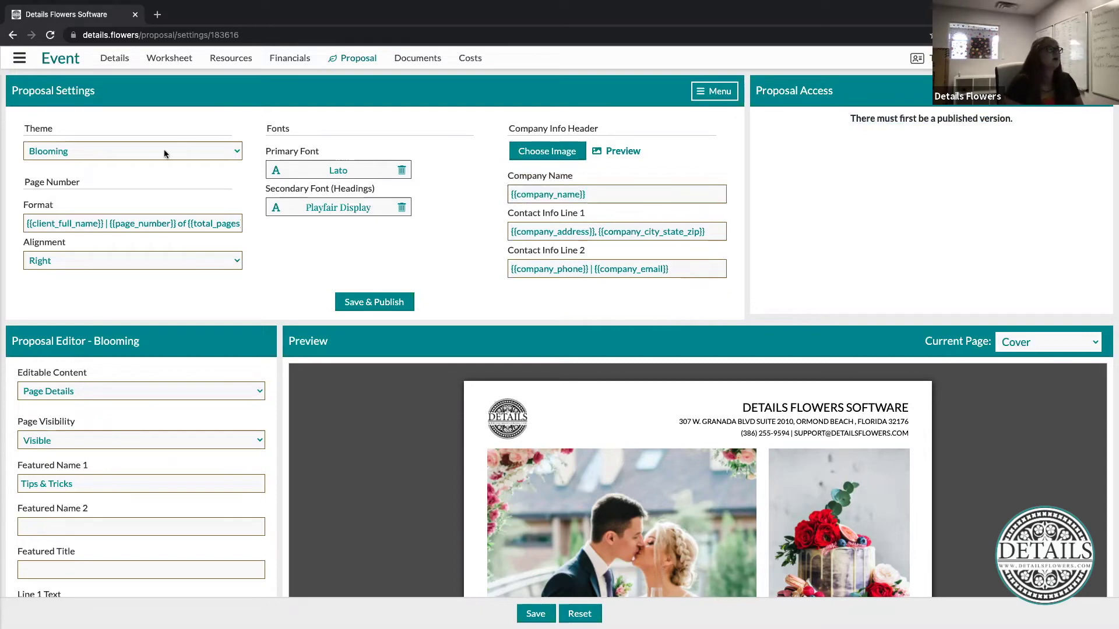
left_click(15, 63)
left_click(51, 215)
left_click(361, 241)
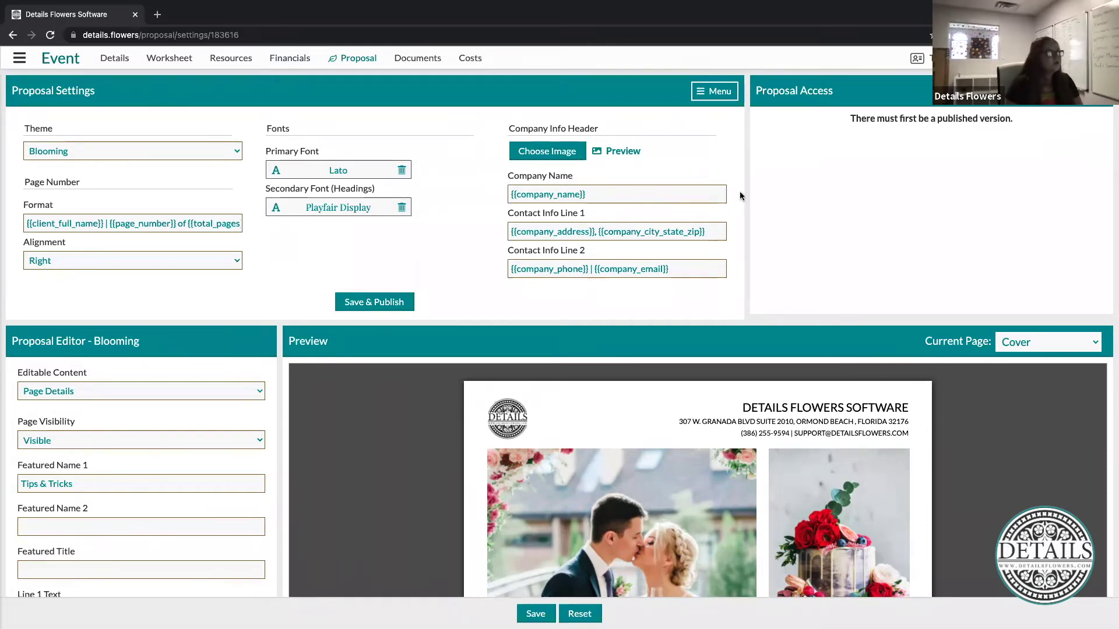
Step: Examine the phone and email placeholders in Contact Info Line 2 and the address placeholders in Contact Info Line 1
left_click_drag(675, 269, 505, 272)
left_click(491, 267)
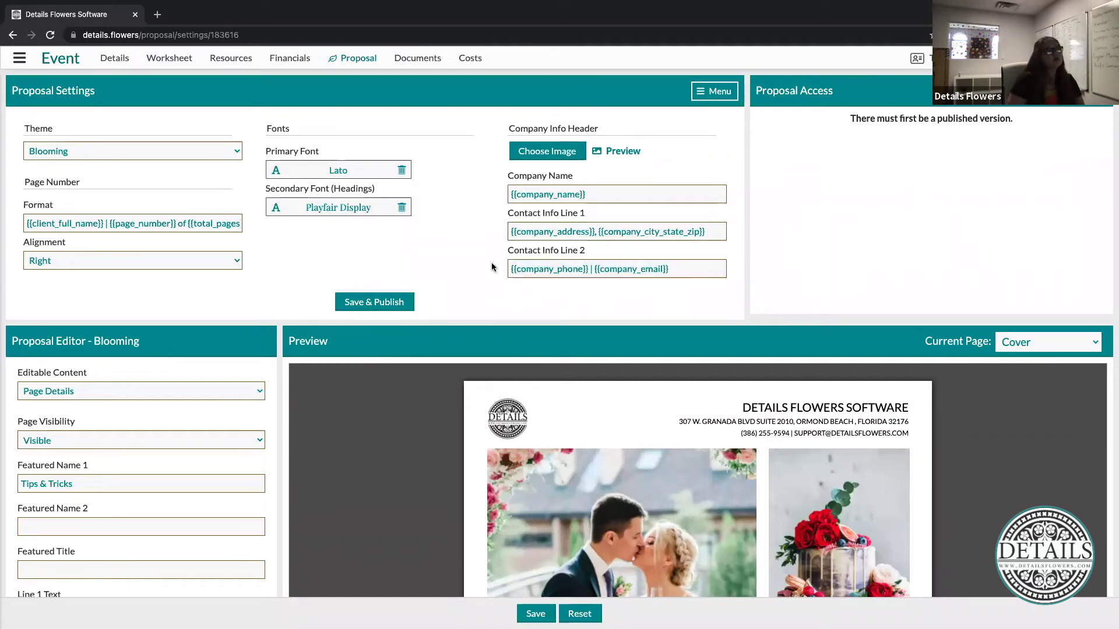
left_click_drag(670, 268, 593, 270)
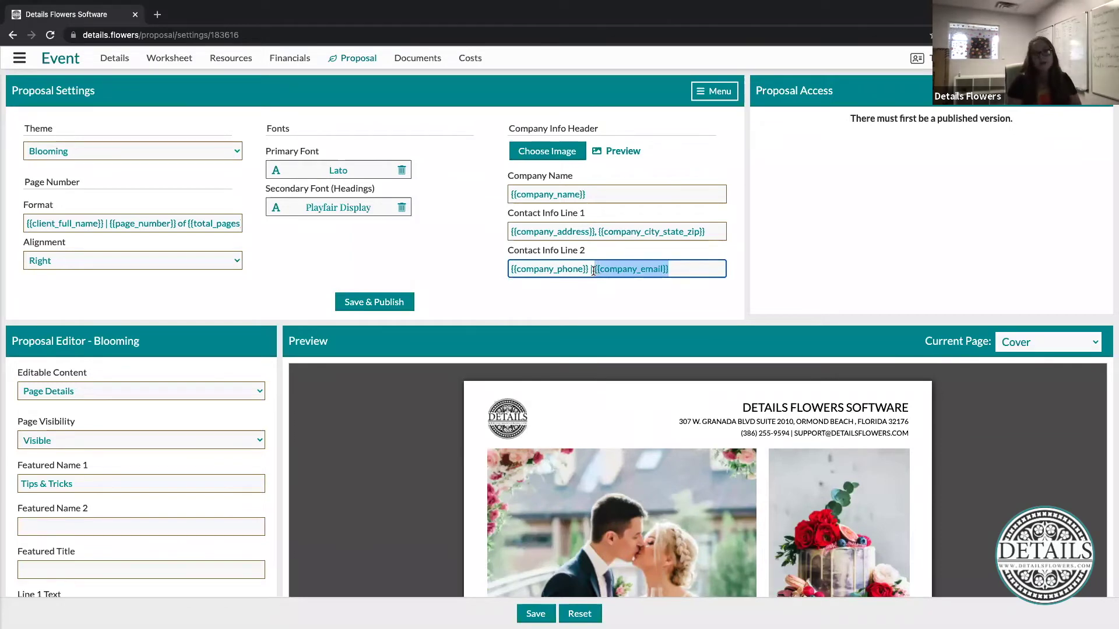
left_click(468, 249)
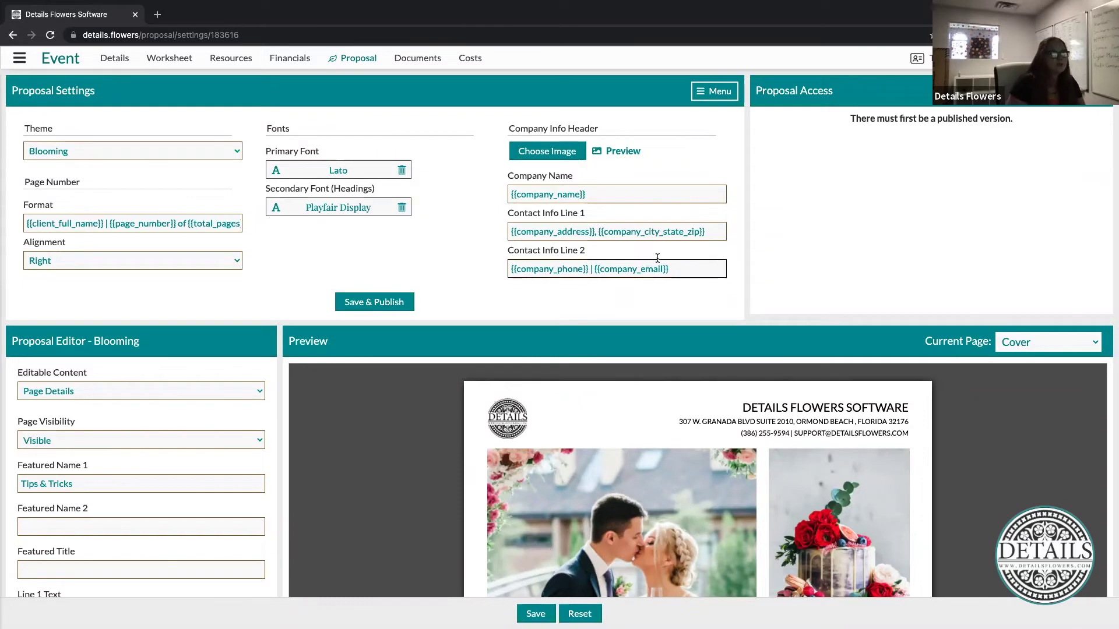
left_click_drag(708, 228, 504, 236)
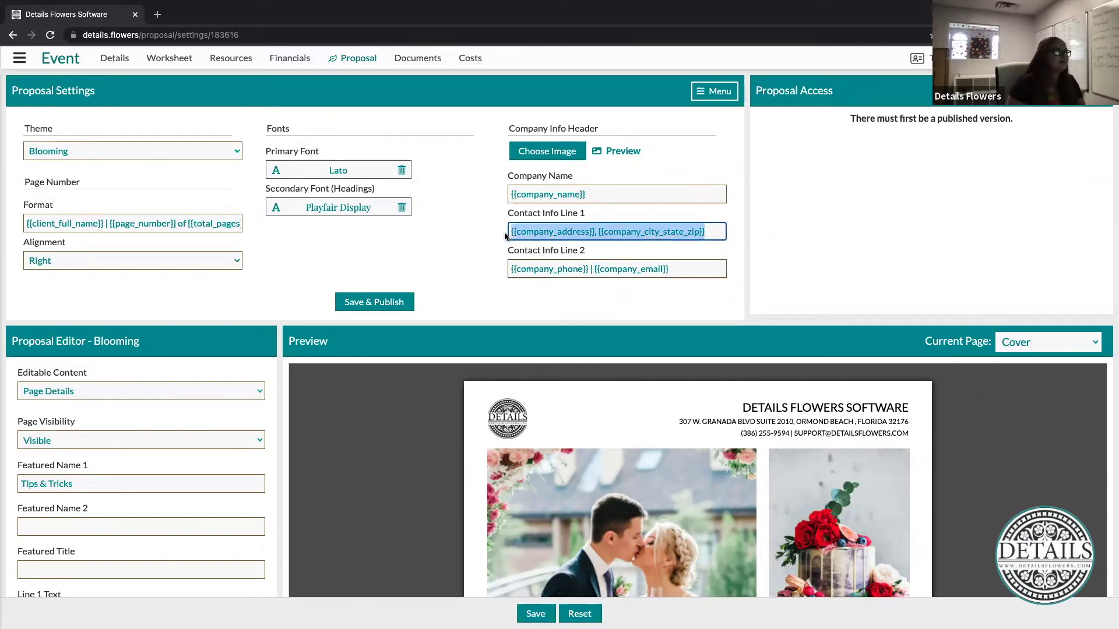
left_click(484, 236)
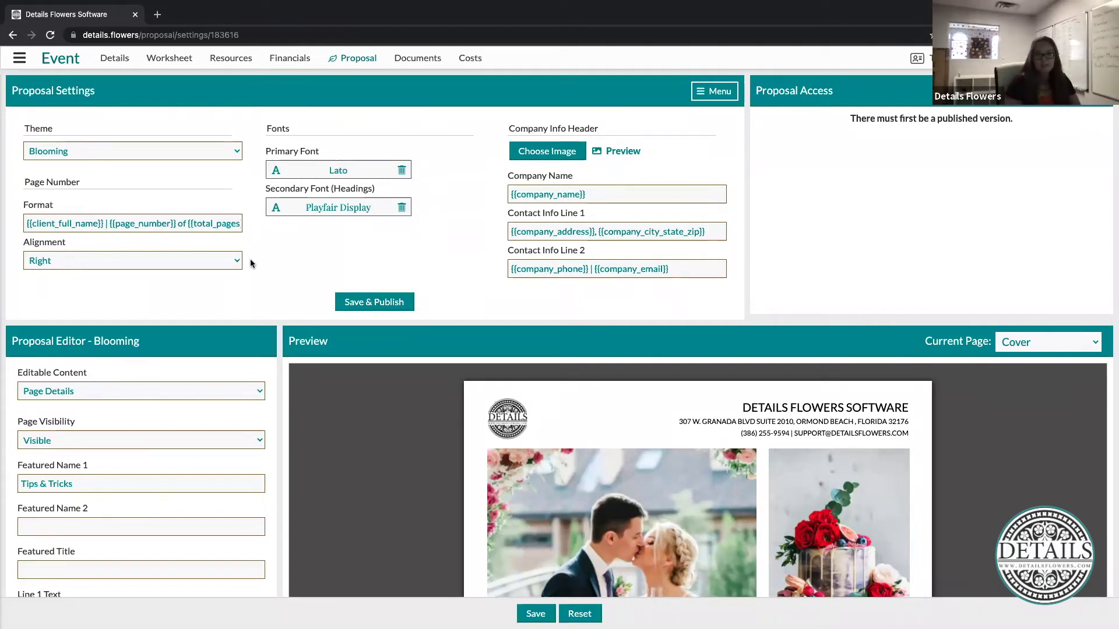
Step: Examine the client full name placeholder in the page number format and the placeholder in the Company Name field
left_click(41, 226)
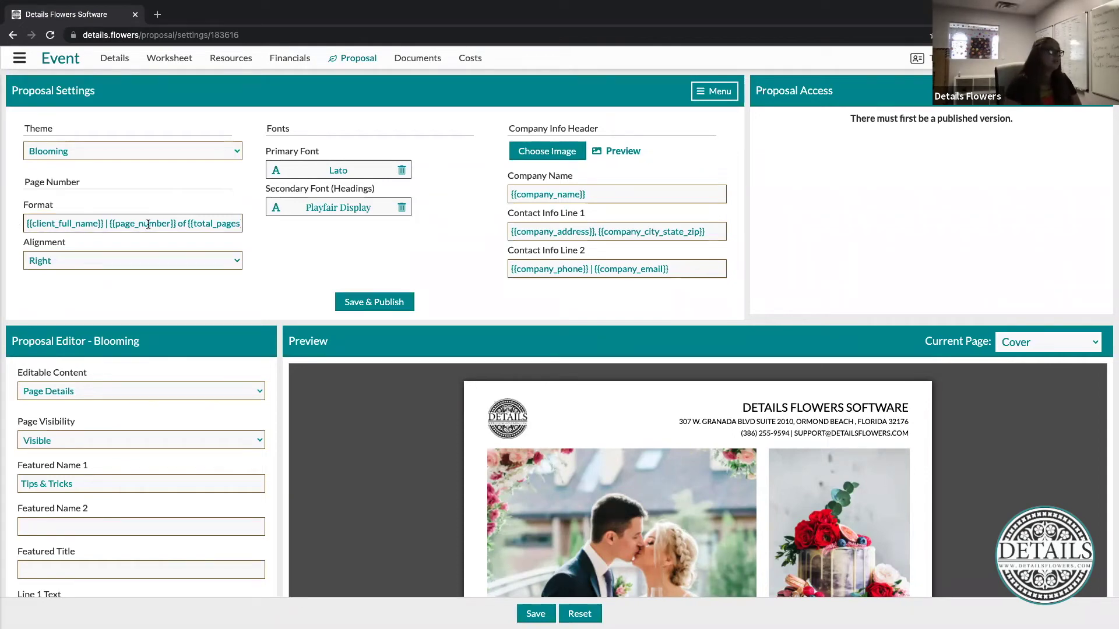
left_click_drag(104, 223, 23, 224)
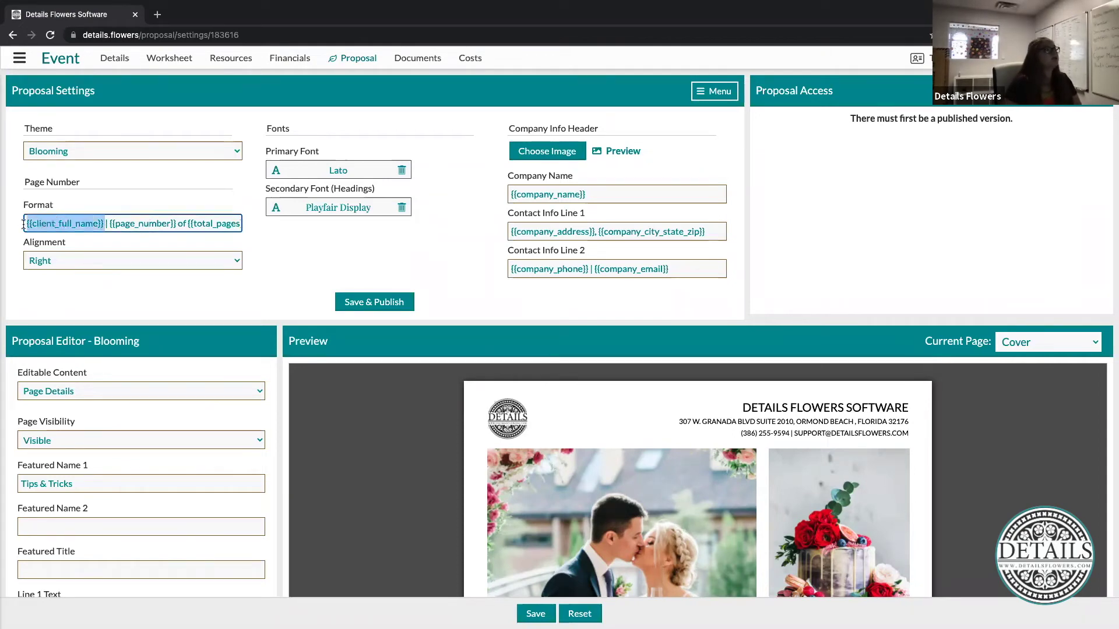
left_click(389, 235)
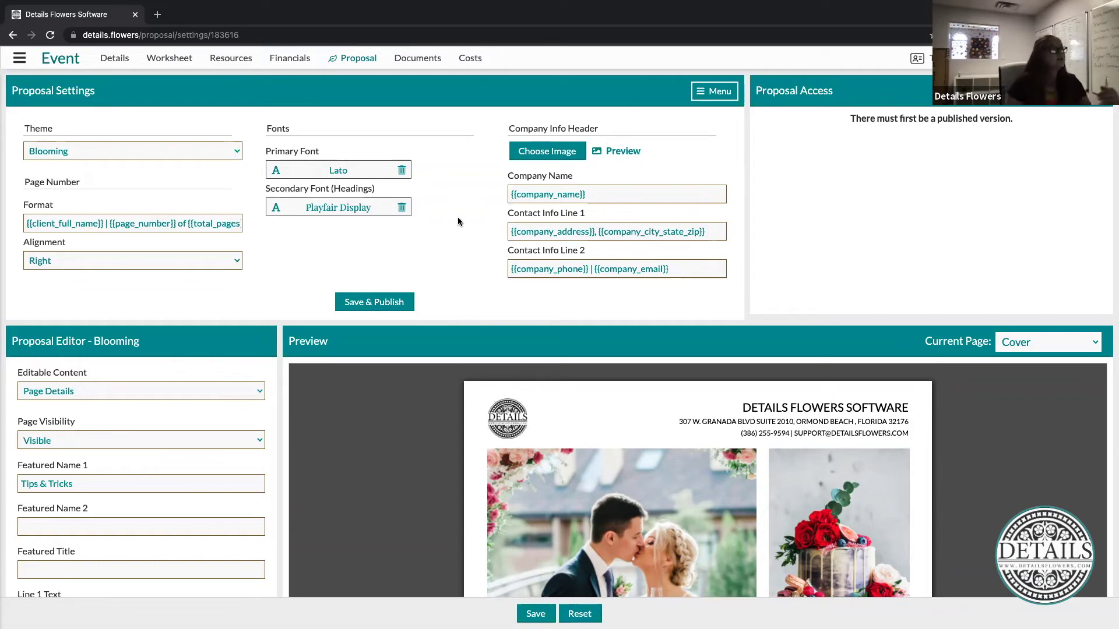
left_click(553, 212)
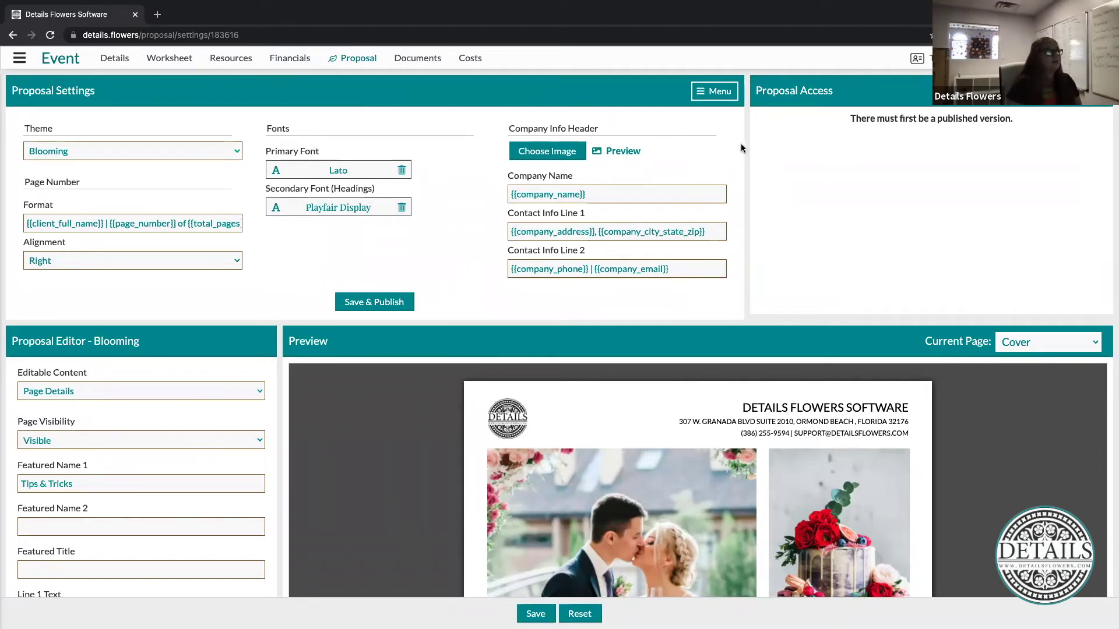
left_click_drag(588, 194, 481, 196)
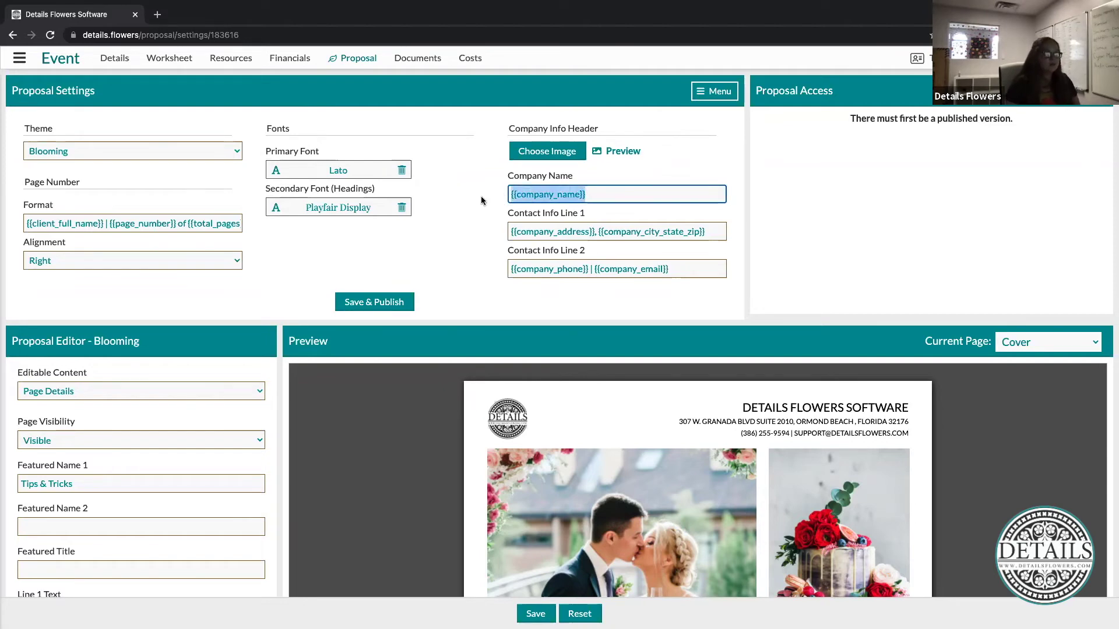
left_click(481, 196)
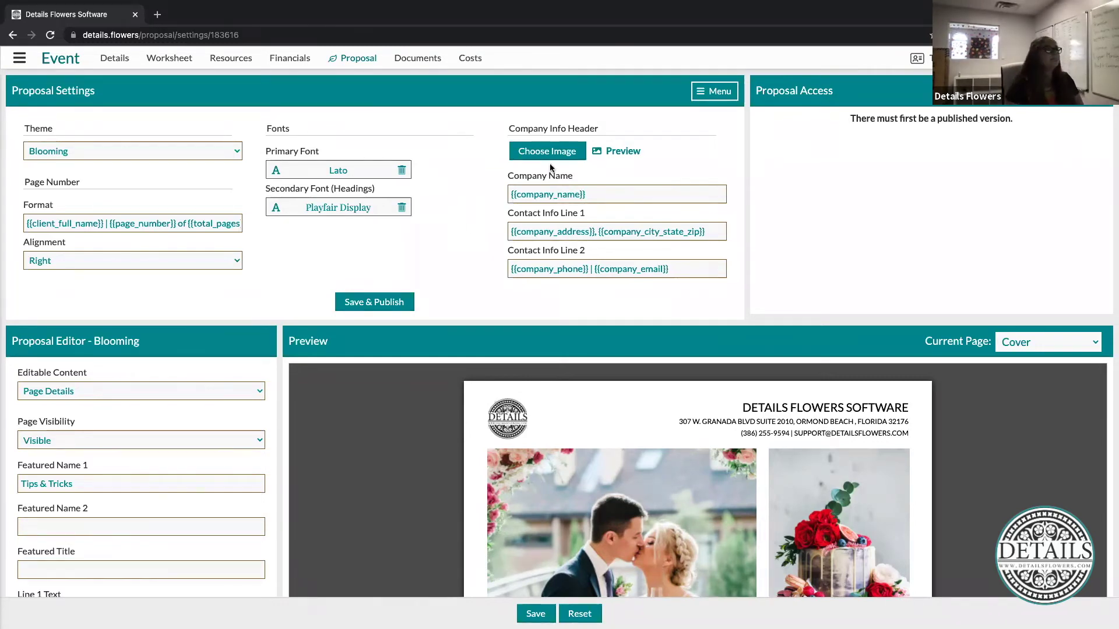
Step: In the event's Costs, add Babysbreath Burgundy as a substitution for Babysbreath Pink
left_click(467, 58)
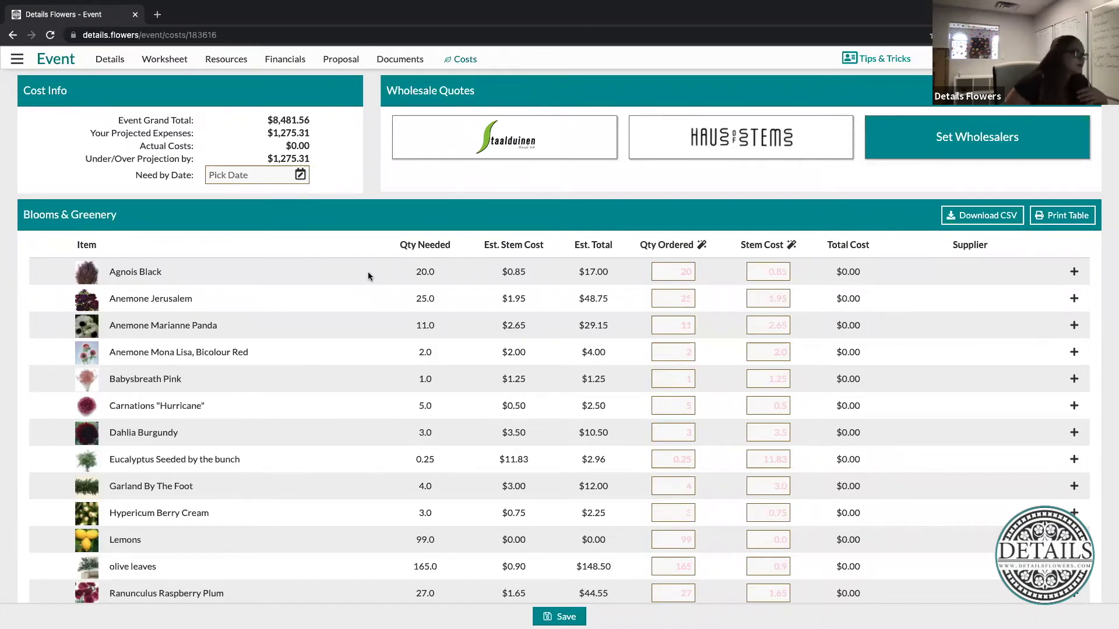
left_click(1073, 379)
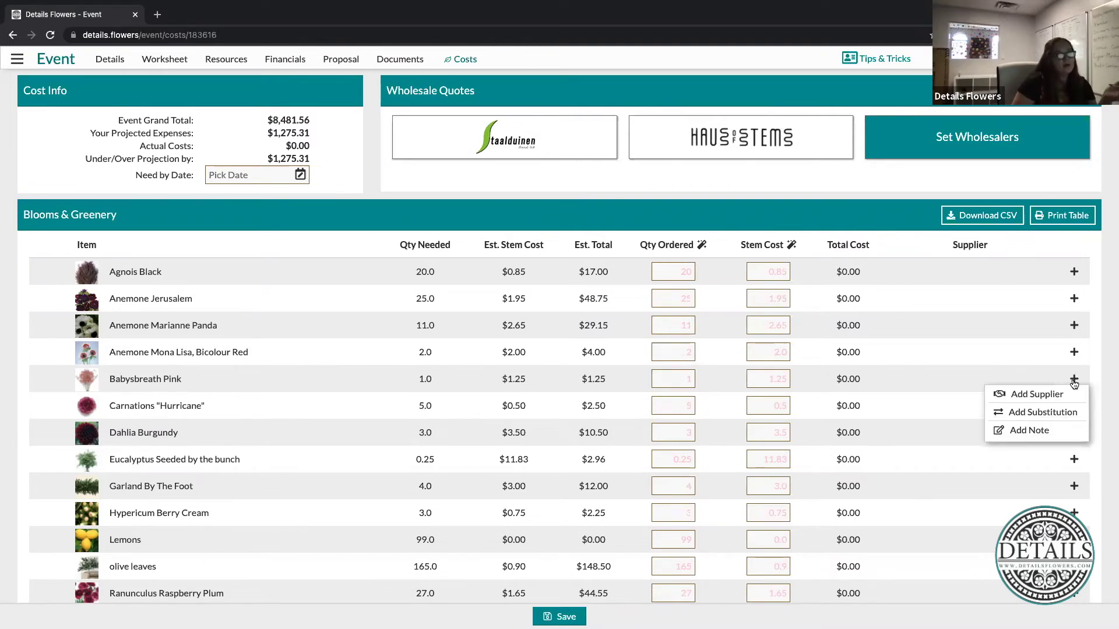
left_click(1035, 414)
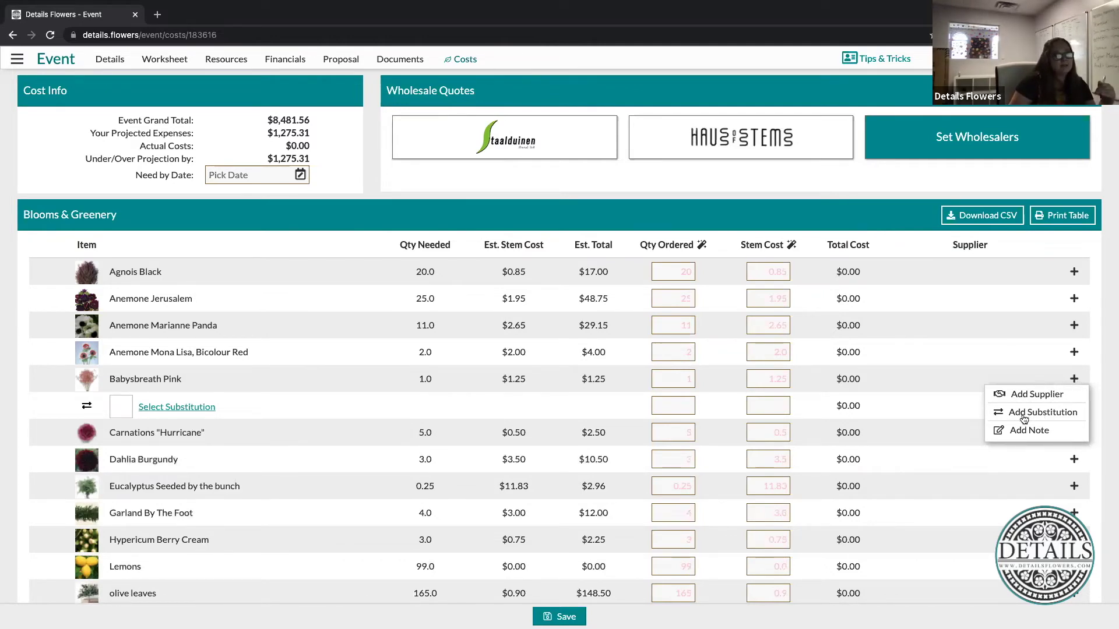
left_click(1103, 383)
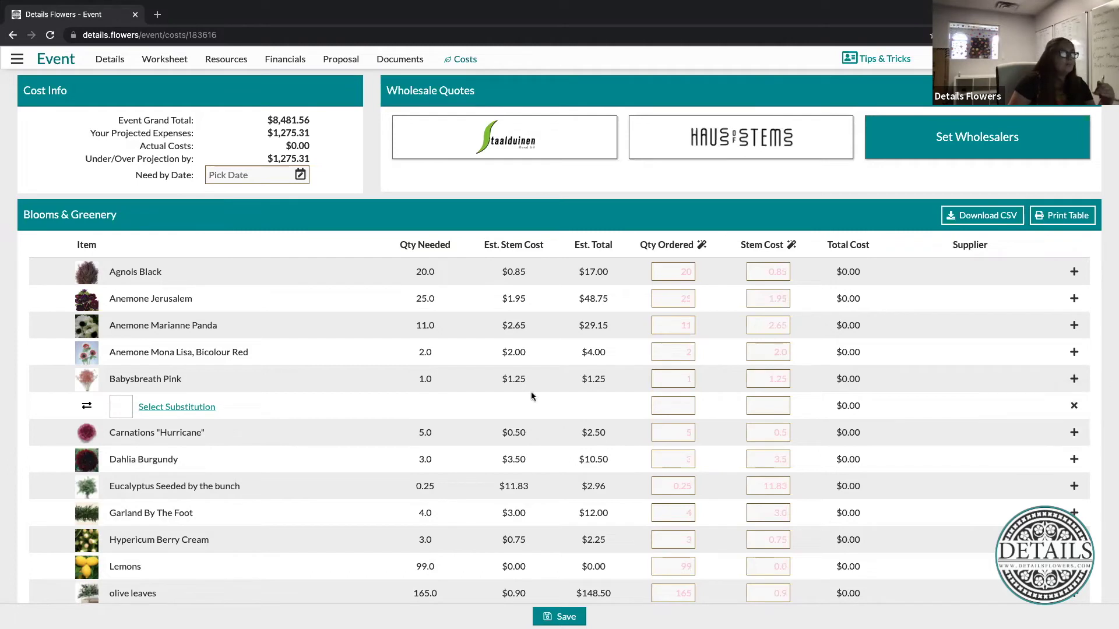
left_click(177, 408)
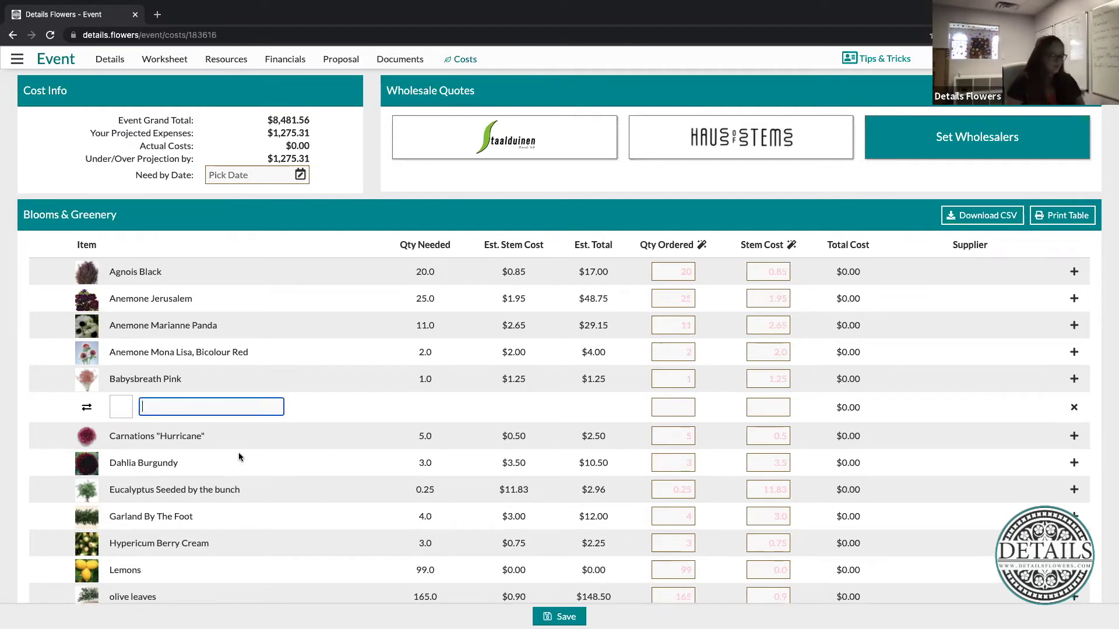
type("babys")
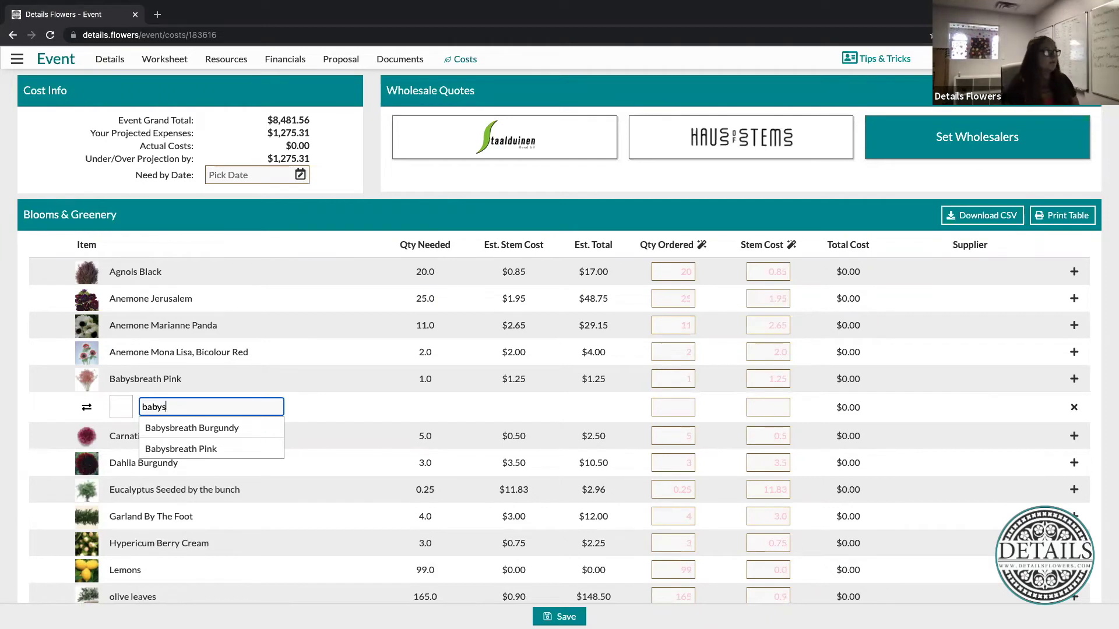
left_click(191, 428)
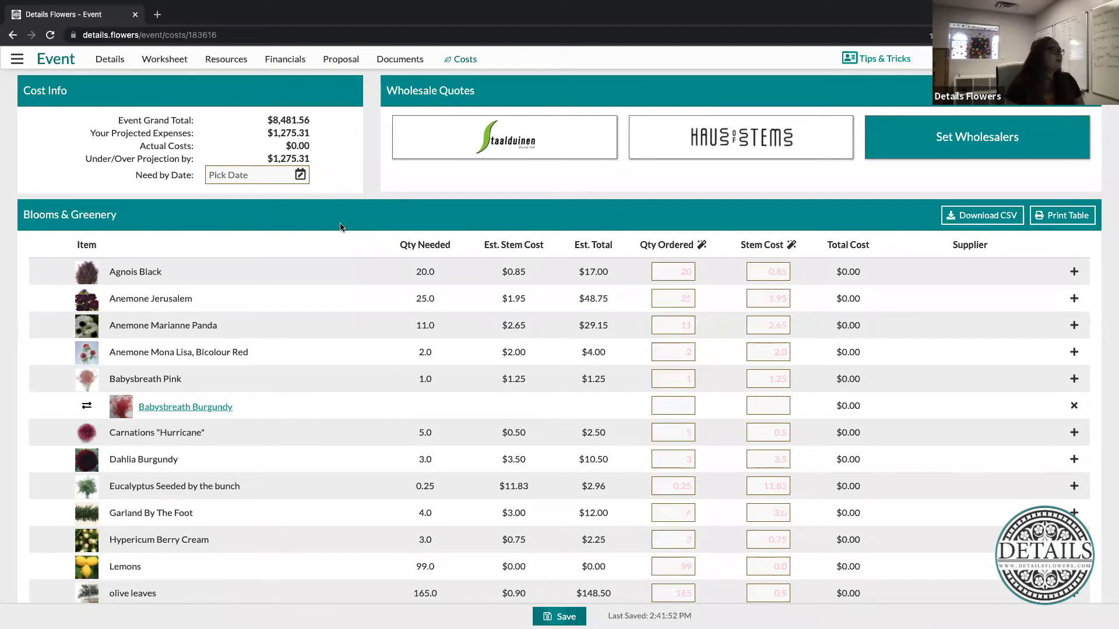
Step: Open the event's Recipe PDF and examine the Babysbreath Pink substitution note in the Focal Structures recipe
left_click(395, 61)
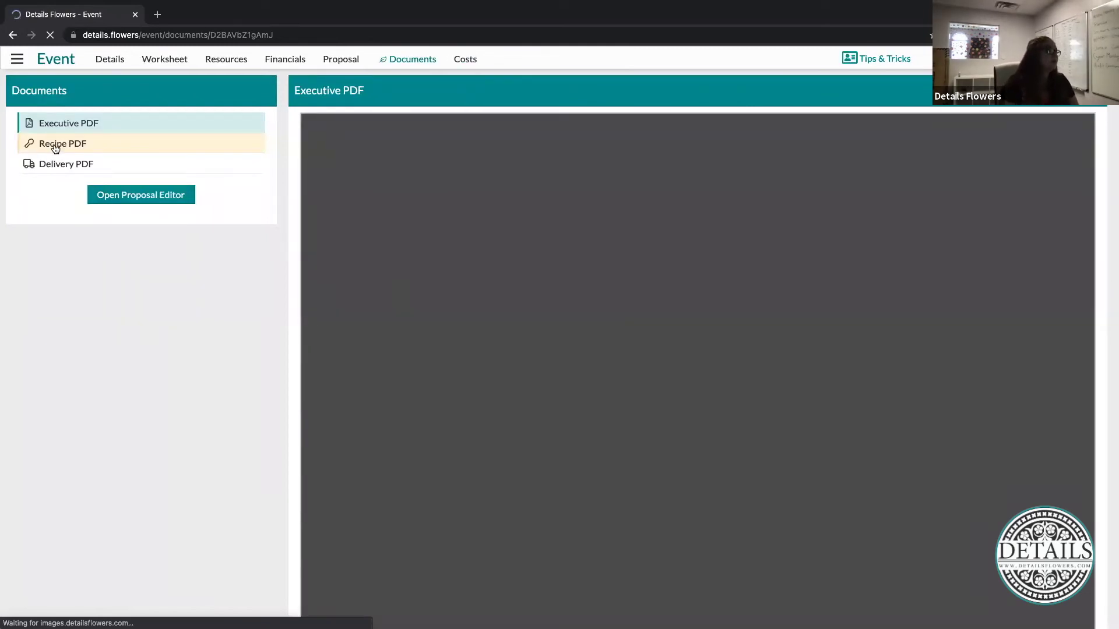
left_click(47, 147)
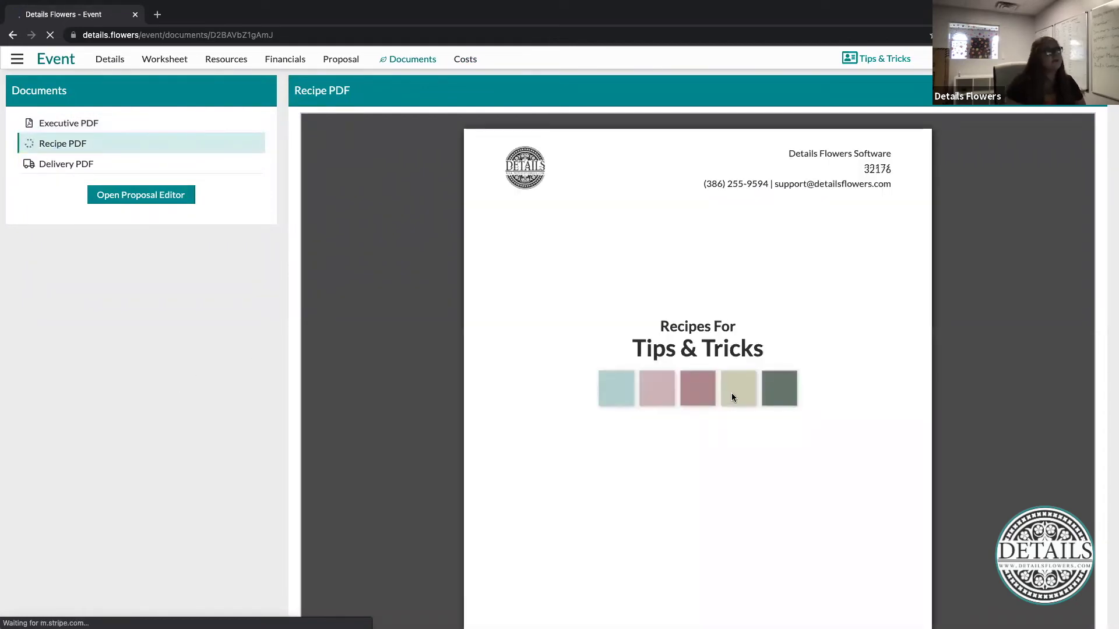
scroll(732, 393, "down", 10)
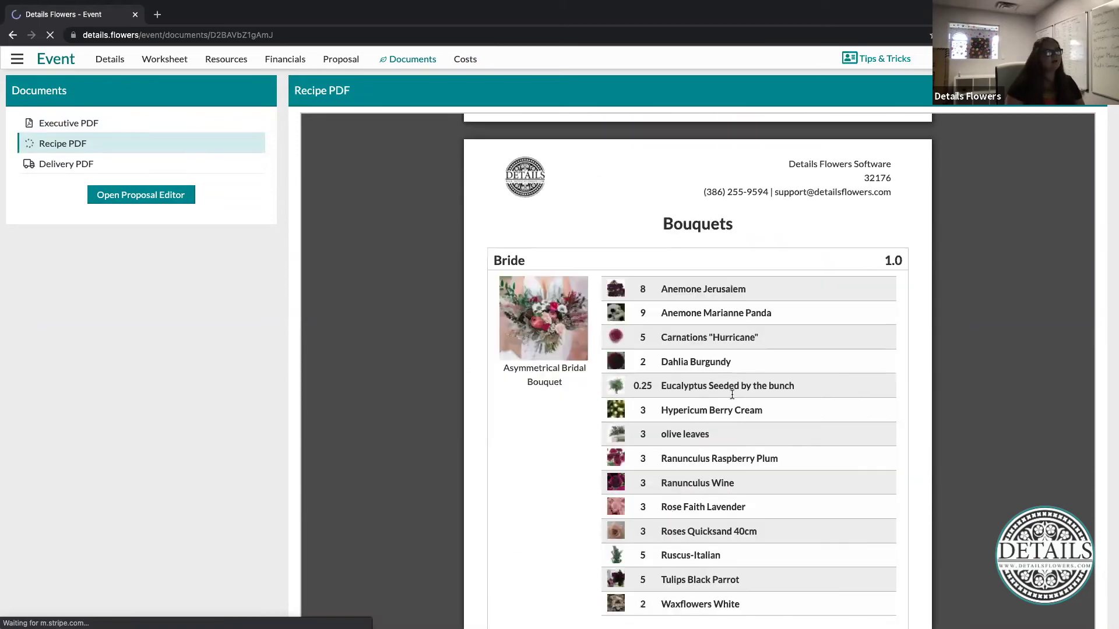
scroll(732, 395, "down", 9)
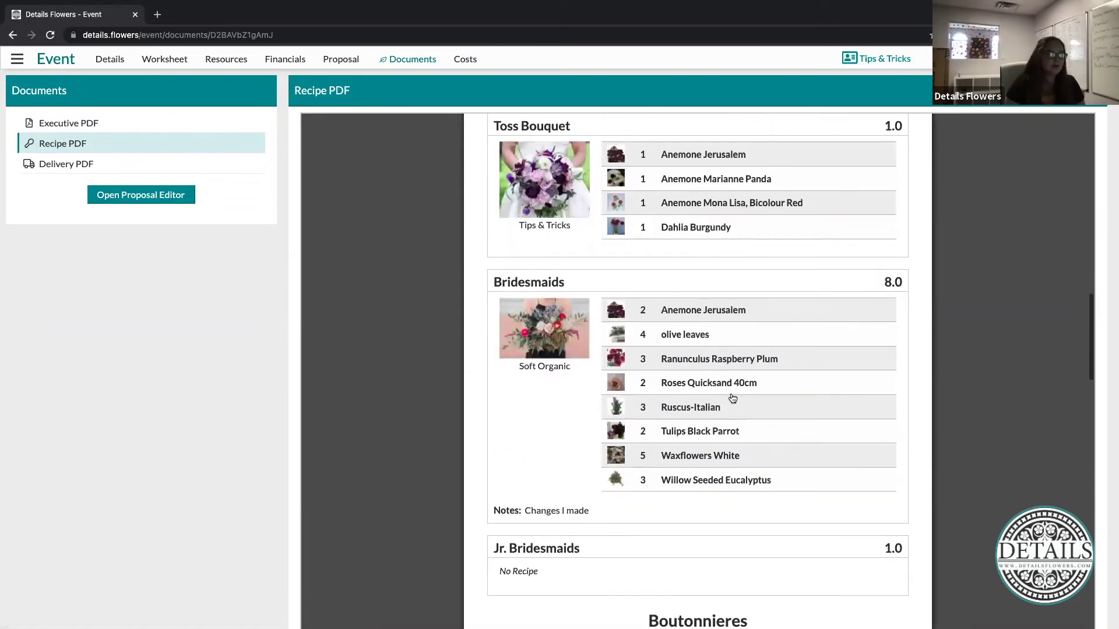
scroll(733, 398, "down", 10)
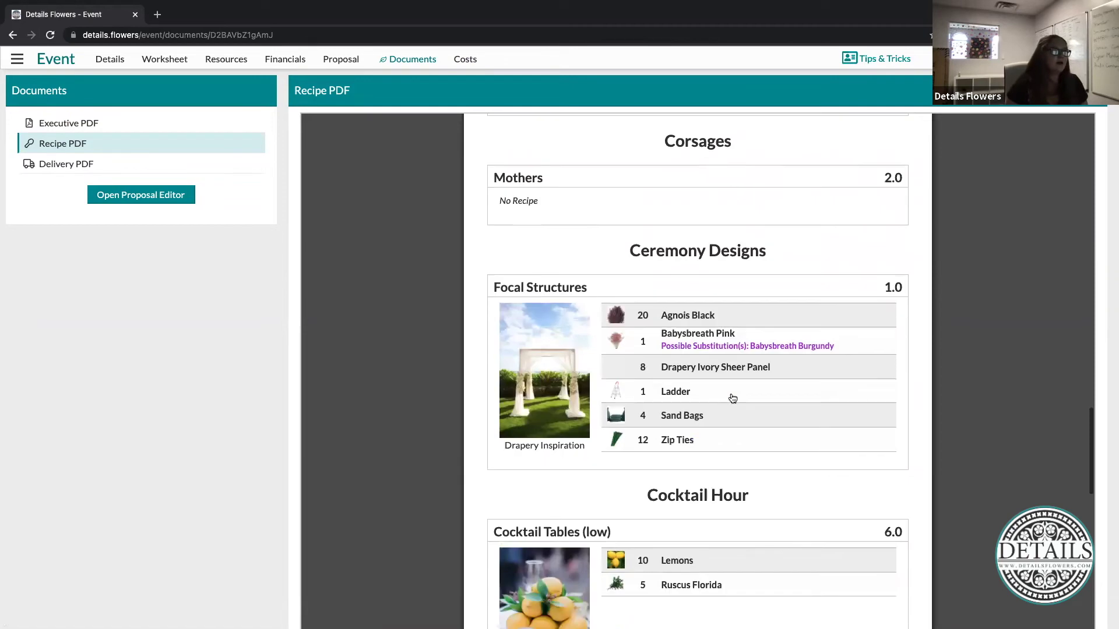
left_click_drag(660, 338, 740, 338)
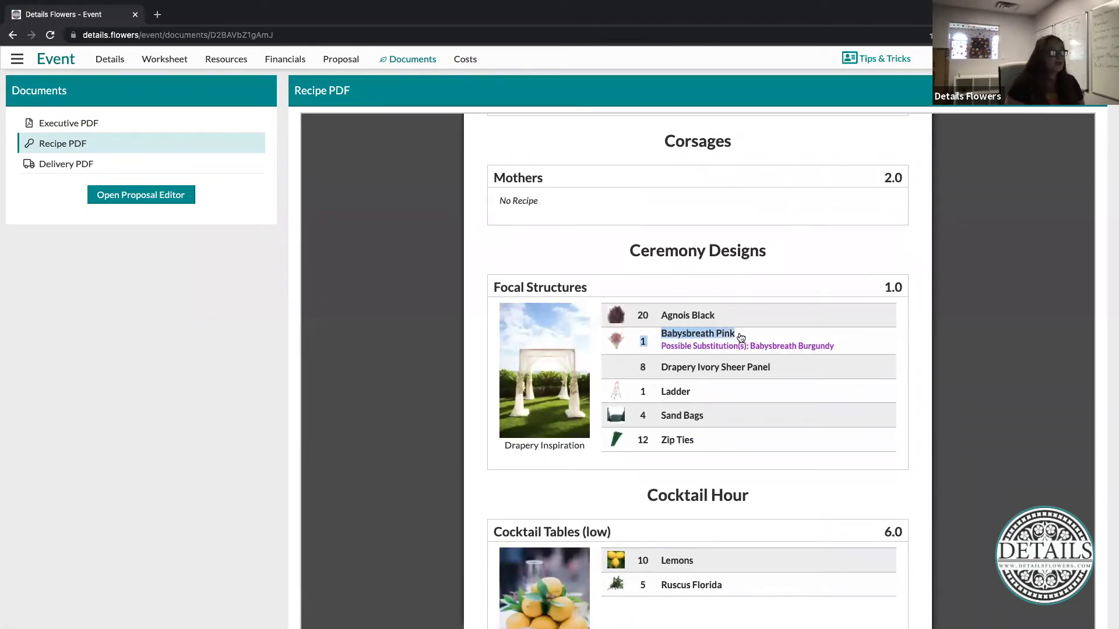
left_click(1025, 294)
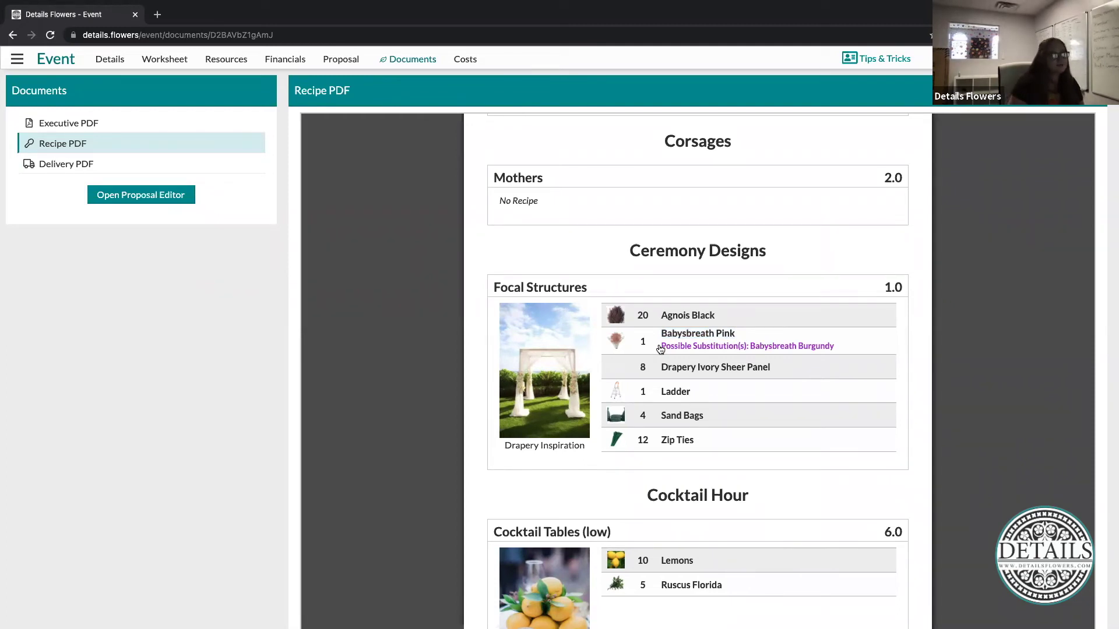
left_click_drag(657, 338, 747, 338)
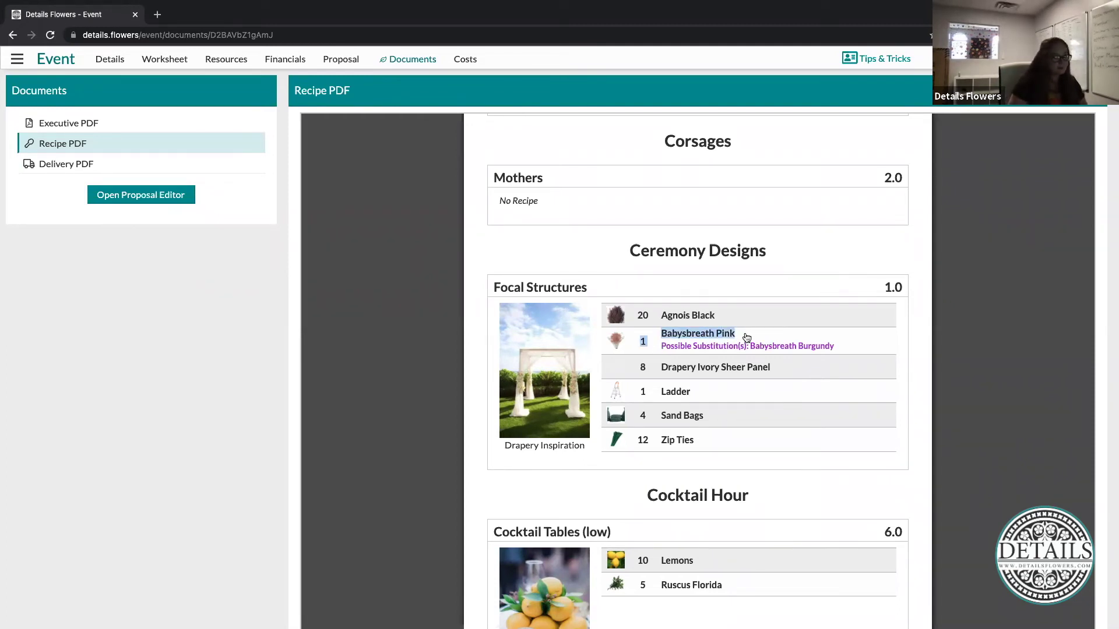
left_click(701, 352)
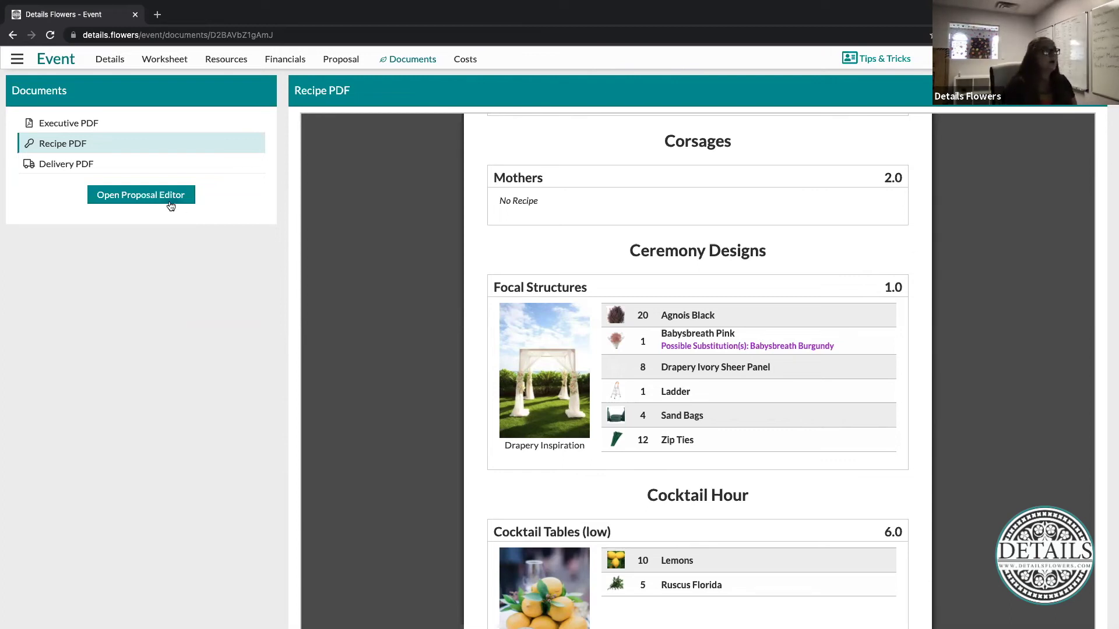
Step: View the Executive PDF, and read the Delivery PDF from the event details through the delivery checklist to the Delivery Confirmation
left_click(64, 126)
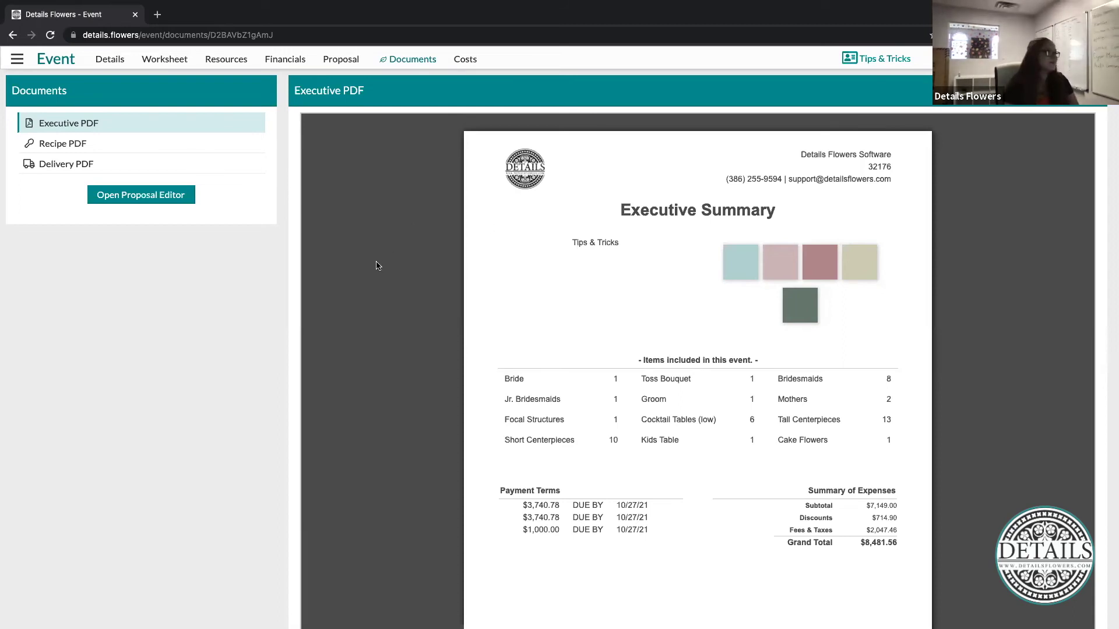
left_click(62, 165)
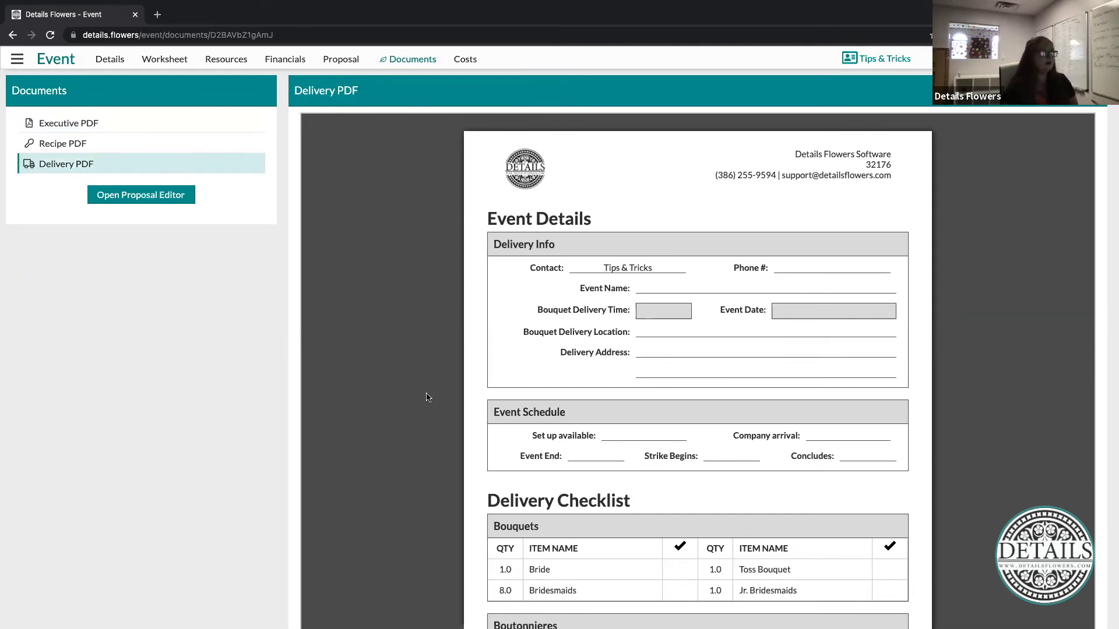
scroll(389, 395, "down", 2)
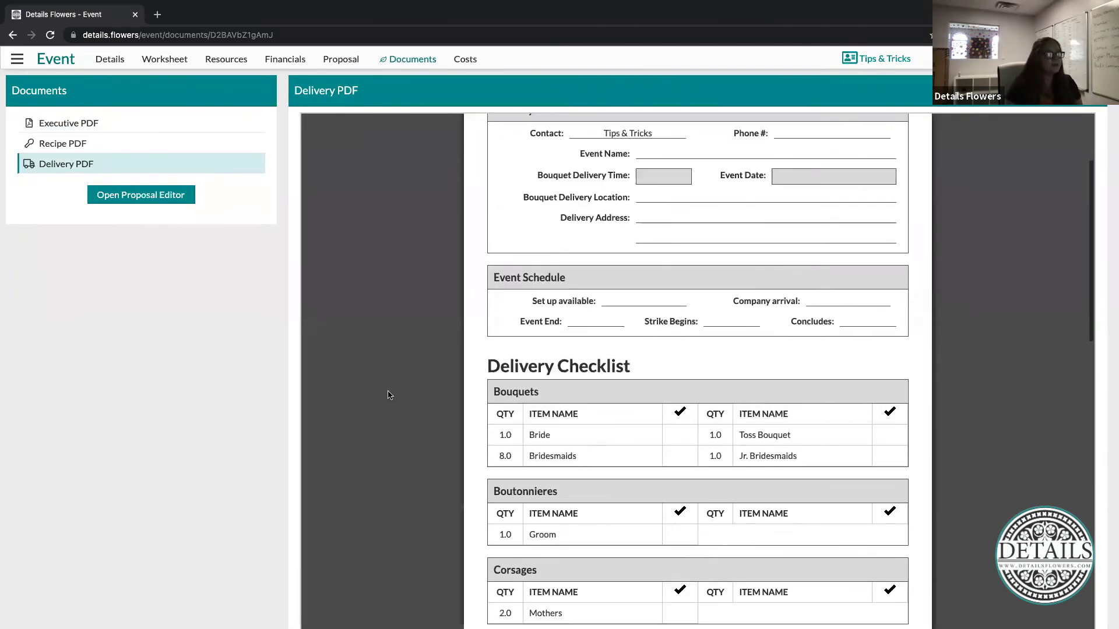
scroll(388, 395, "down", 2)
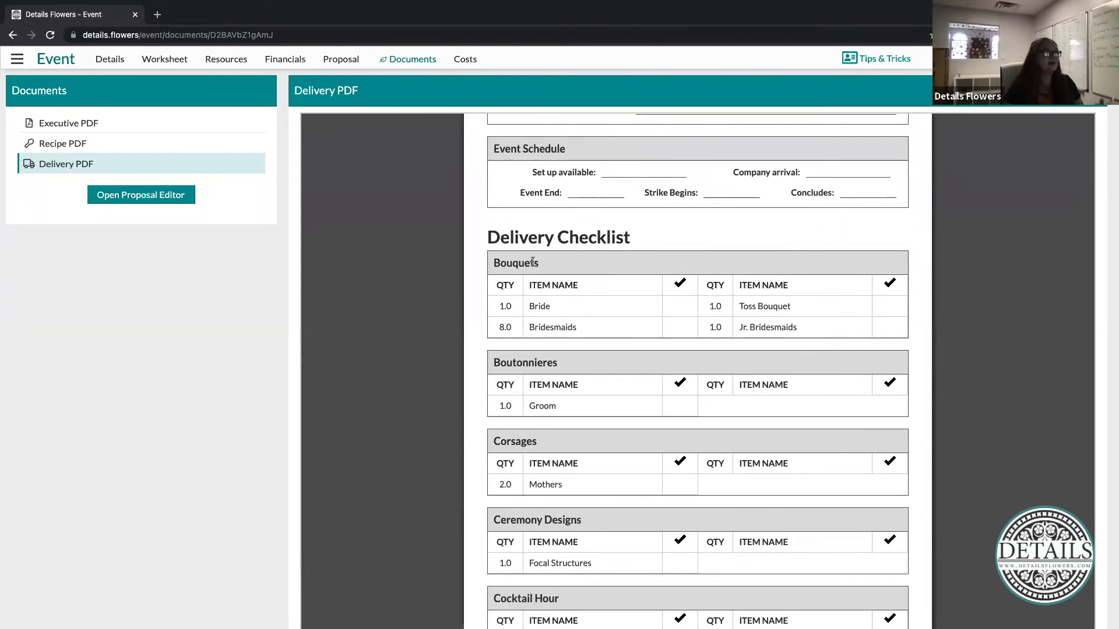
scroll(657, 280, "down", 3)
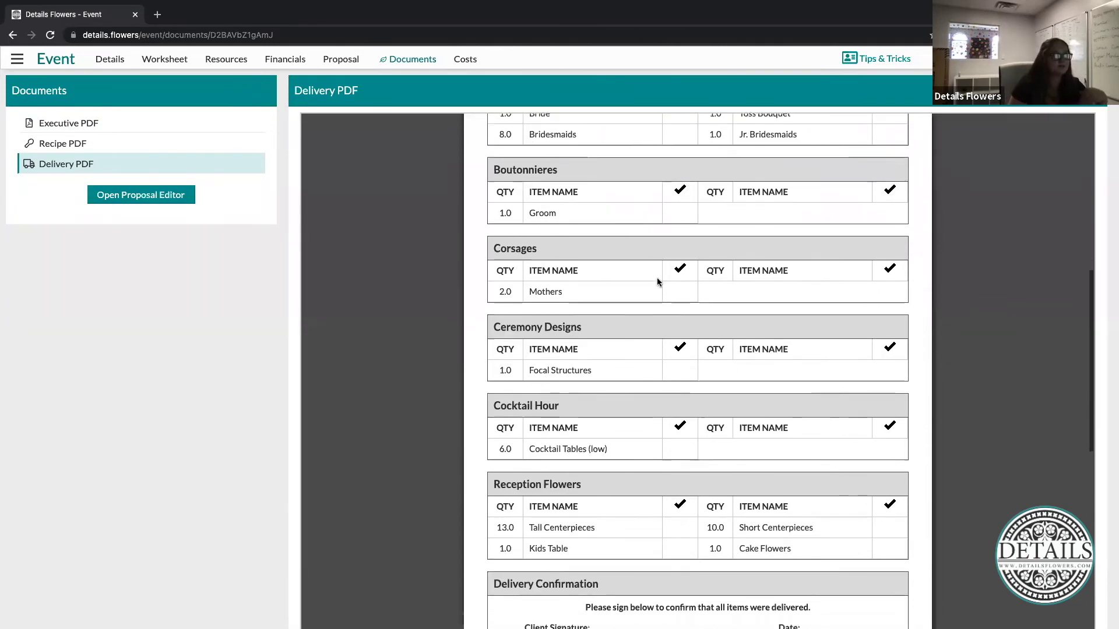
scroll(656, 277, "down", 1)
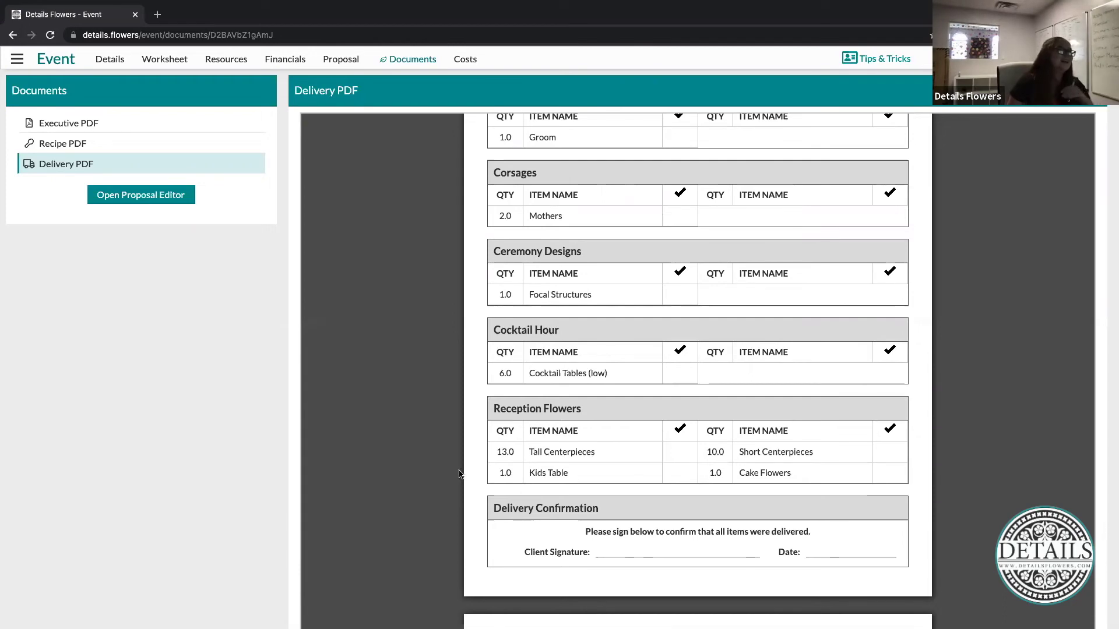
Step: Examine the Pick-Up Checklist and the Company Representative sign-off in the Delivery PDF, and return to its first page
scroll(459, 474, "down", 8)
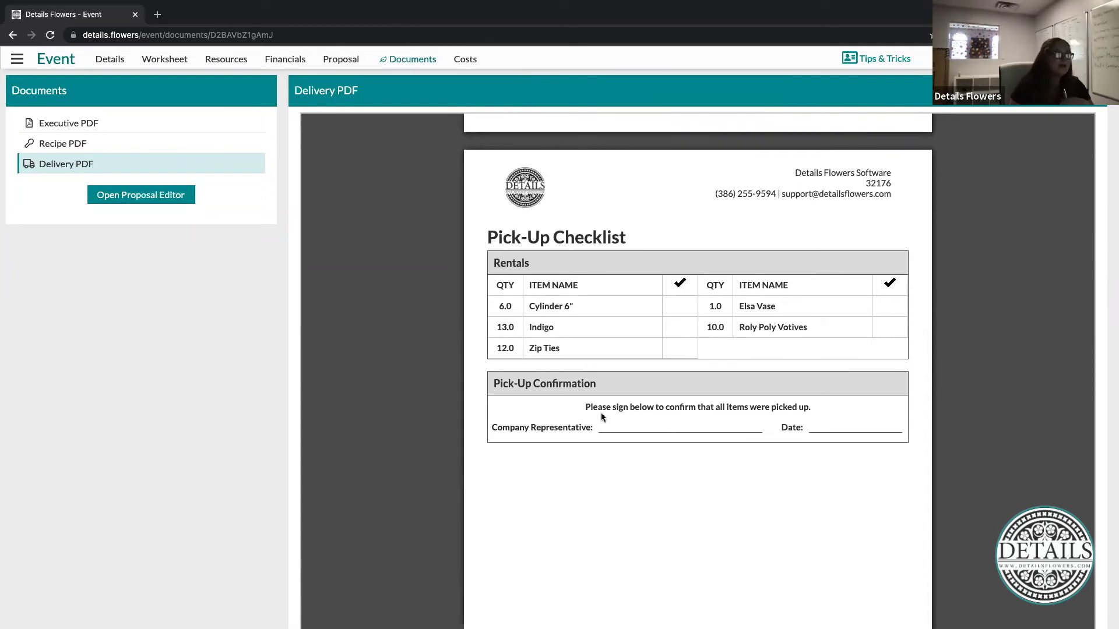
left_click_drag(491, 431, 606, 431)
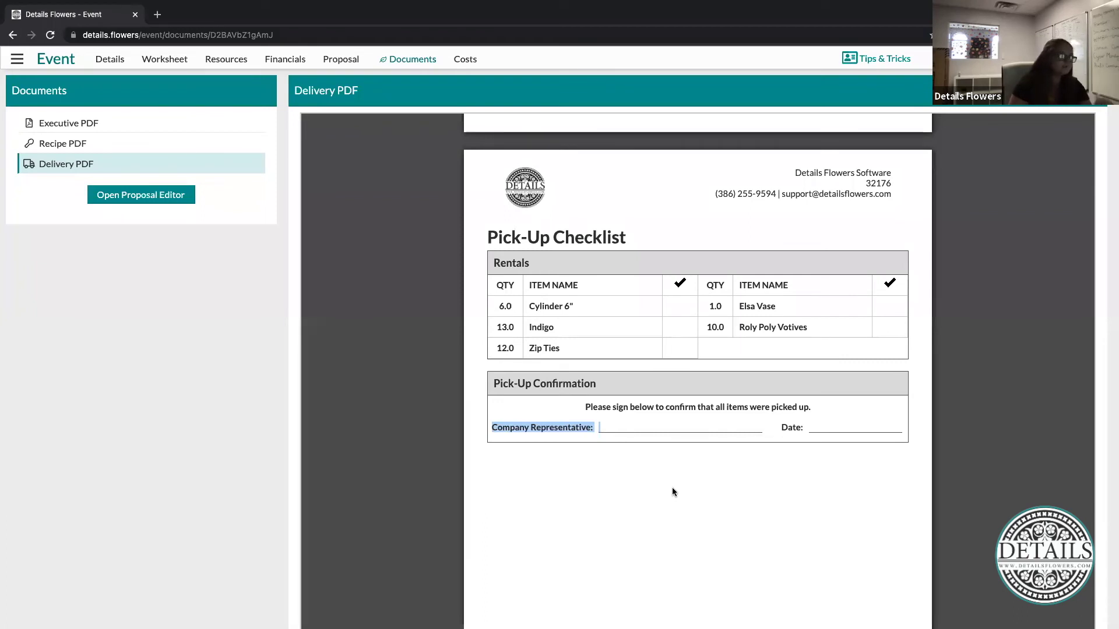
left_click(422, 434)
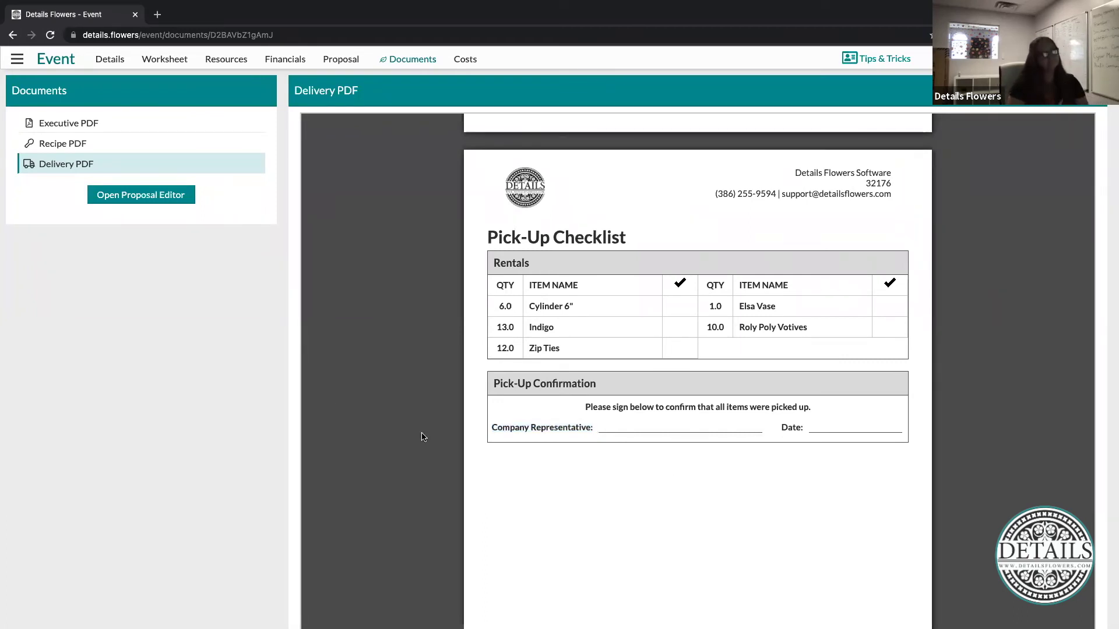
scroll(423, 437, "up", 15)
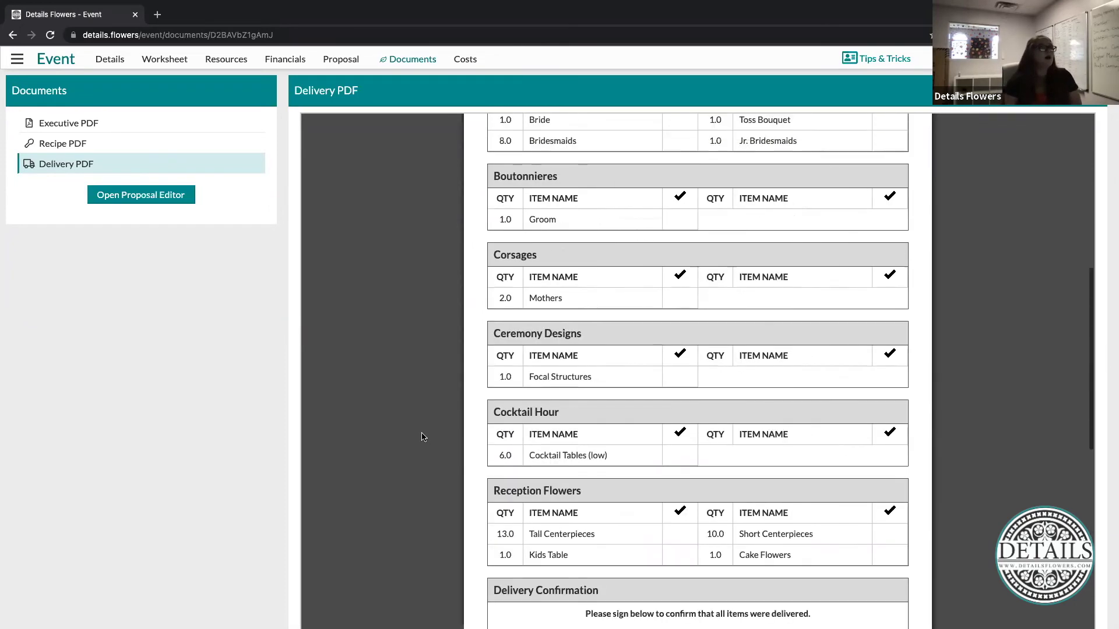
scroll(423, 437, "up", 4)
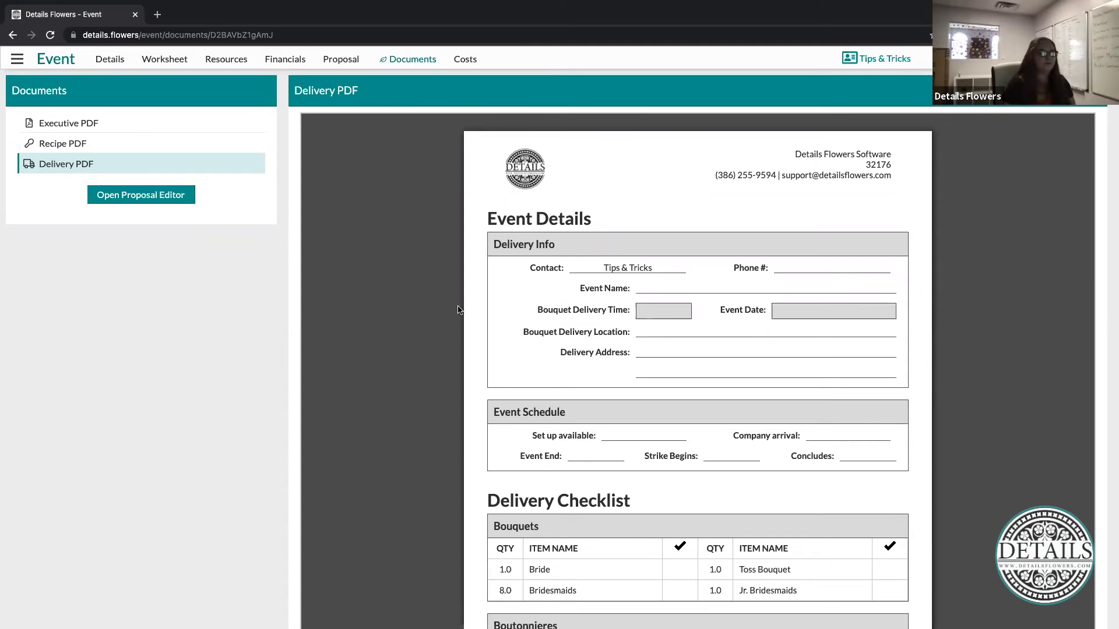
Step: Return to the event's Costs and assign Jet Fresh as the supplier for Babysbreath Pink
left_click(461, 61)
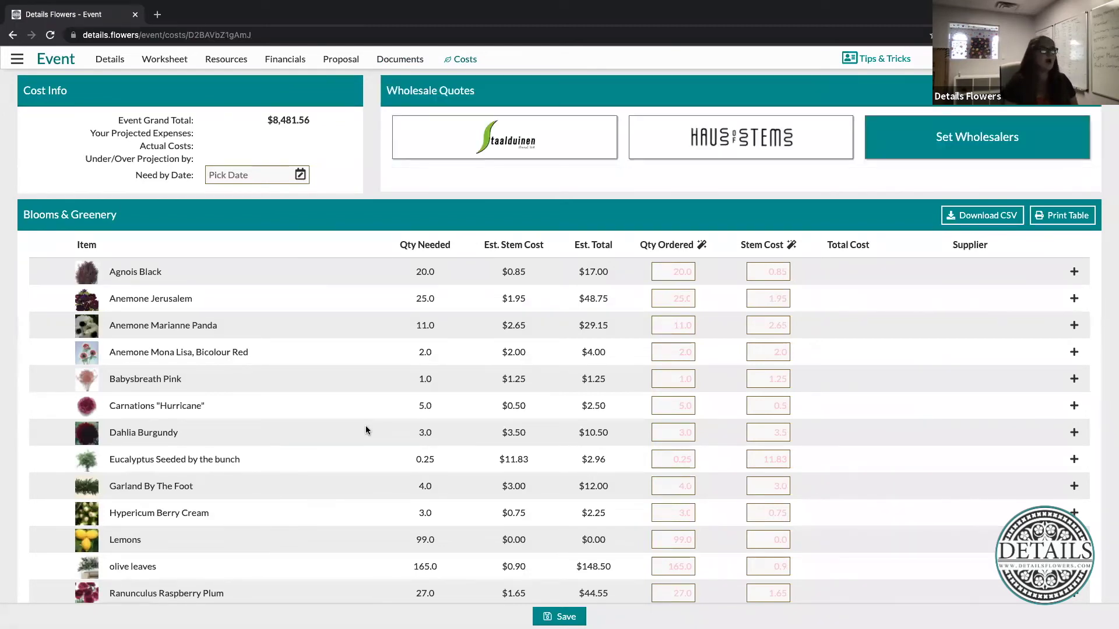
left_click(1074, 379)
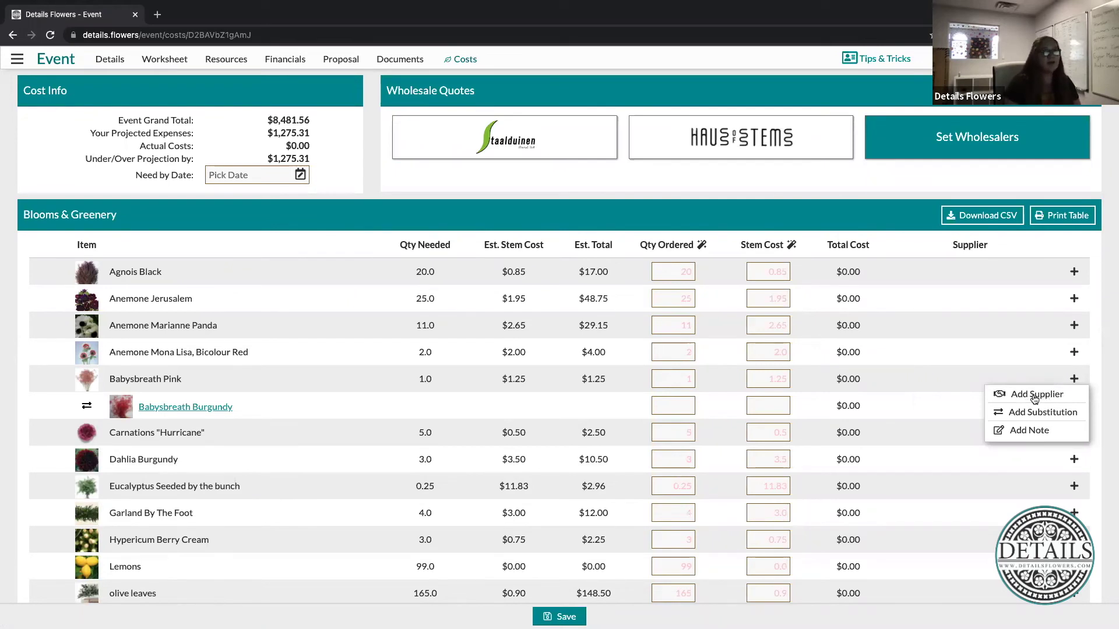
left_click(1032, 396)
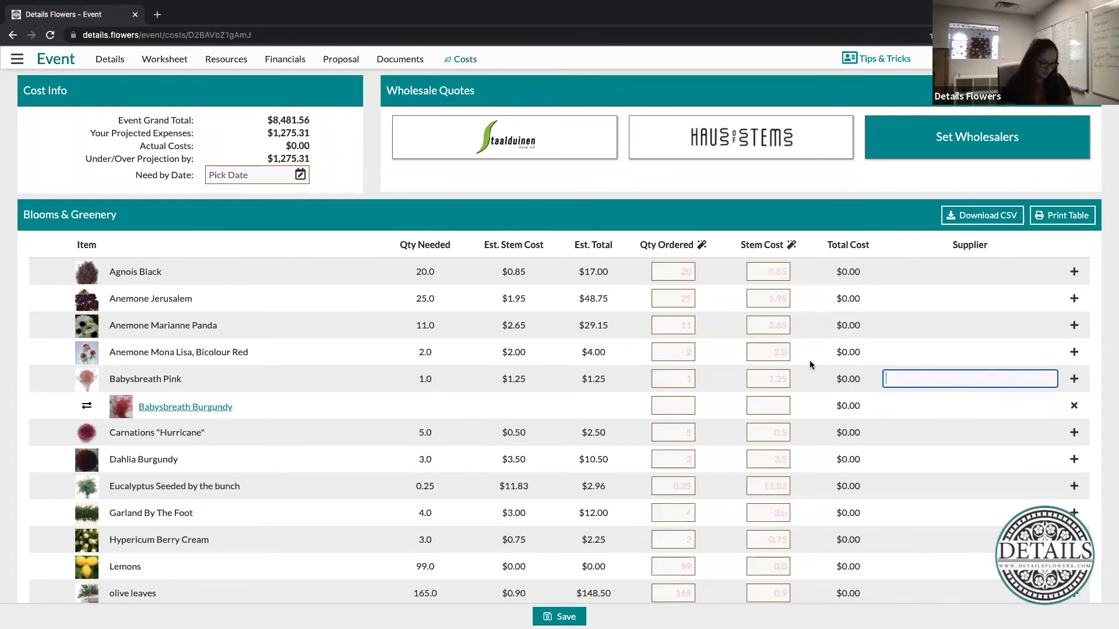
type("Jet Fresh")
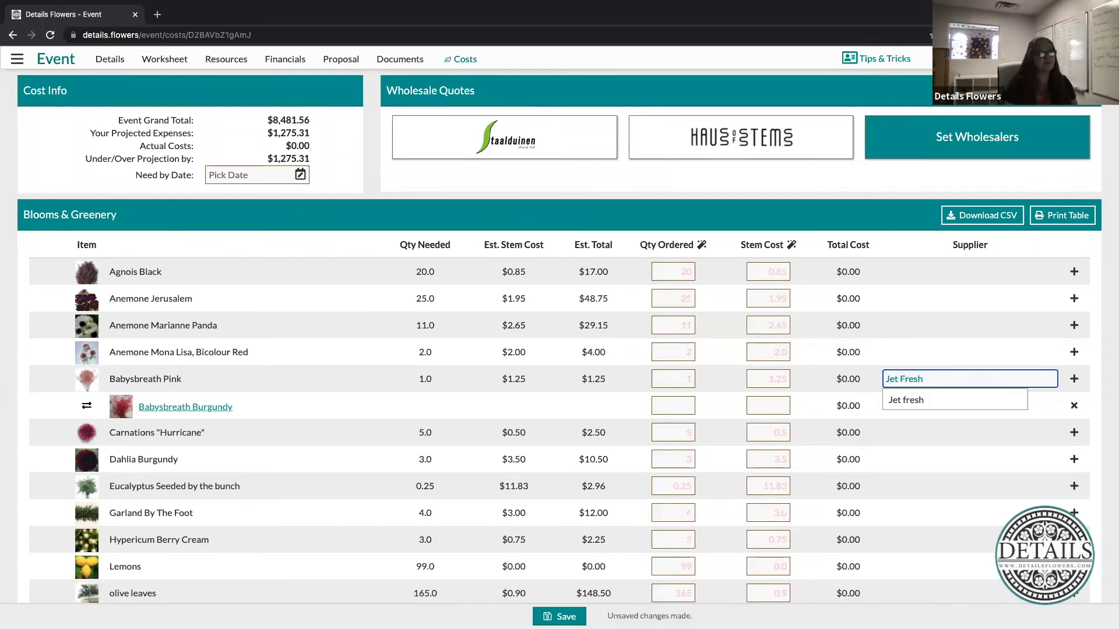
left_click(967, 402)
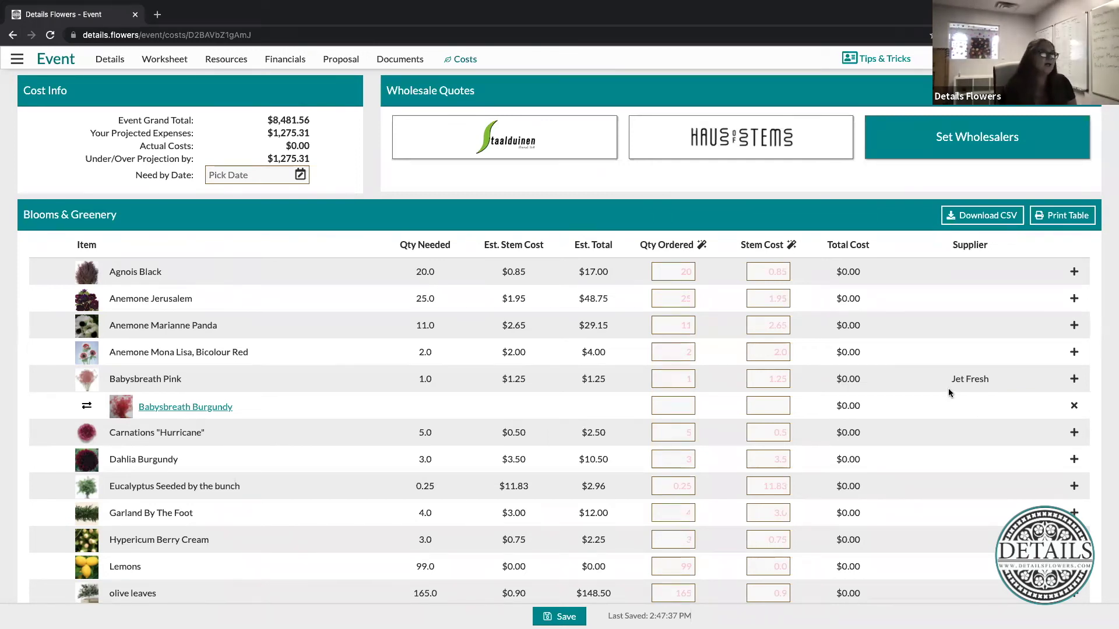
Step: Add a second supplier line for Babysbreath Pink and remove it again
left_click(1073, 379)
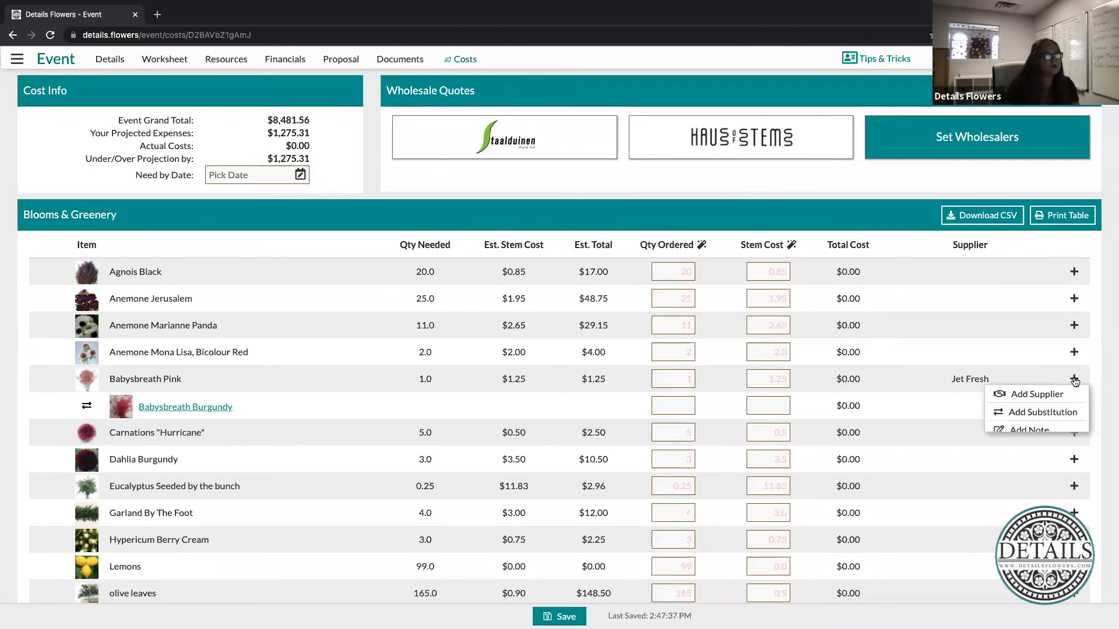
left_click(1018, 395)
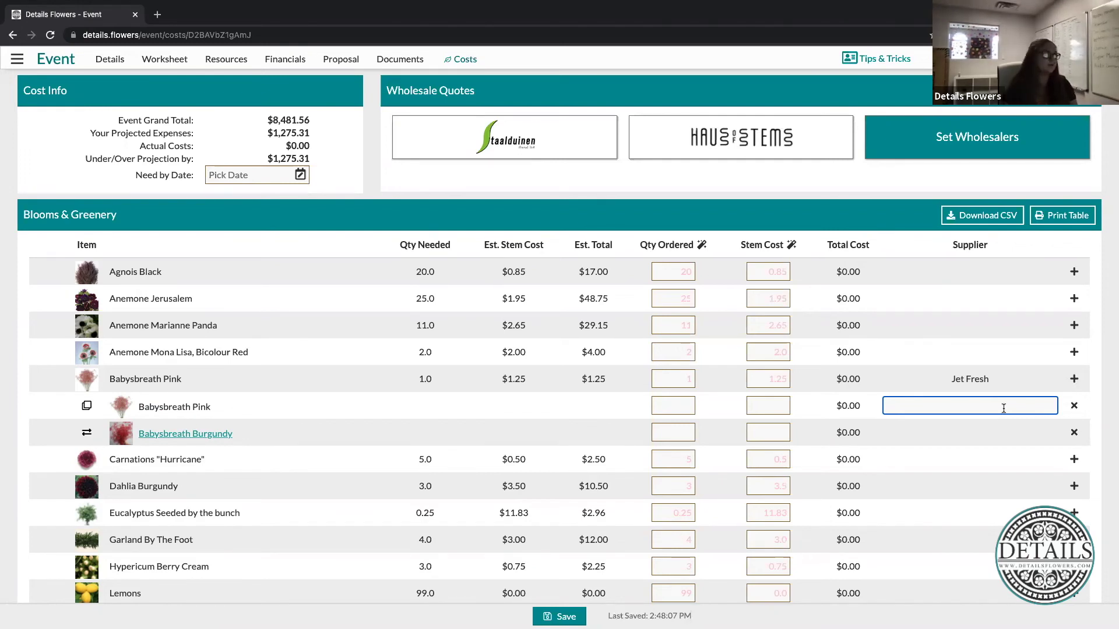
left_click(1074, 406)
left_click(1074, 406)
Step: View the supplier, substitution and note options offered for Babysbreath Pink in Costs
left_click(1074, 379)
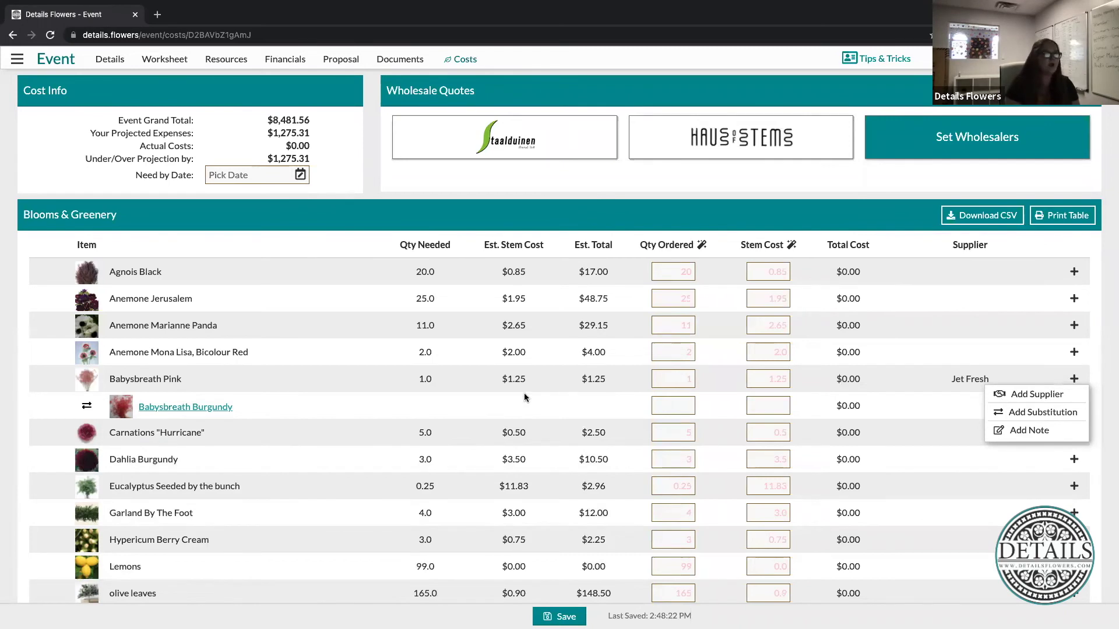
left_click(492, 400)
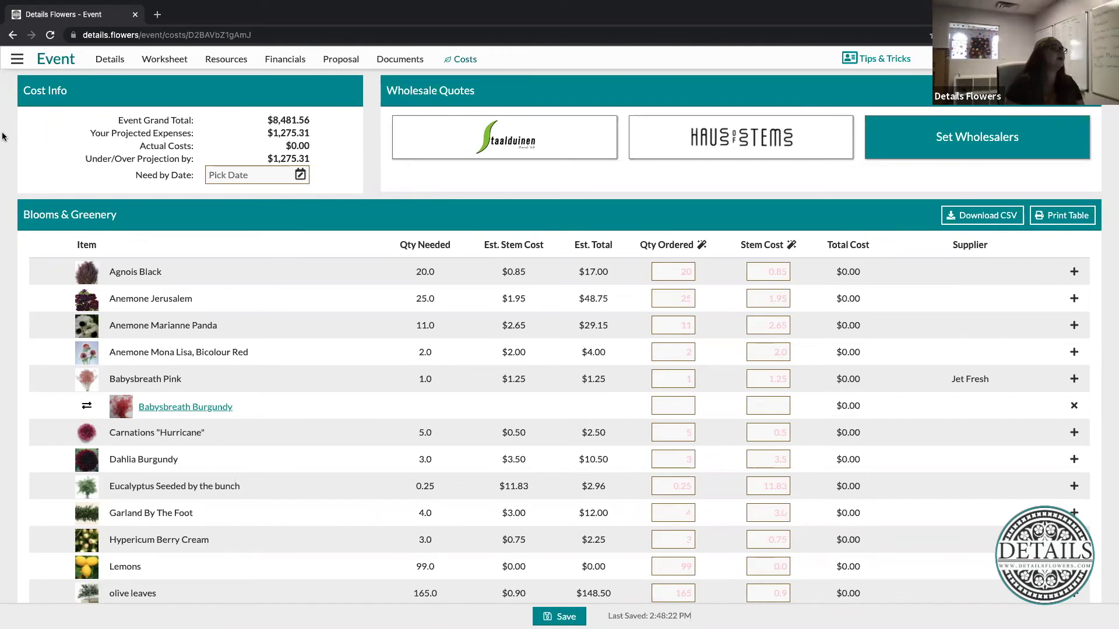
Step: Open the Items Needed report
left_click(17, 60)
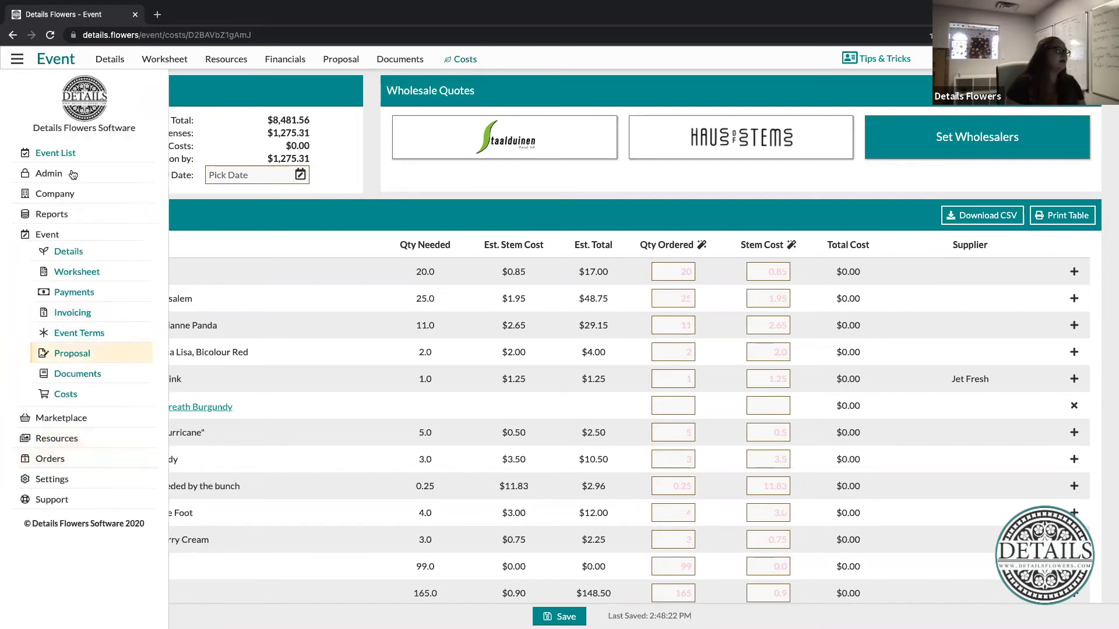
left_click(54, 216)
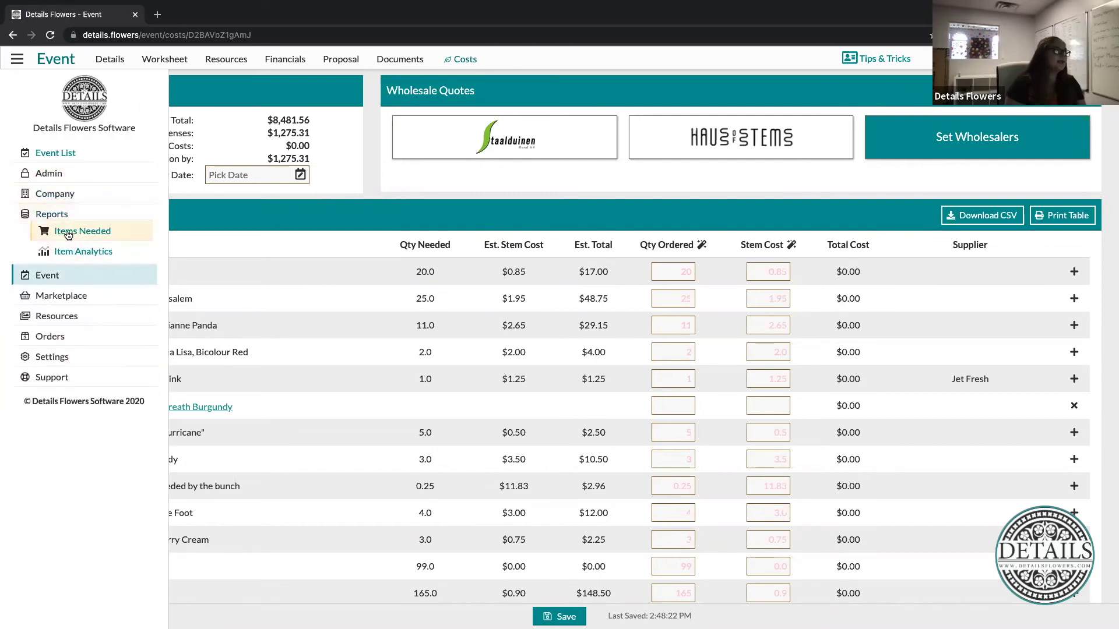
left_click(90, 235)
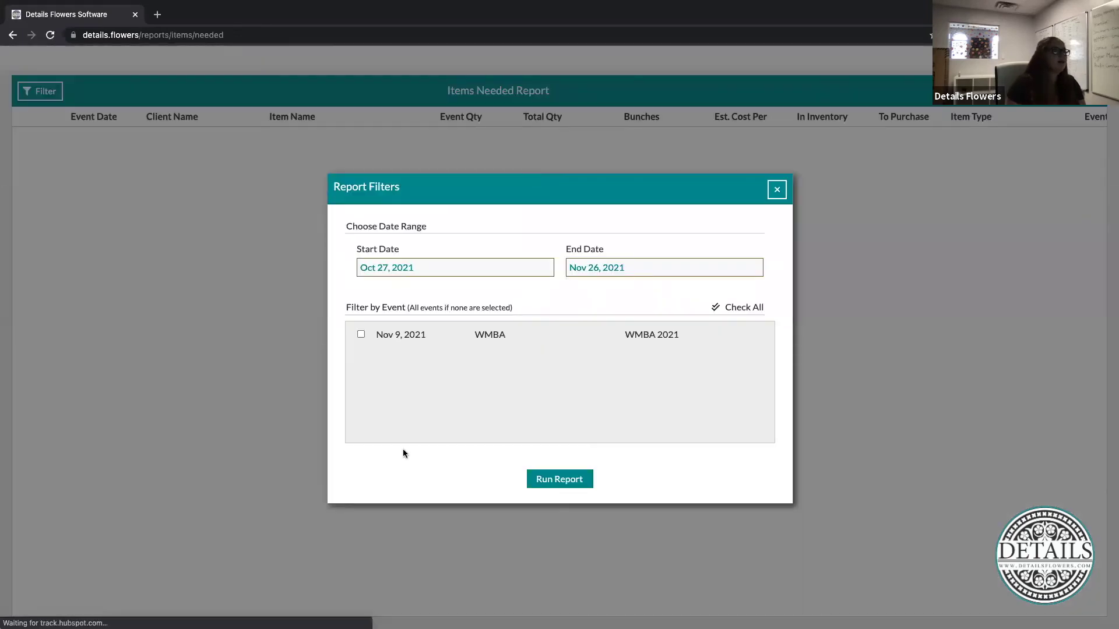
Step: Set the report's end date to Jan 31, 2023
left_click(623, 268)
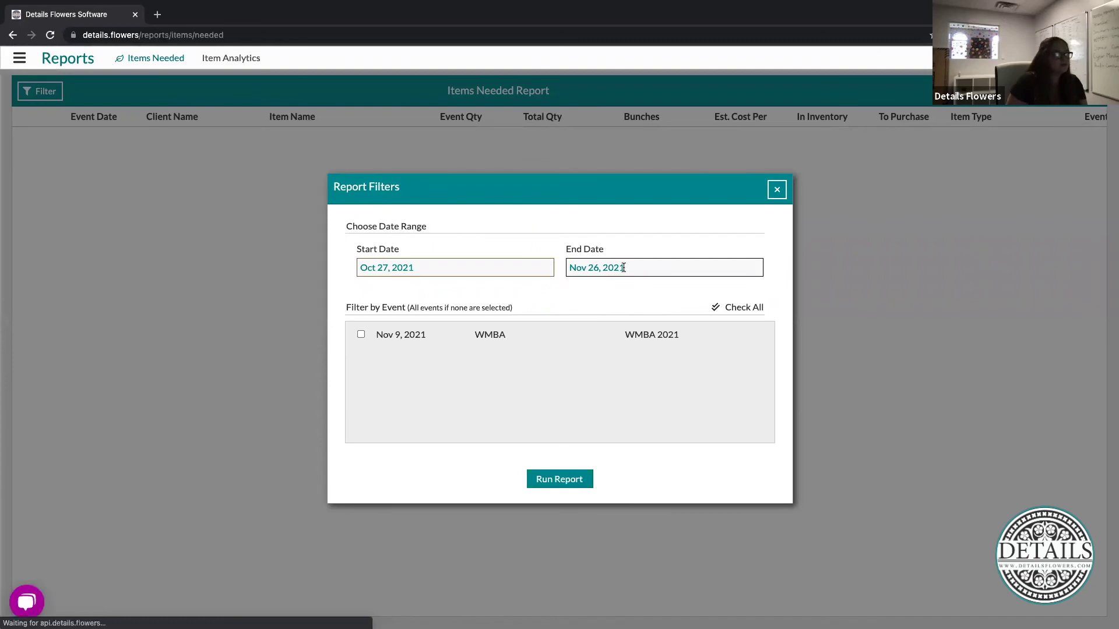
left_click(688, 284)
left_click(687, 283)
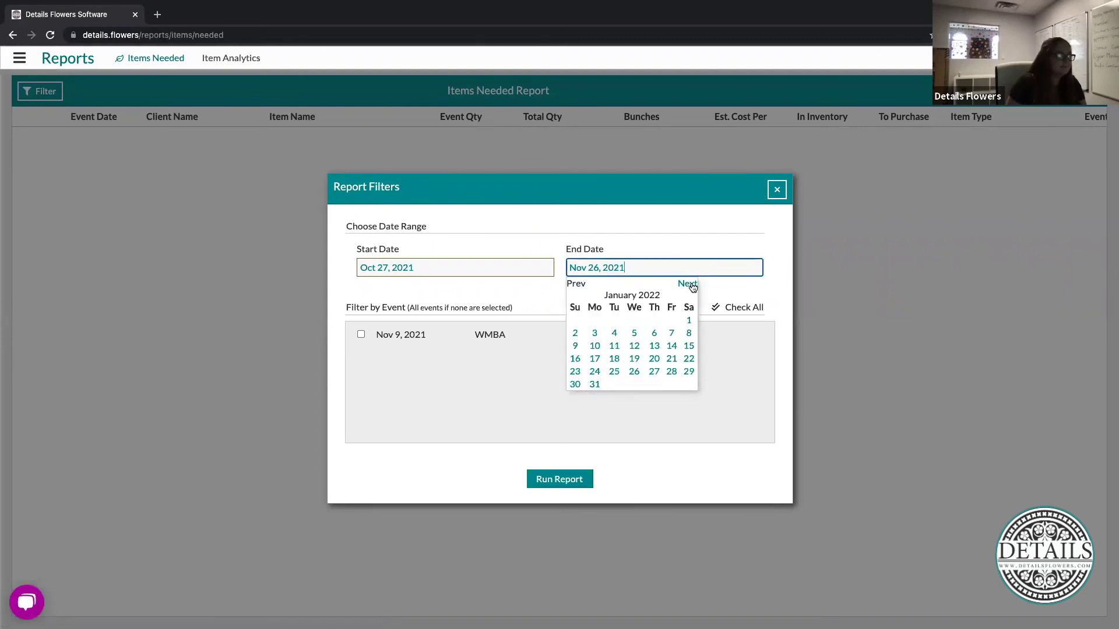
left_click(686, 283)
left_click(687, 284)
left_click(687, 284)
left_click(686, 284)
left_click(687, 284)
left_click(686, 284)
left_click(687, 283)
left_click(687, 284)
left_click(687, 284)
left_click(687, 284)
left_click(687, 284)
left_click(687, 284)
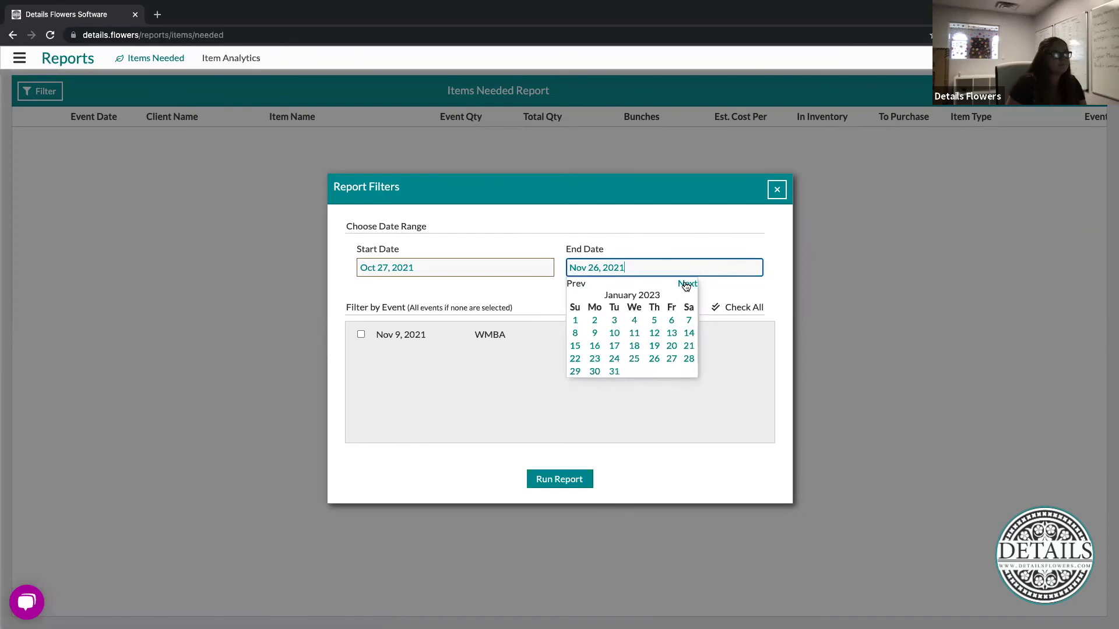
left_click(614, 372)
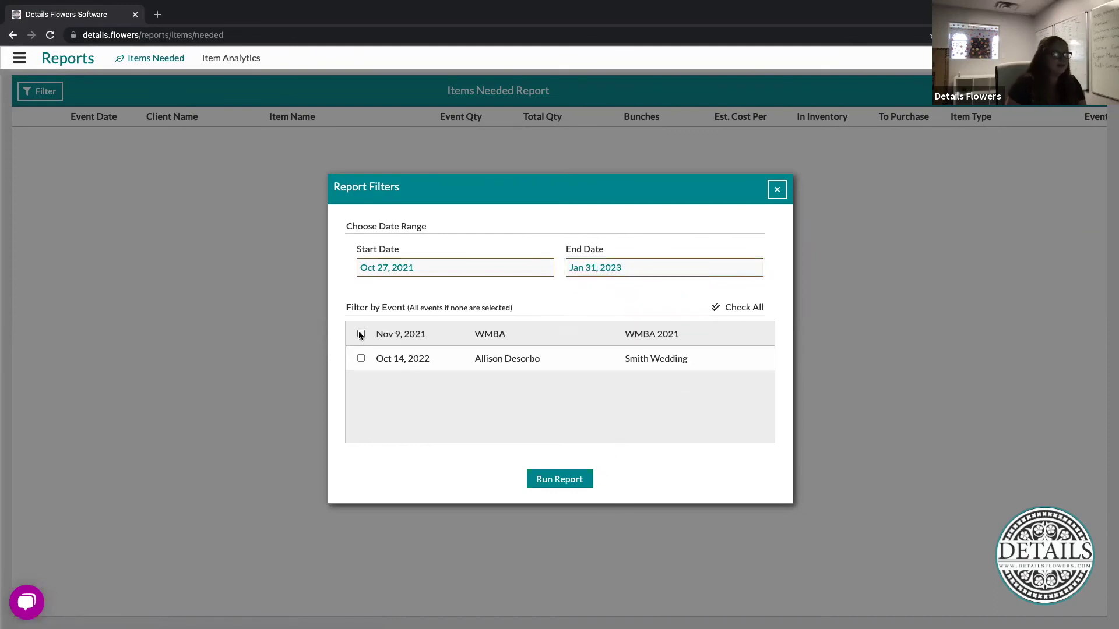
Step: Include the Nov 9, 2021 and Oct 14, 2022 events in the filter and run the Items Needed report
left_click(361, 334)
left_click(361, 358)
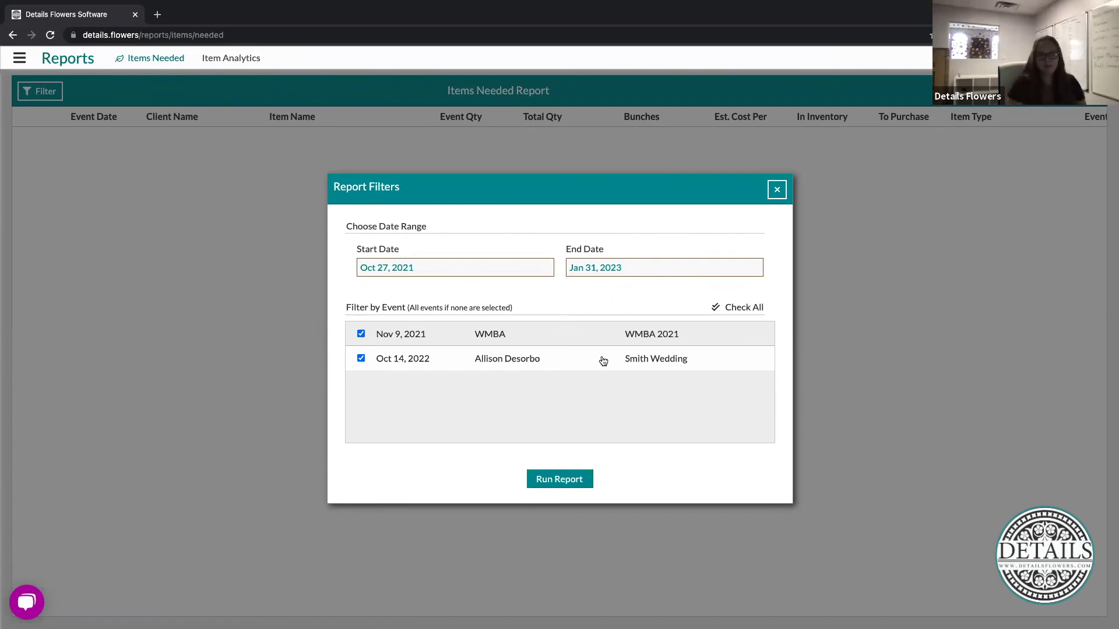
left_click(552, 482)
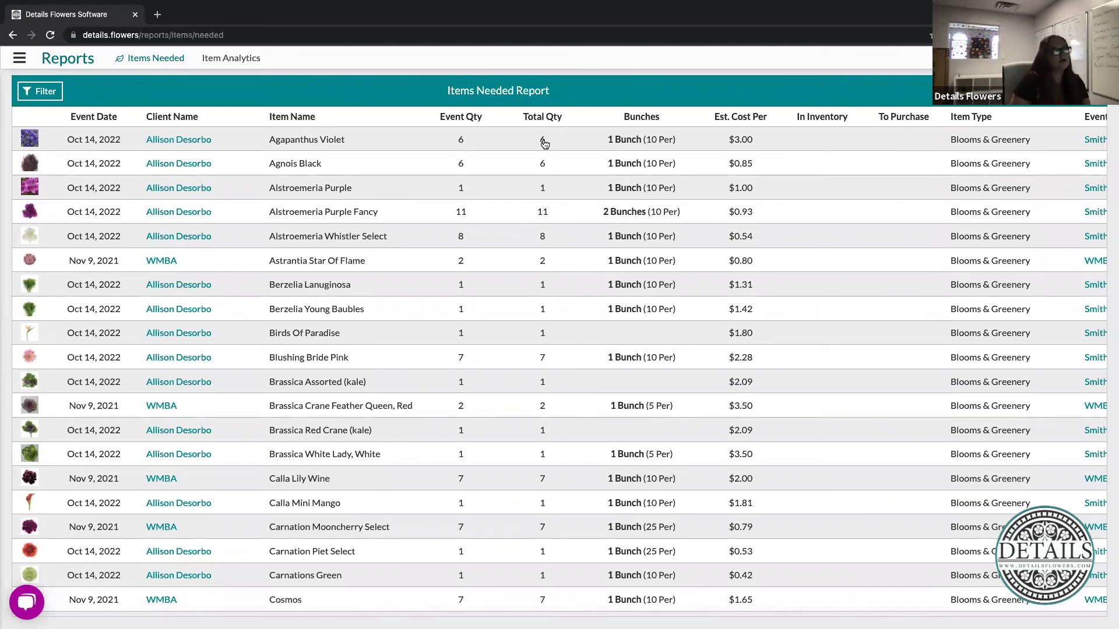
Step: Examine the report's bunches and estimated cost for Agapanthus Violet, and read across the inventory, purchase, item type and event name columns
left_click_drag(590, 138, 690, 142)
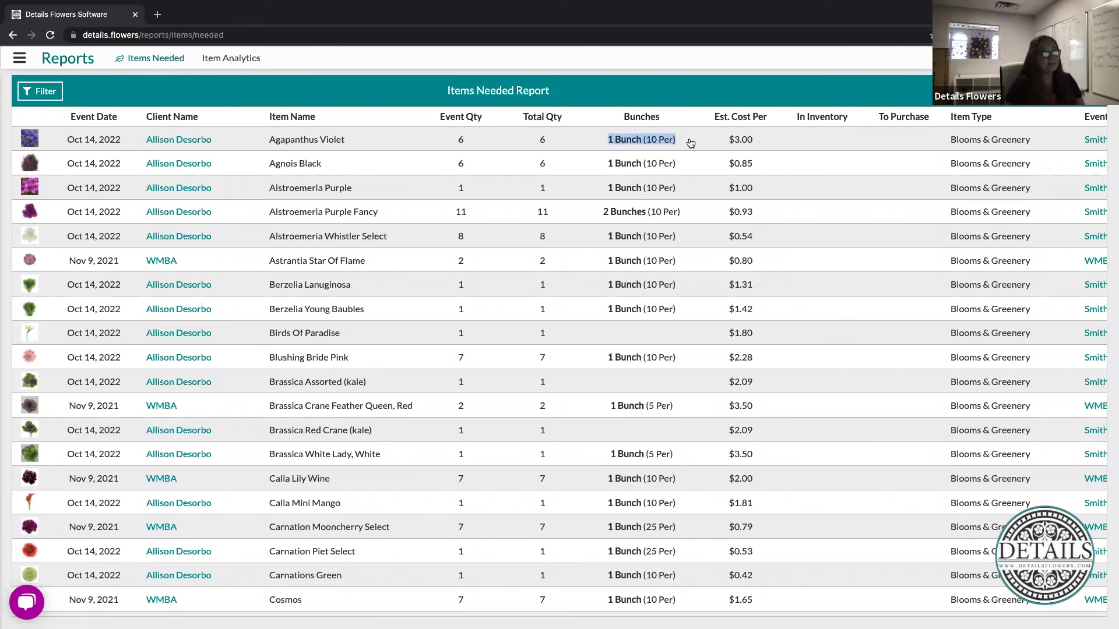
left_click(718, 116)
left_click_drag(729, 140, 771, 143)
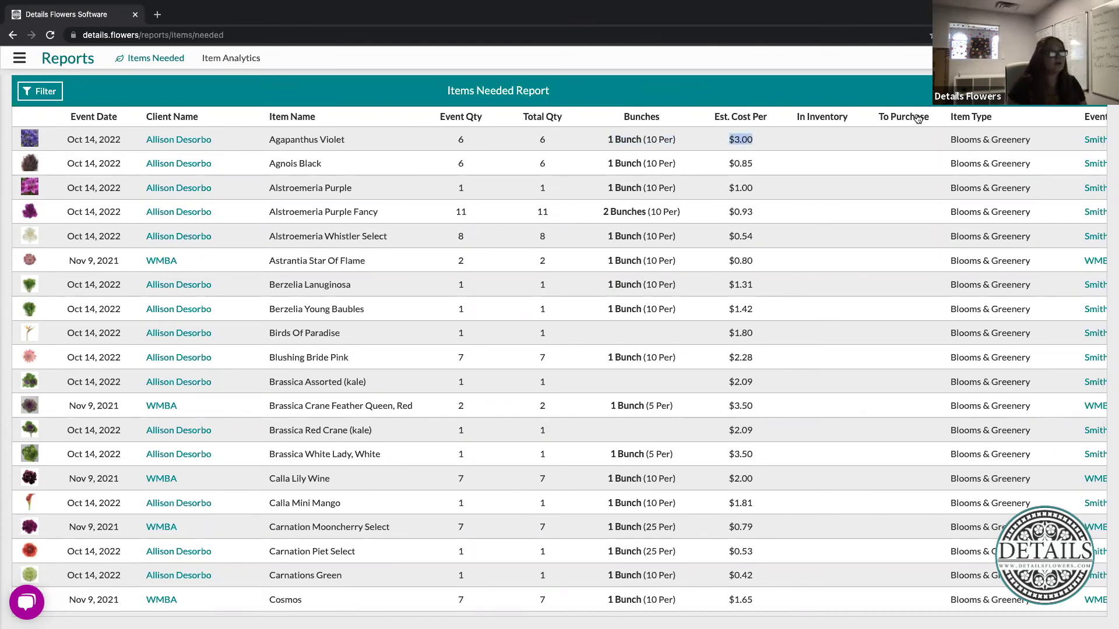
left_click(812, 182)
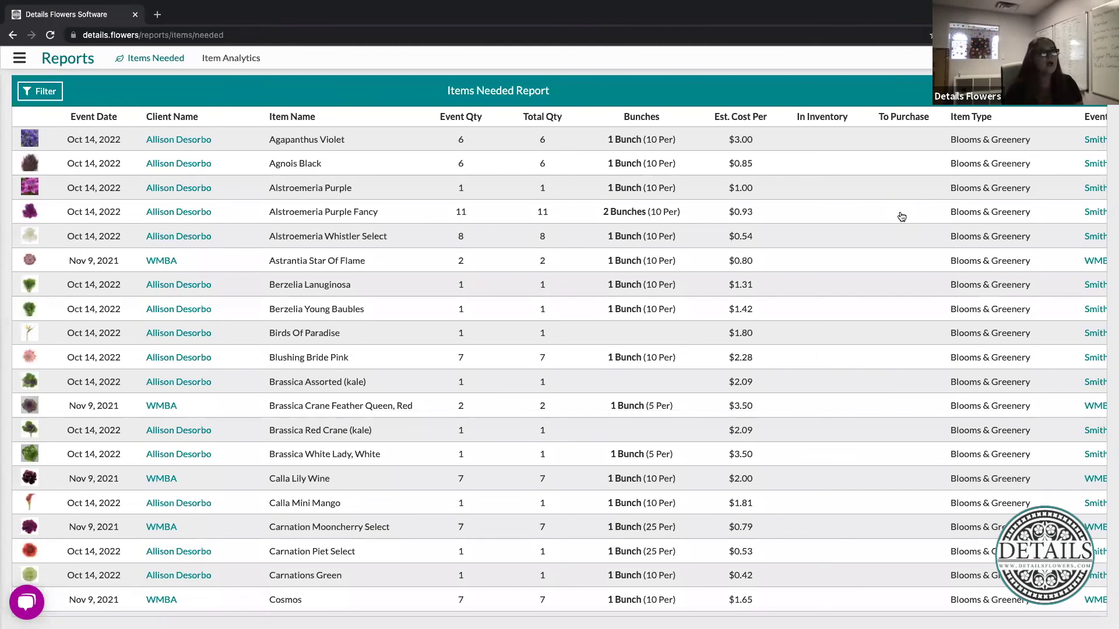
scroll(901, 217, "right", 5)
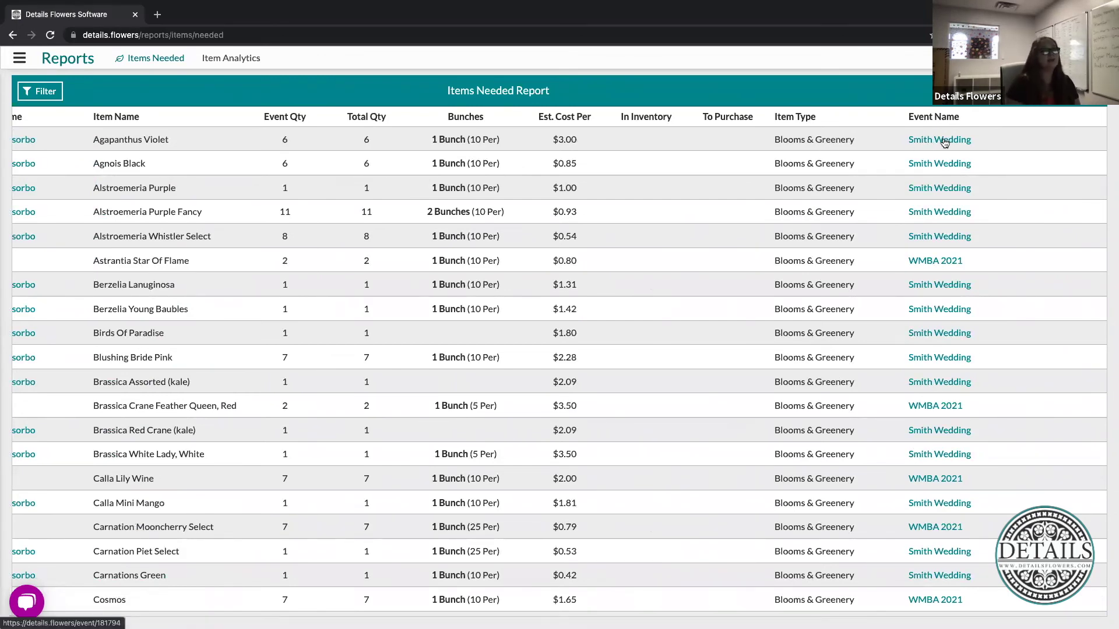
scroll(944, 143, "left", 5)
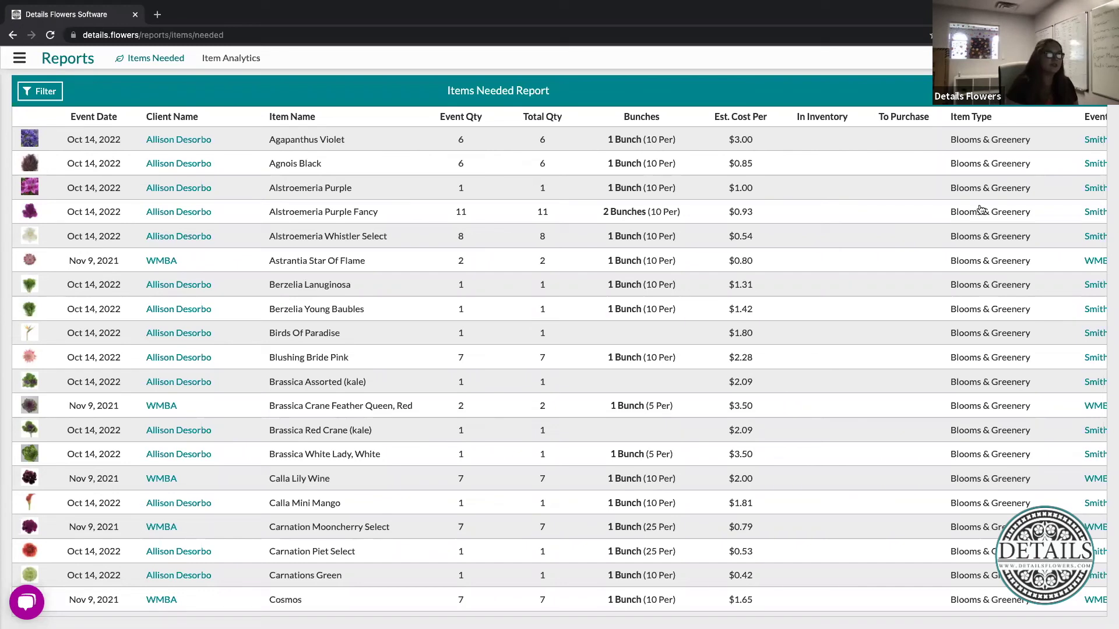
Step: Hide the Item Image, Item Name, Total Qty and Event Name columns in the Items Needed report
left_click(1098, 91)
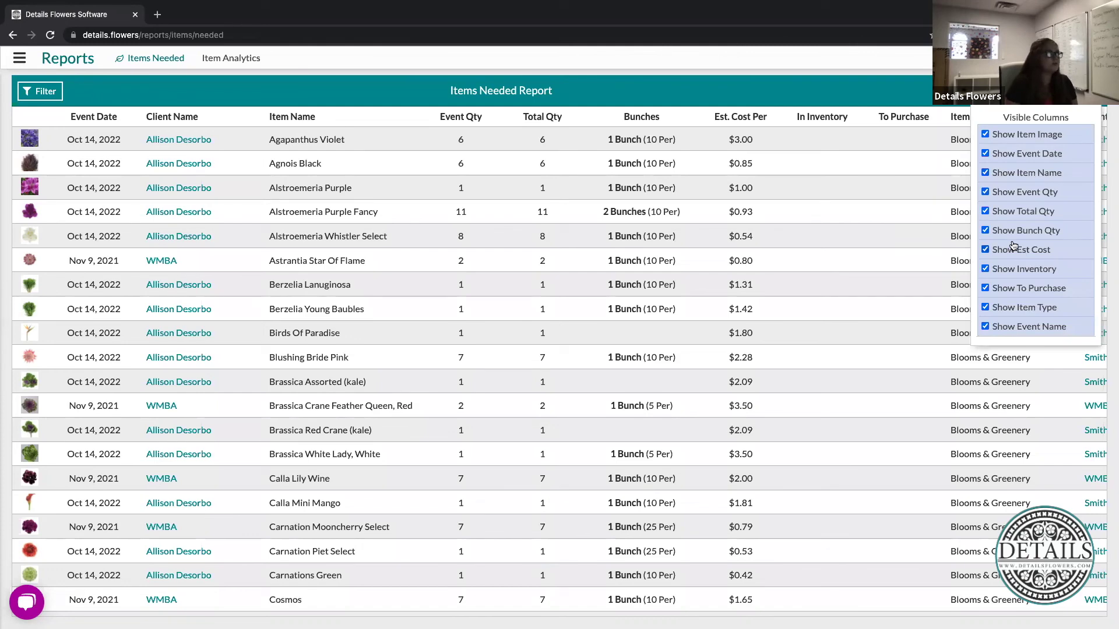
left_click(1017, 135)
left_click(1033, 175)
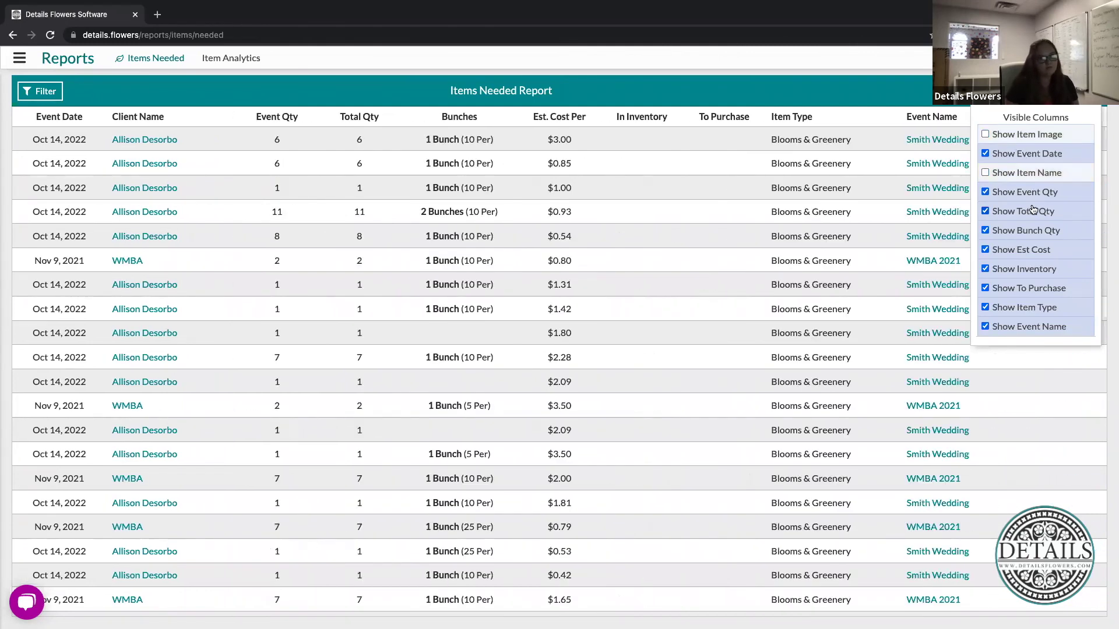
left_click(1033, 211)
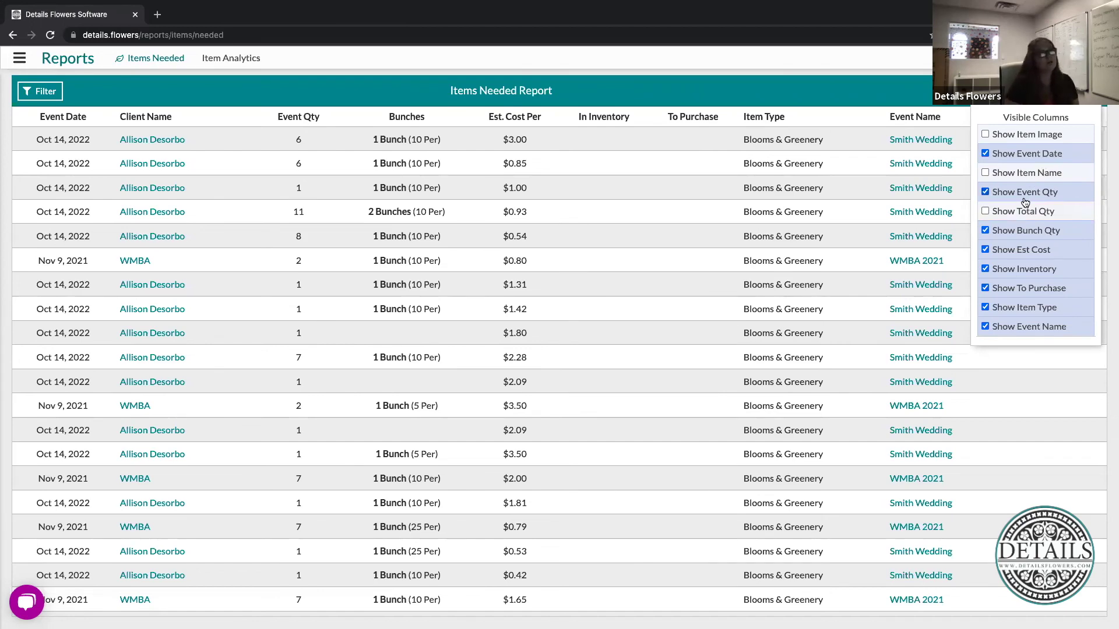
left_click(1029, 330)
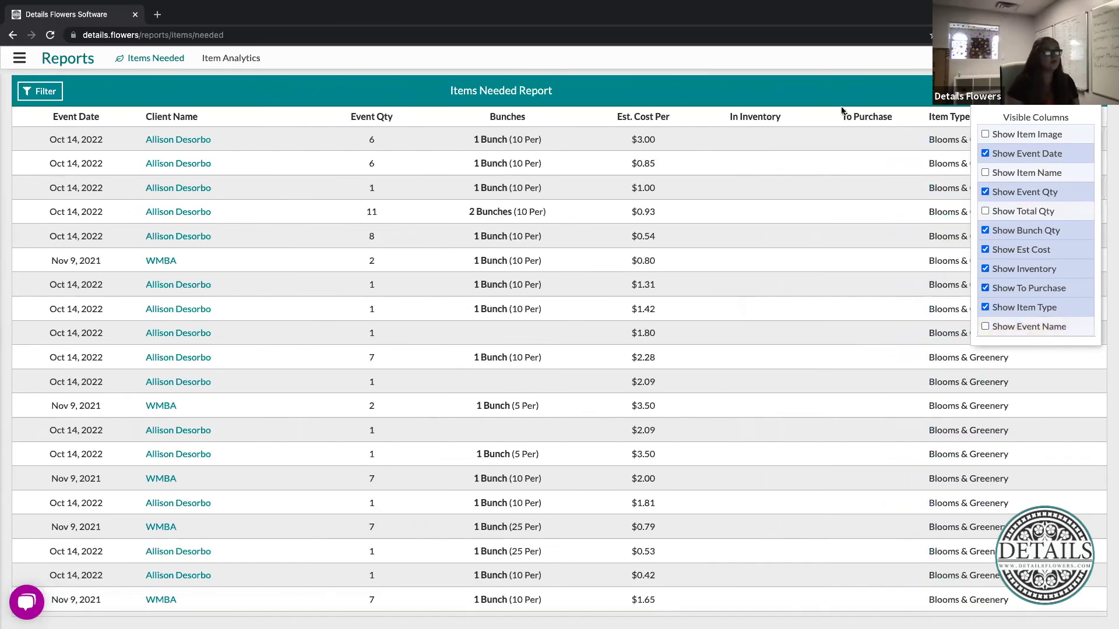
left_click(659, 308)
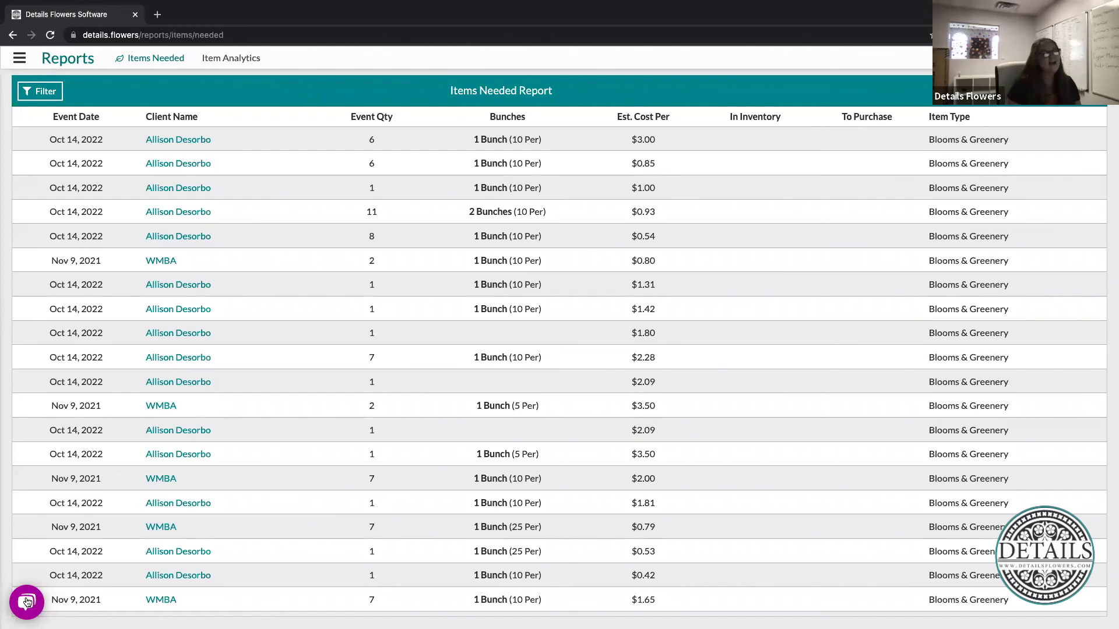
Step: View the Support options, including Contact Us, Support Center, Details University, Webinars and Tutorials, and return to the report
left_click(20, 63)
left_click(39, 344)
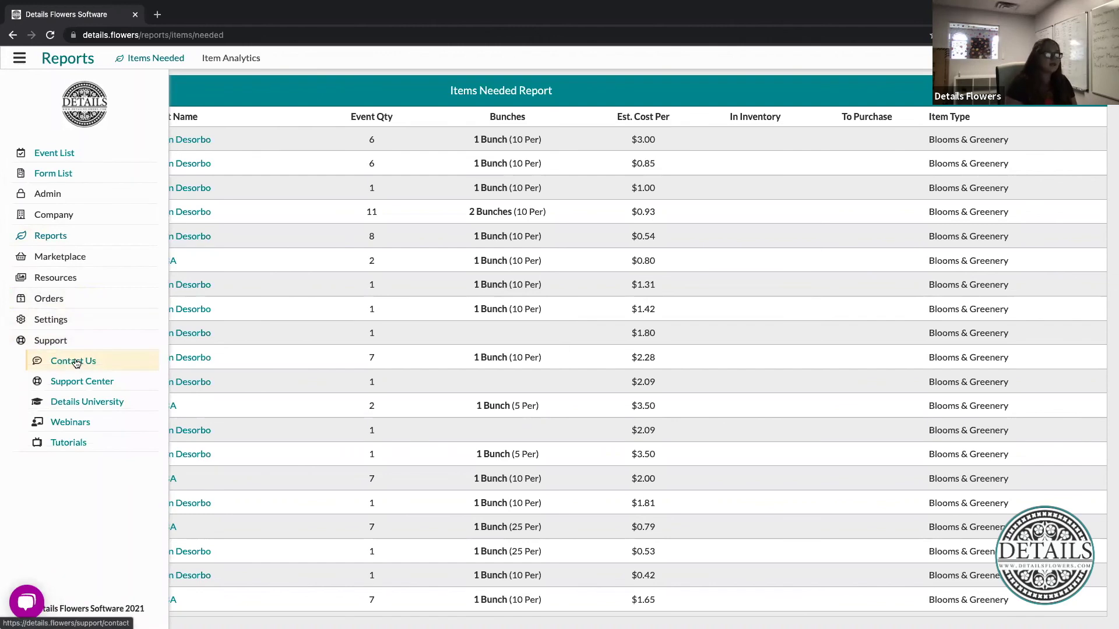
left_click(759, 88)
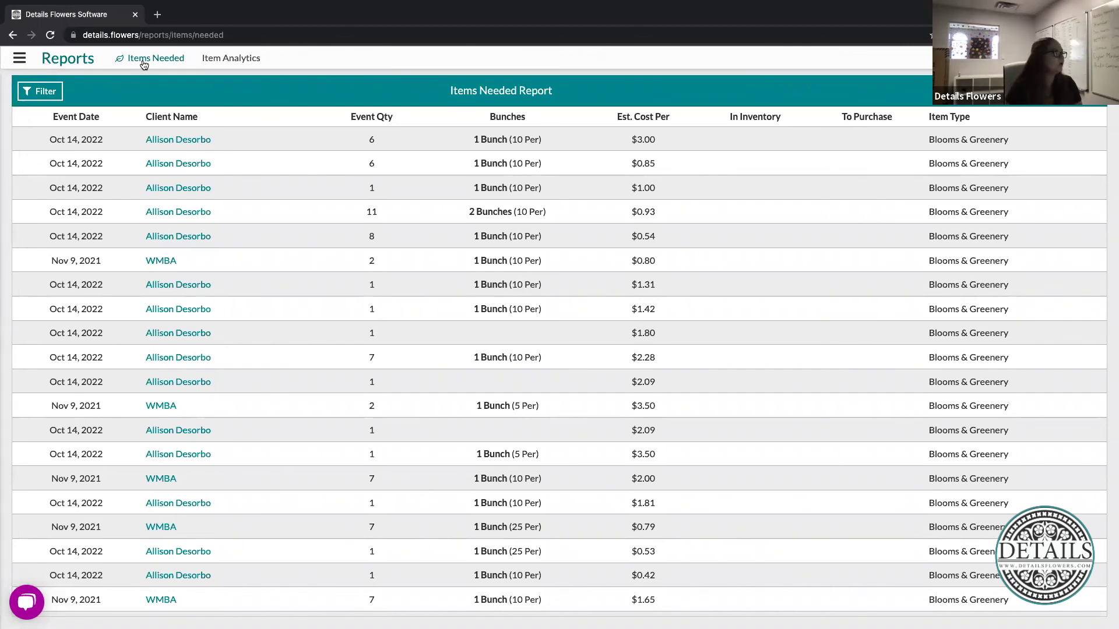
Step: Open the company's Authorized Users settings
left_click(20, 58)
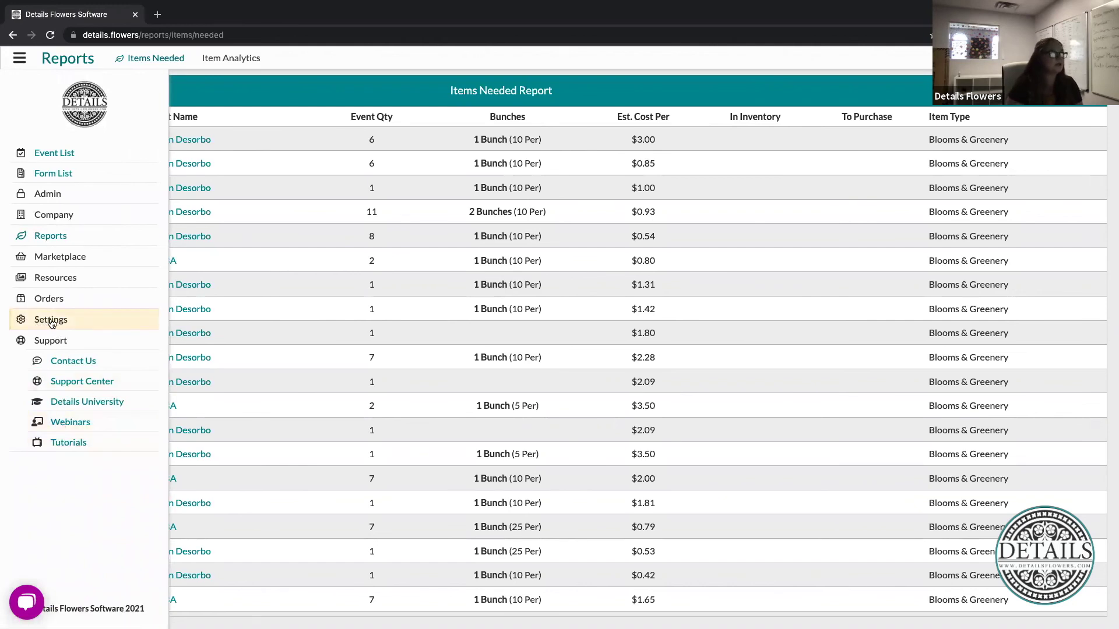
left_click(50, 323)
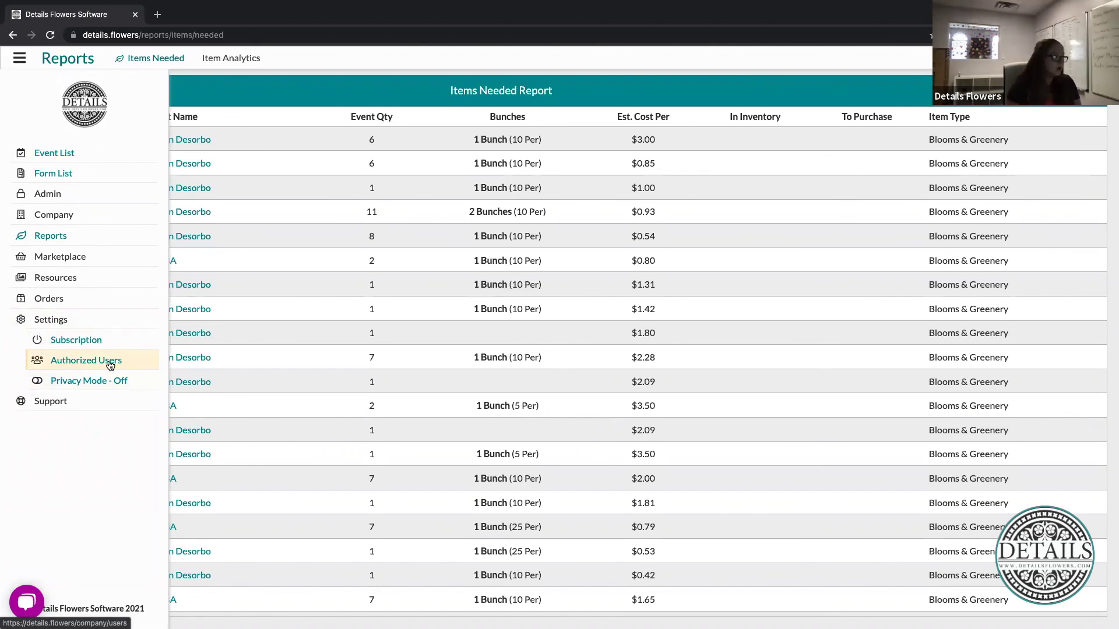
left_click(110, 364)
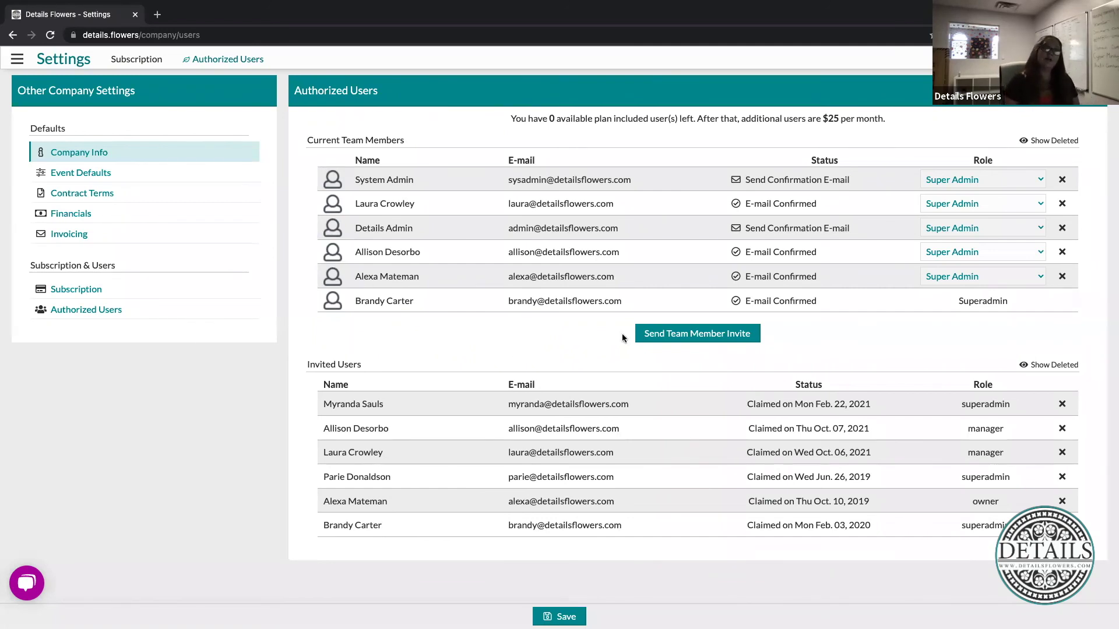
Step: Examine the team member invite form and its role choices, and close it without sending an invitation
left_click(708, 335)
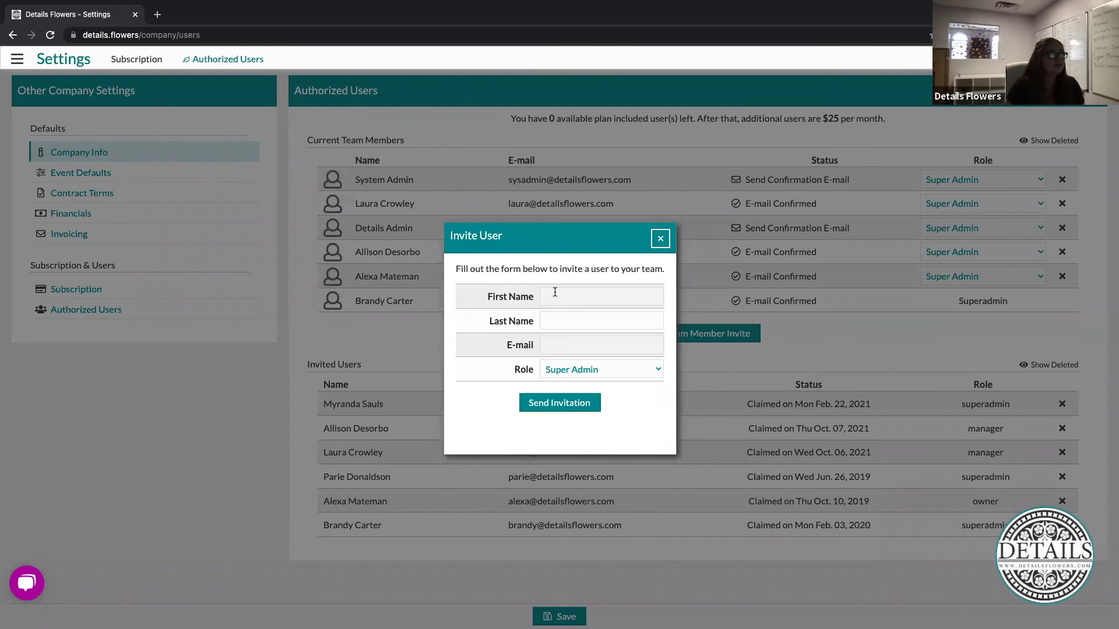
left_click(621, 374)
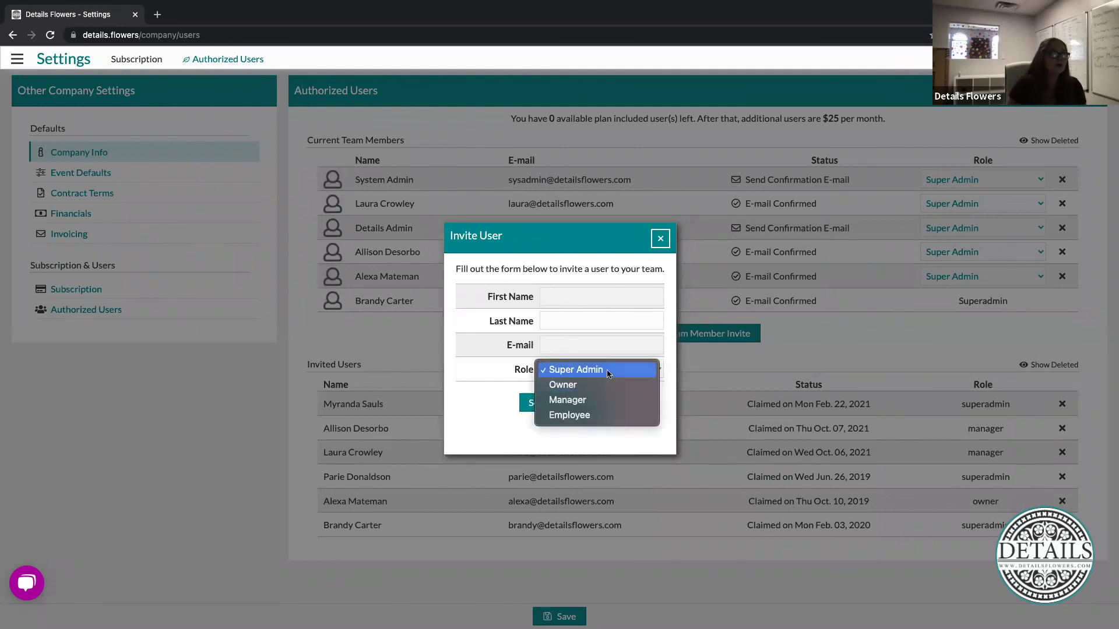
left_click(471, 412)
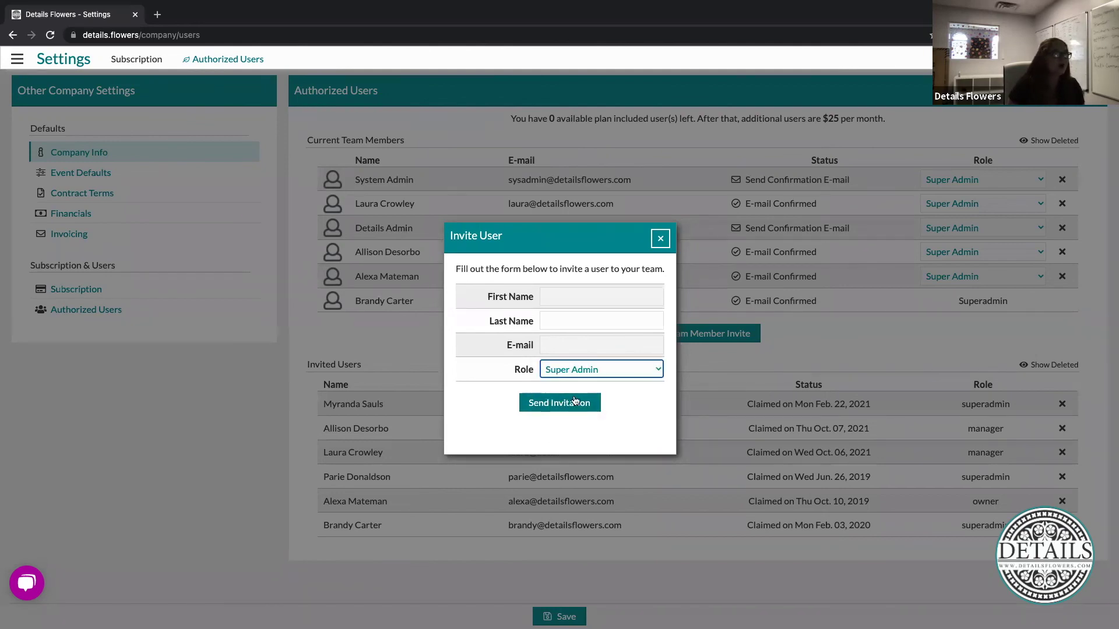
left_click(666, 243)
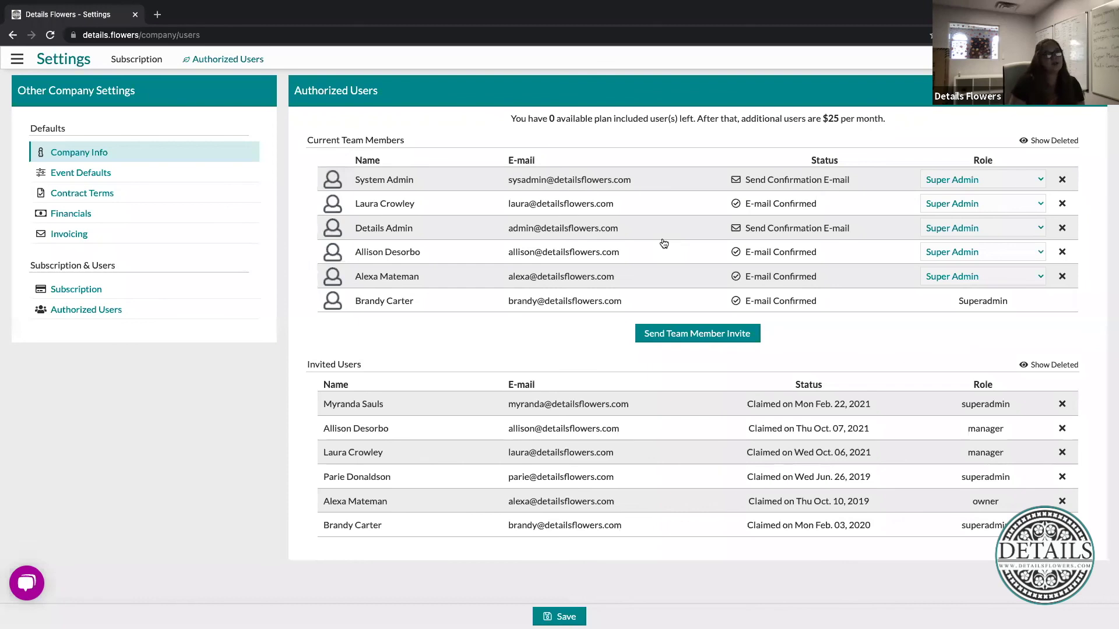